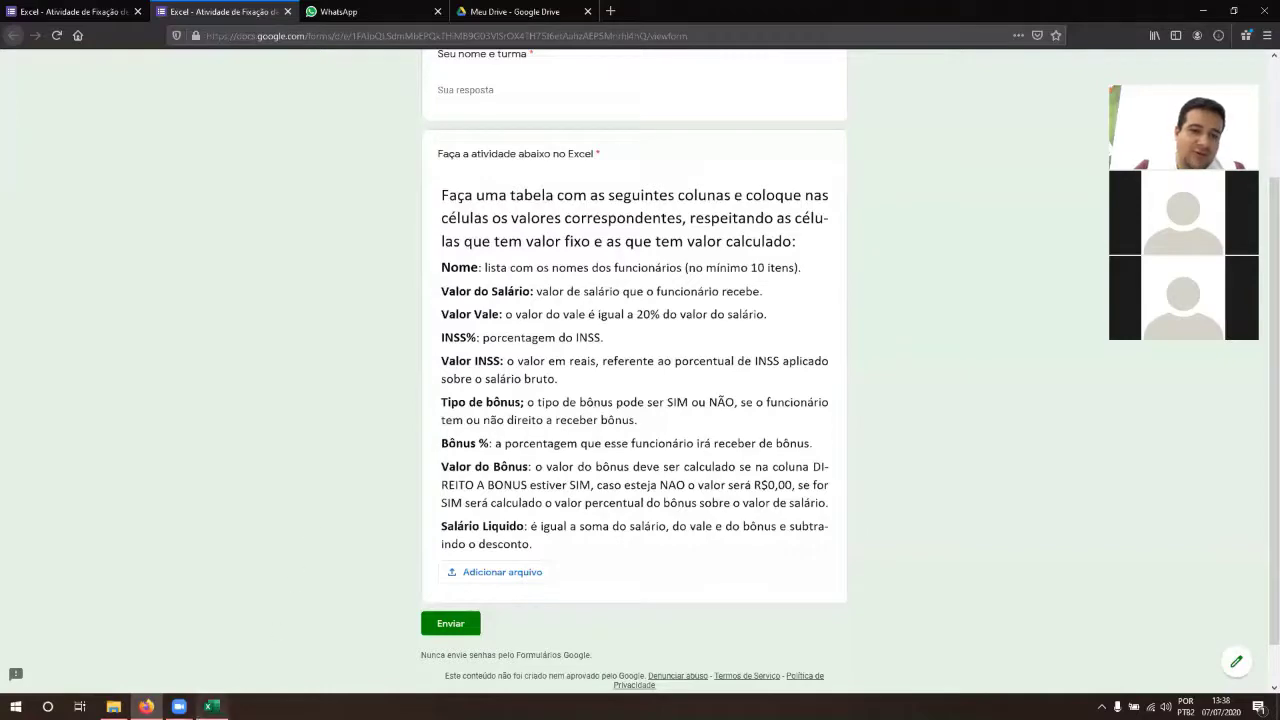
- Switch to the blank Excel workbook and enter the headers "Nome" in A1 and "Valor do Salario" in B1
left_click(211, 706)
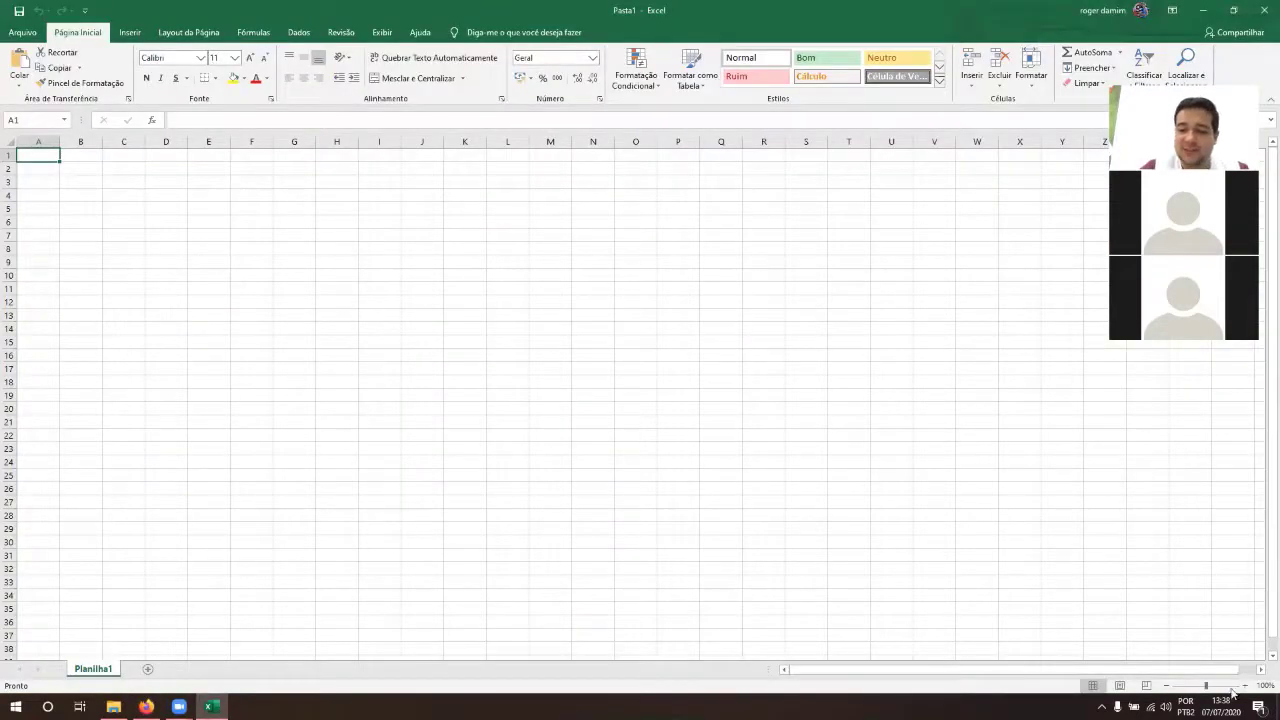
left_click(1247, 685)
left_click(1247, 685)
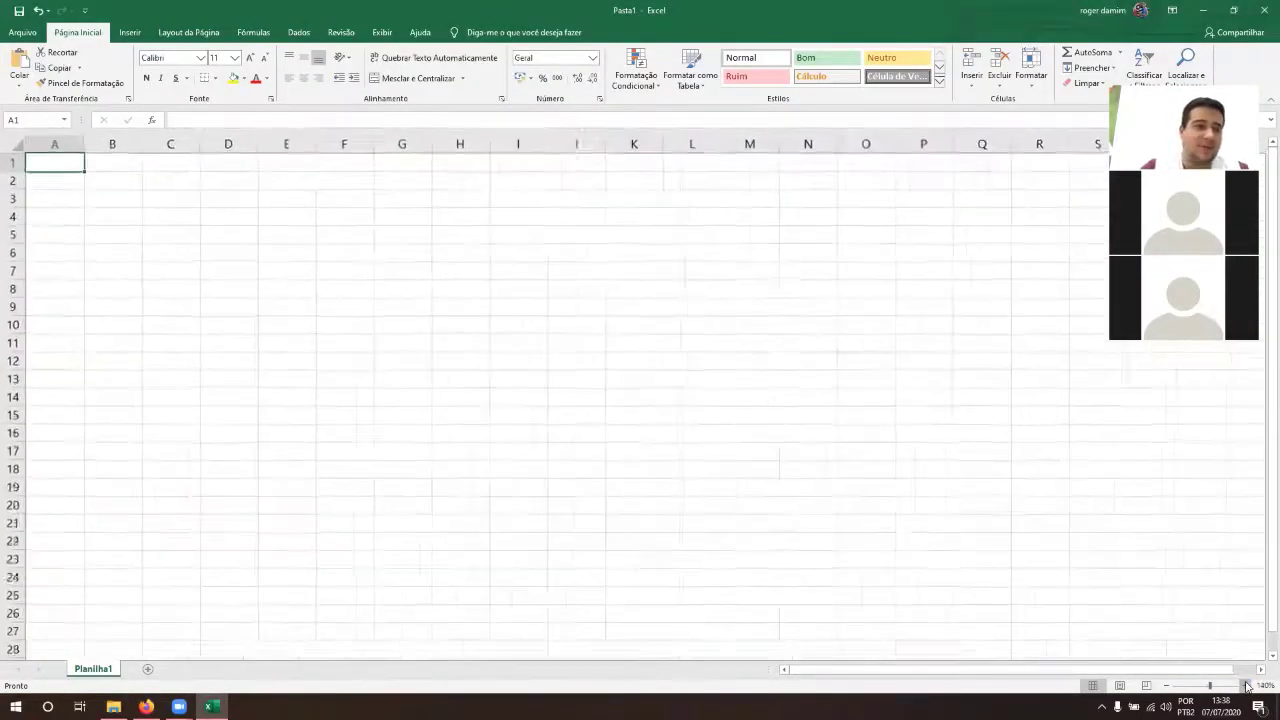
left_click(1247, 685)
type("Nome")
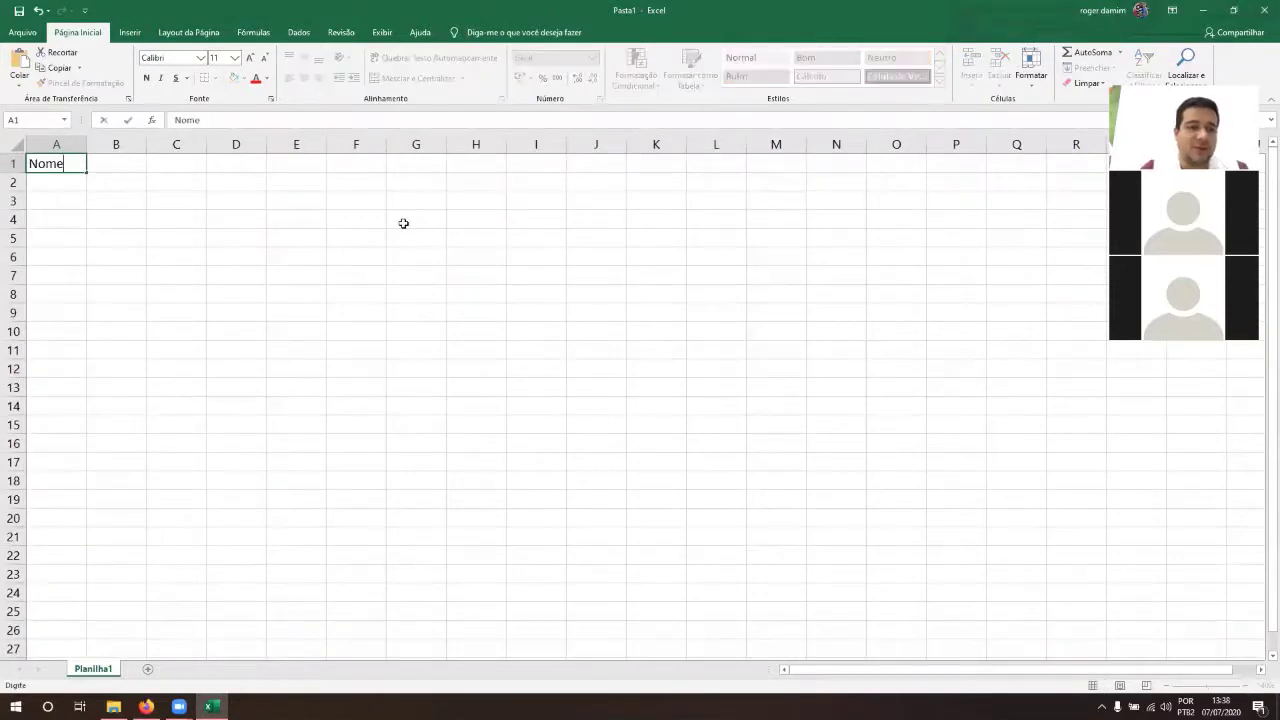
key("Tab")
type("Valor ")
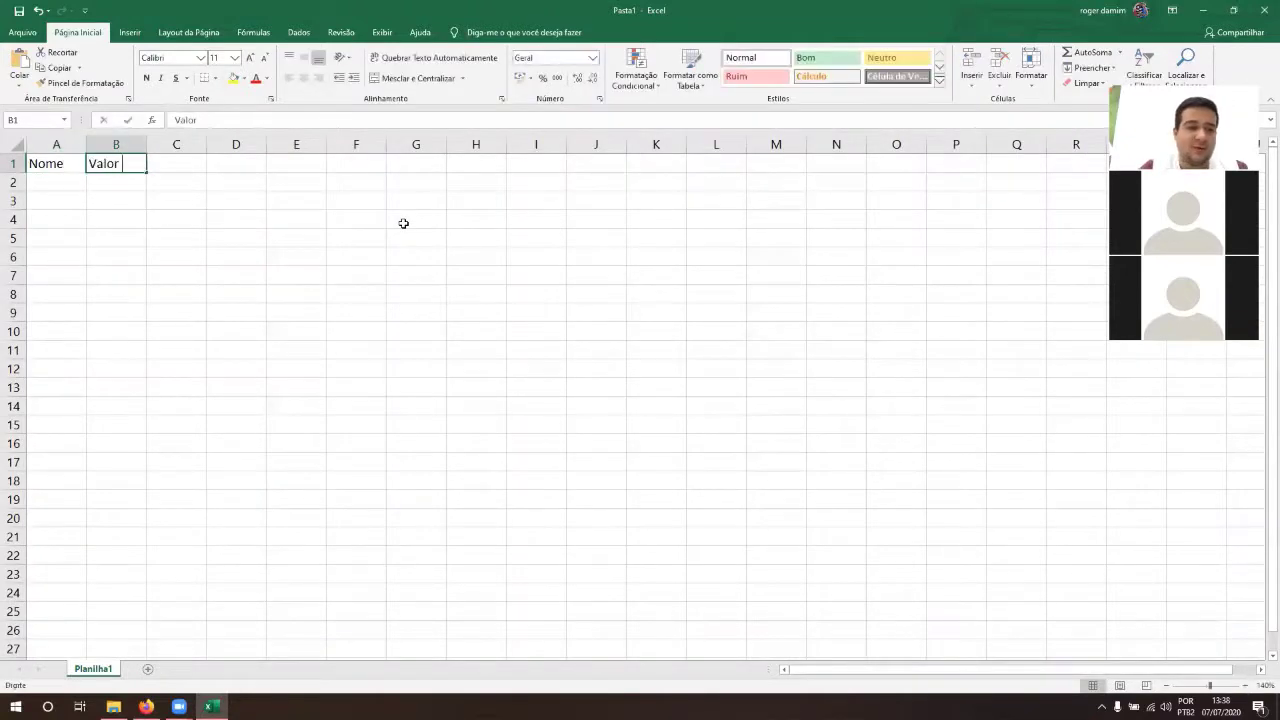
type("do Salar")
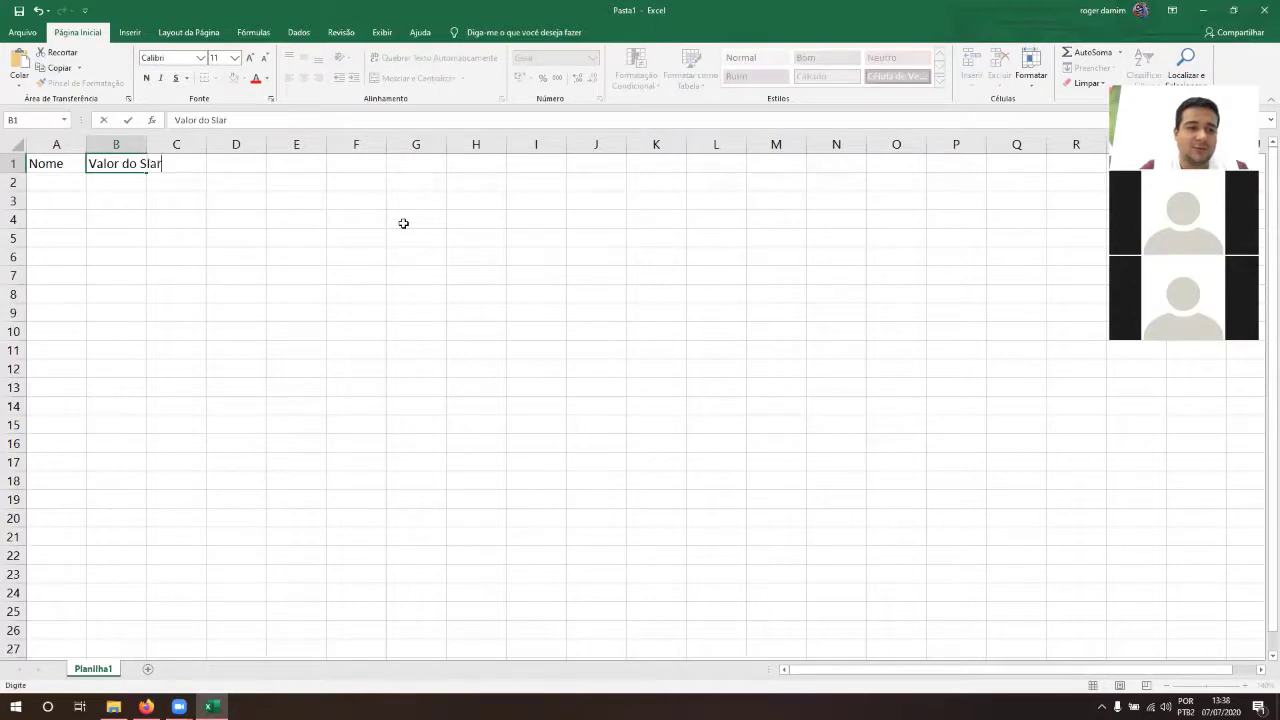
key("BackSpace")
key("BackSpace")
type("alario")
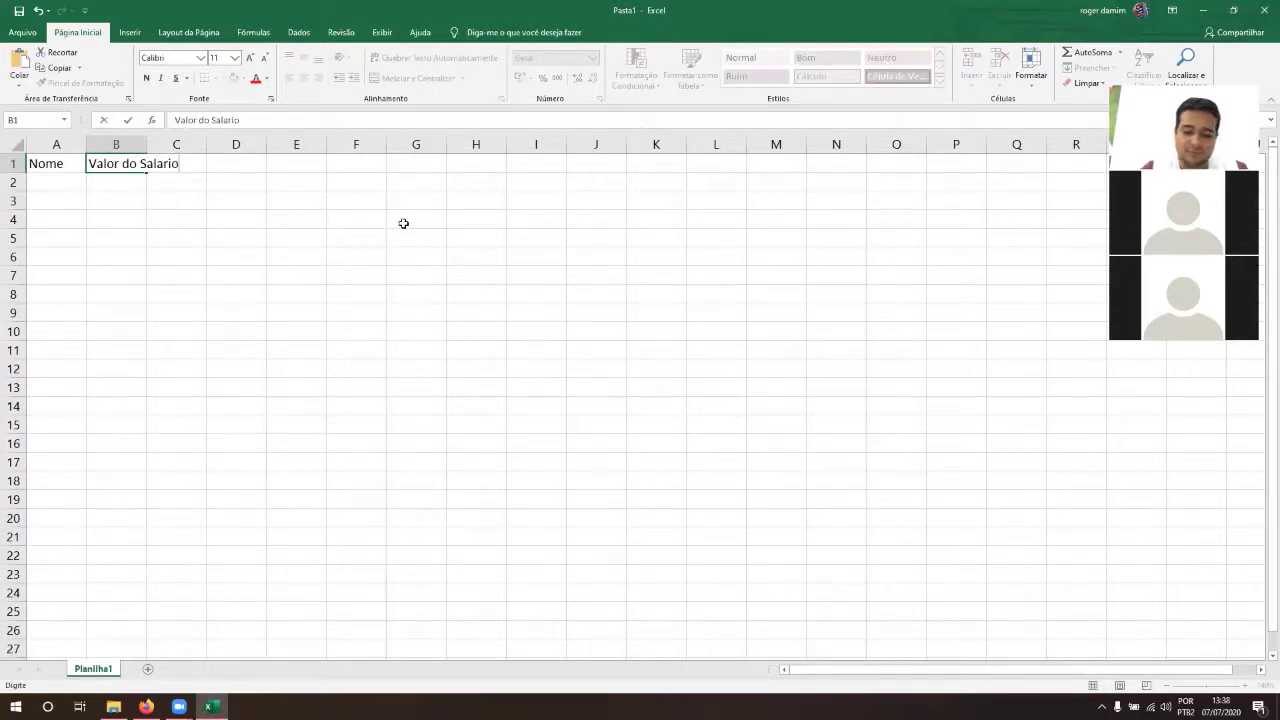
key("Tab")
- Check the activity form for the next column and enter the header "Valor Vale" in C1
key("alt+Tab")
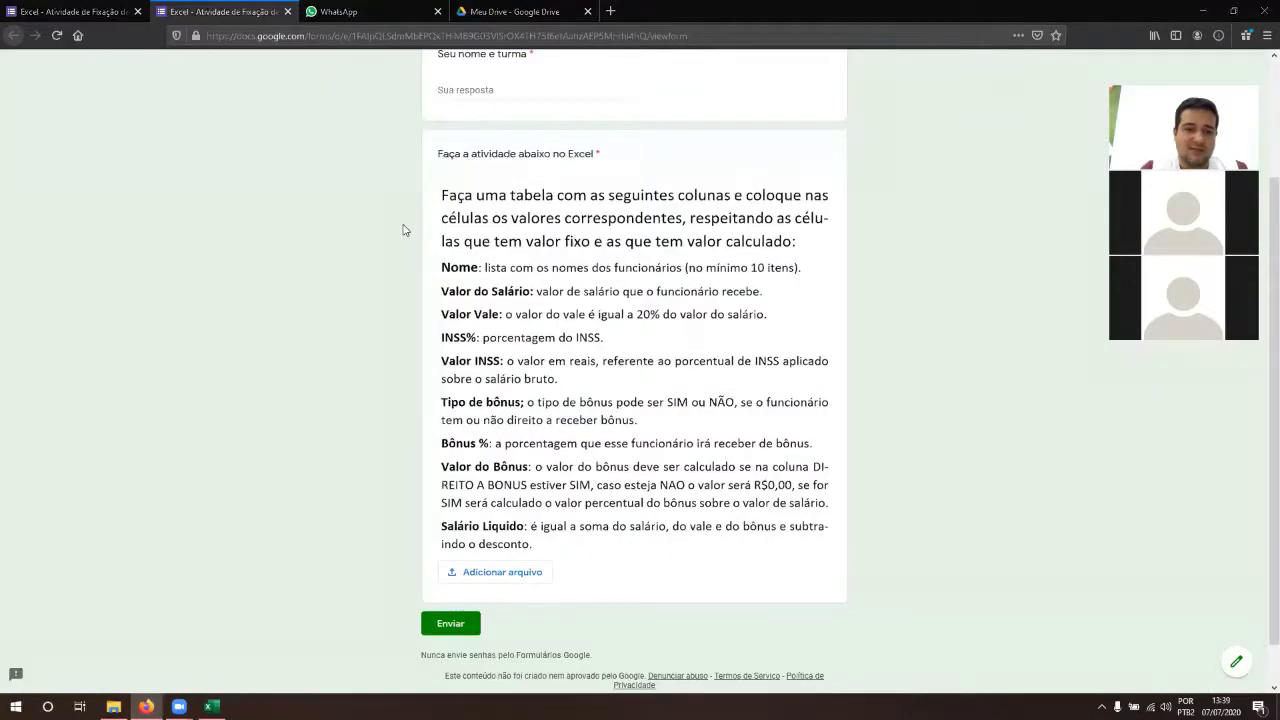
key("alt+Tab")
type("Valor ")
type("Vale")
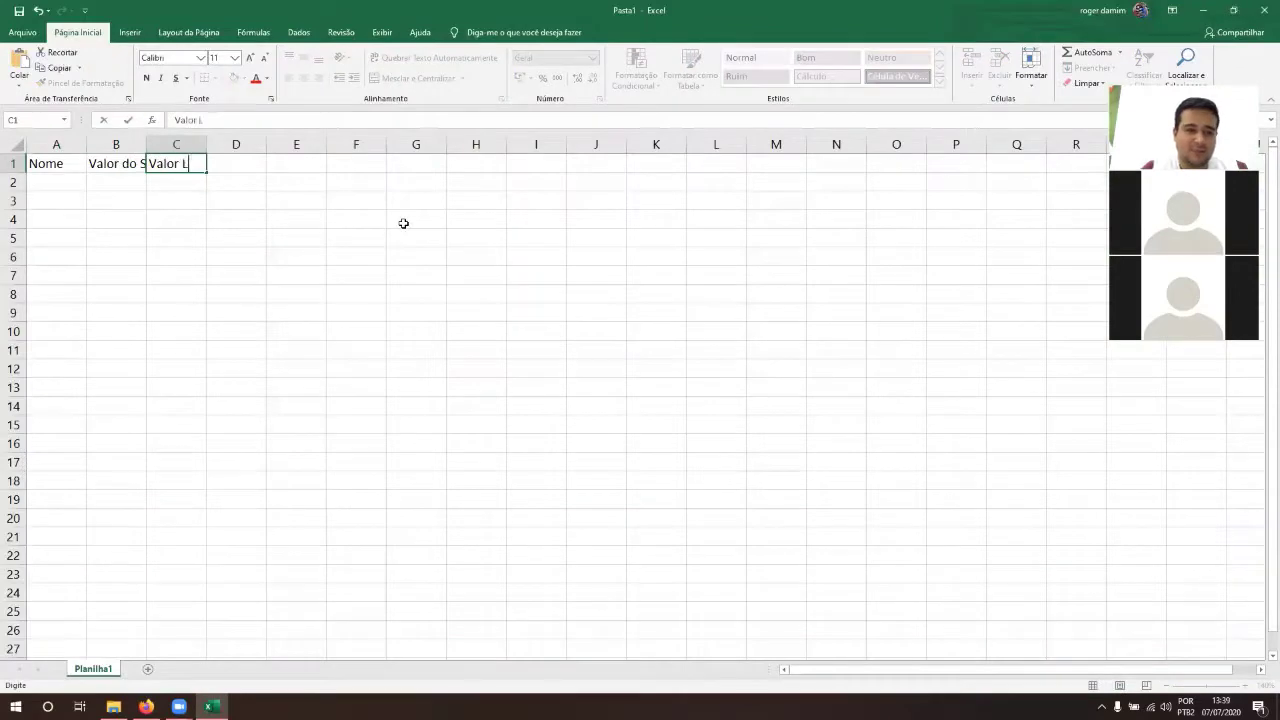
key("Tab")
- Following the activity form, enter the headers "INSS" in D1 and "Valor INSS" in E1
key("alt+Tab")
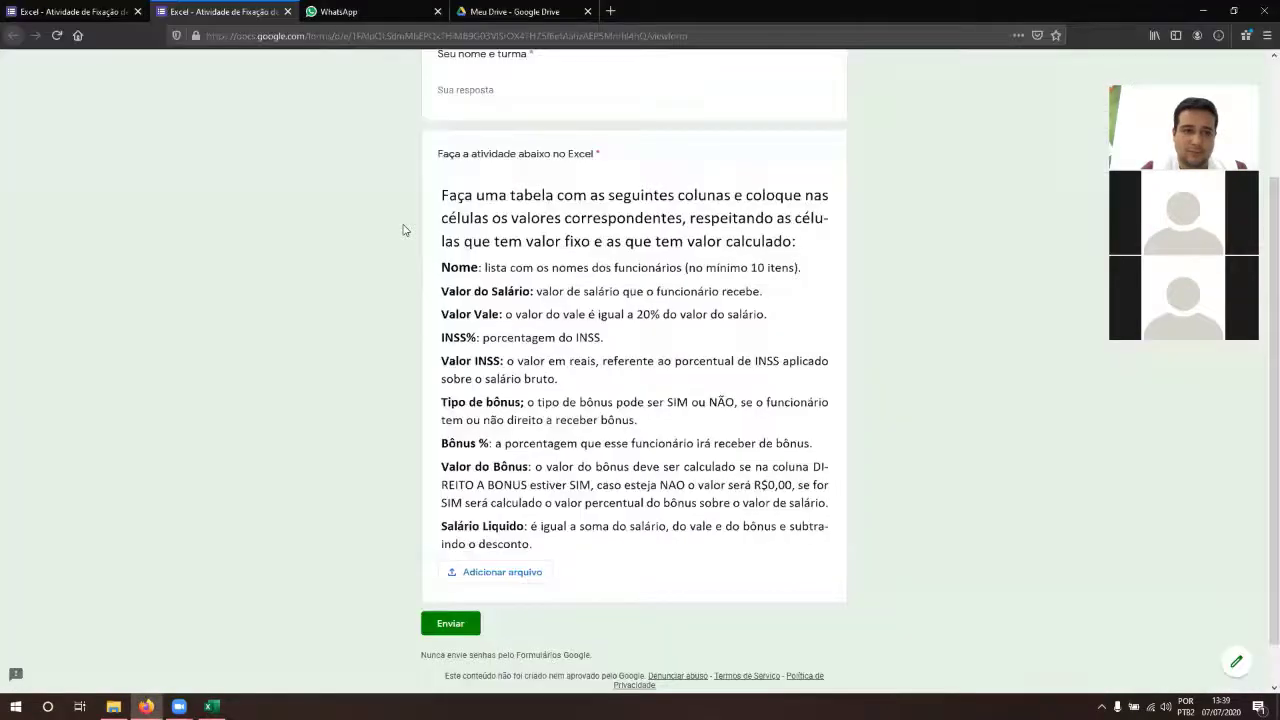
key("alt+Tab")
type("INSS")
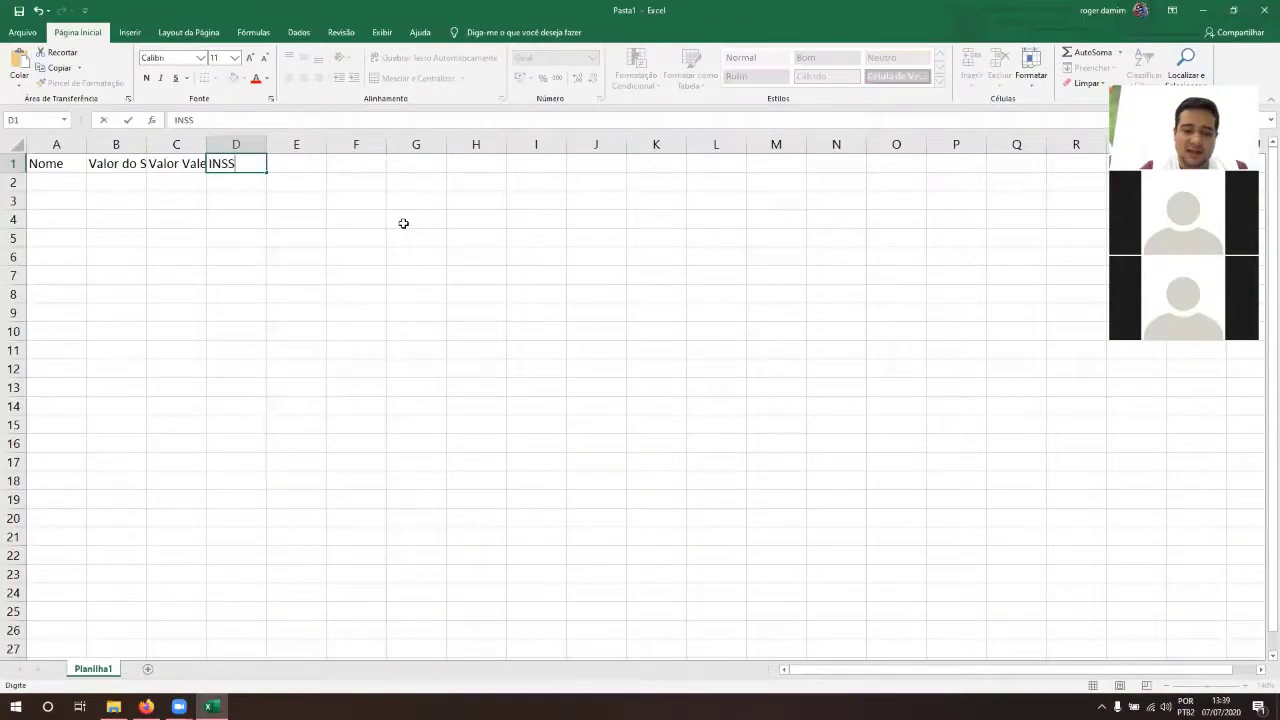
key("Tab")
key("alt+Tab")
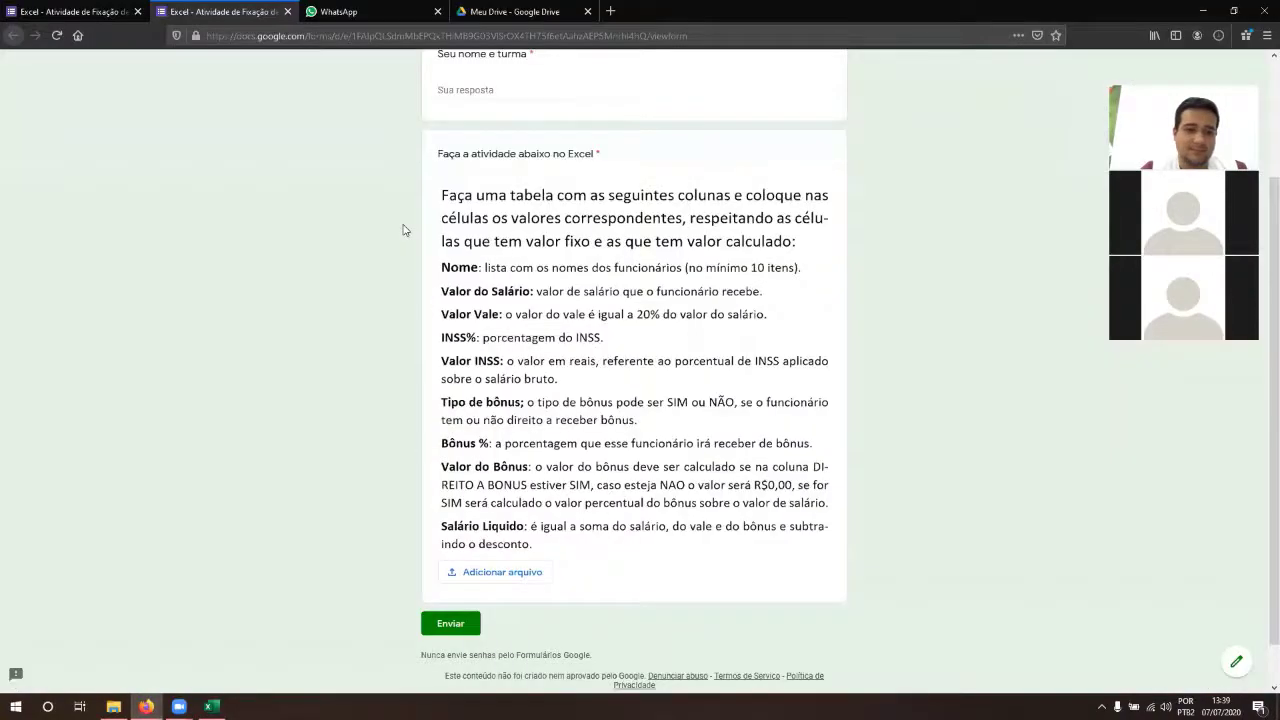
key("alt+Tab")
type("Valor INSS")
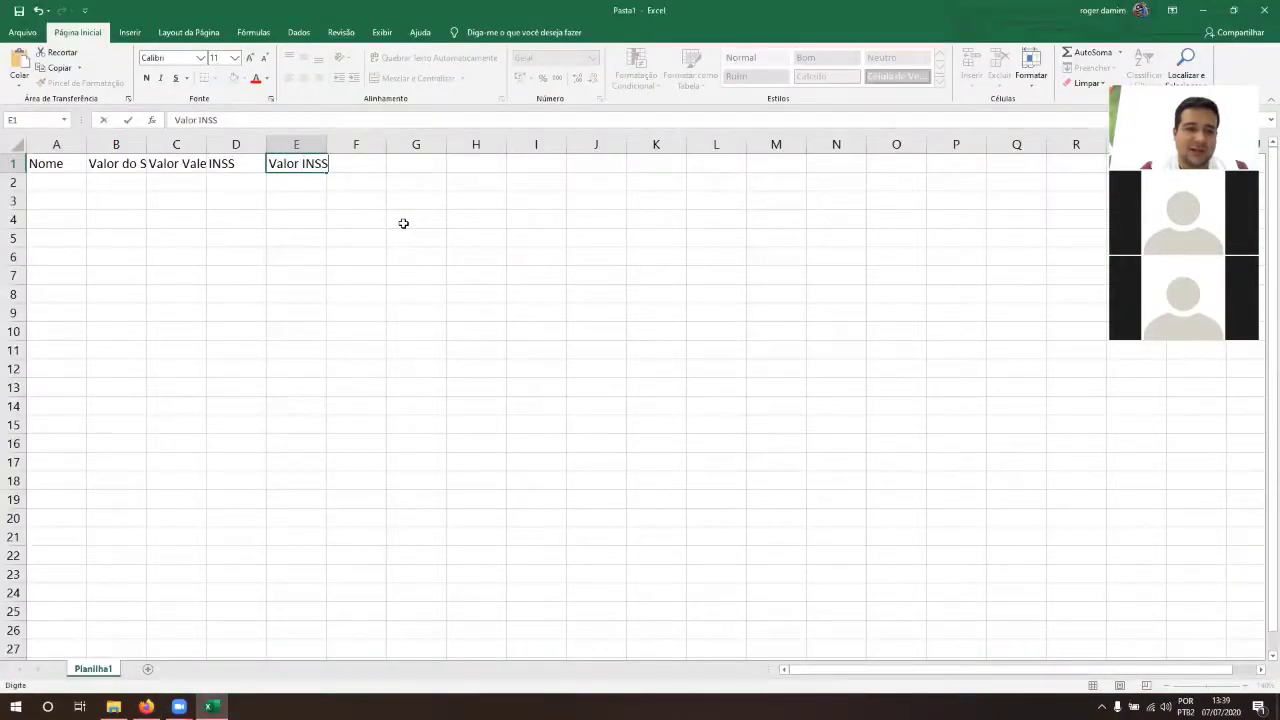
key("Tab")
- Check the activity form again and enter the header "Tipo do Bonus" in F1
key("alt+Tab")
key("alt+Tab")
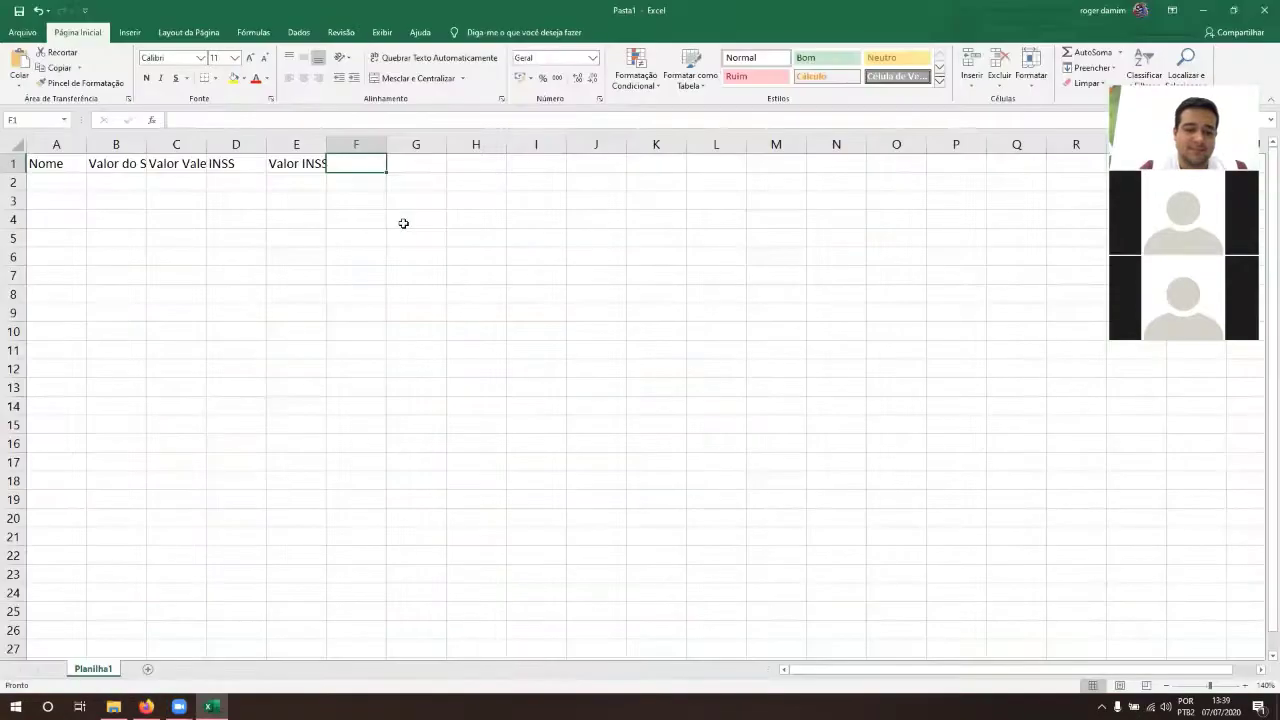
type("TIpo")
key("BackSpace")
key("BackSpace")
key("BackSpace")
type("i")
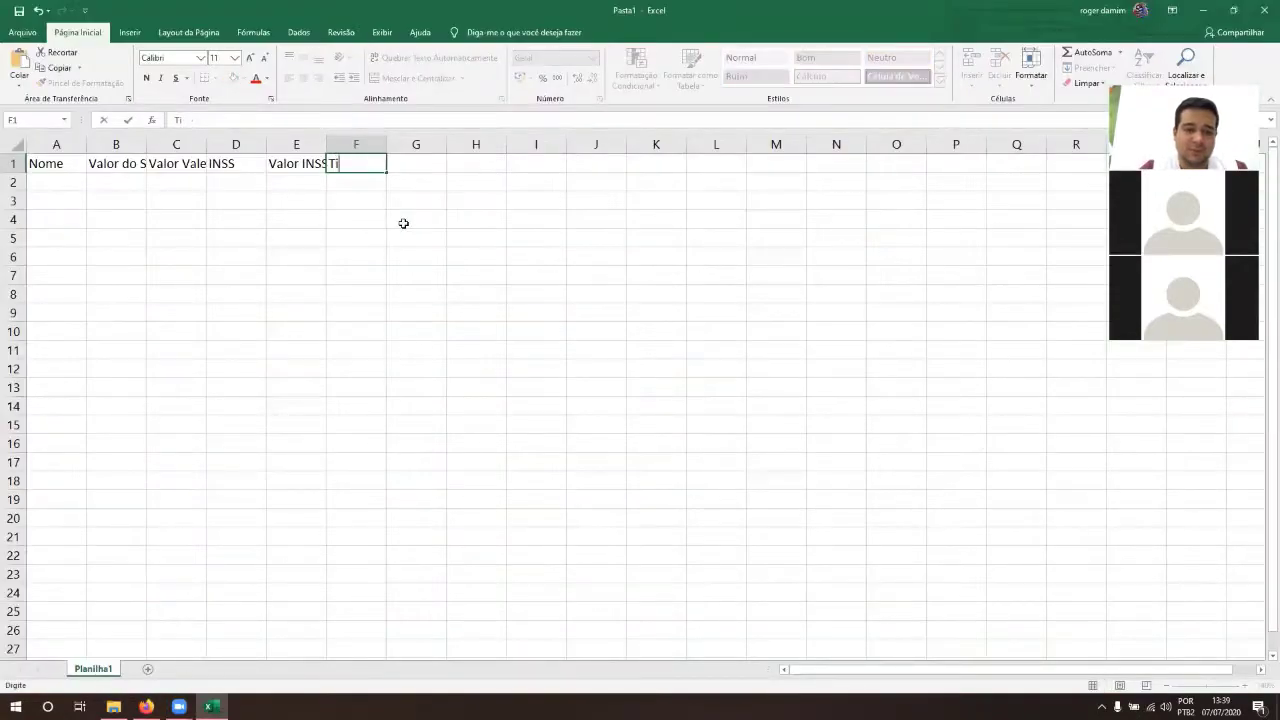
type("po do Bonus")
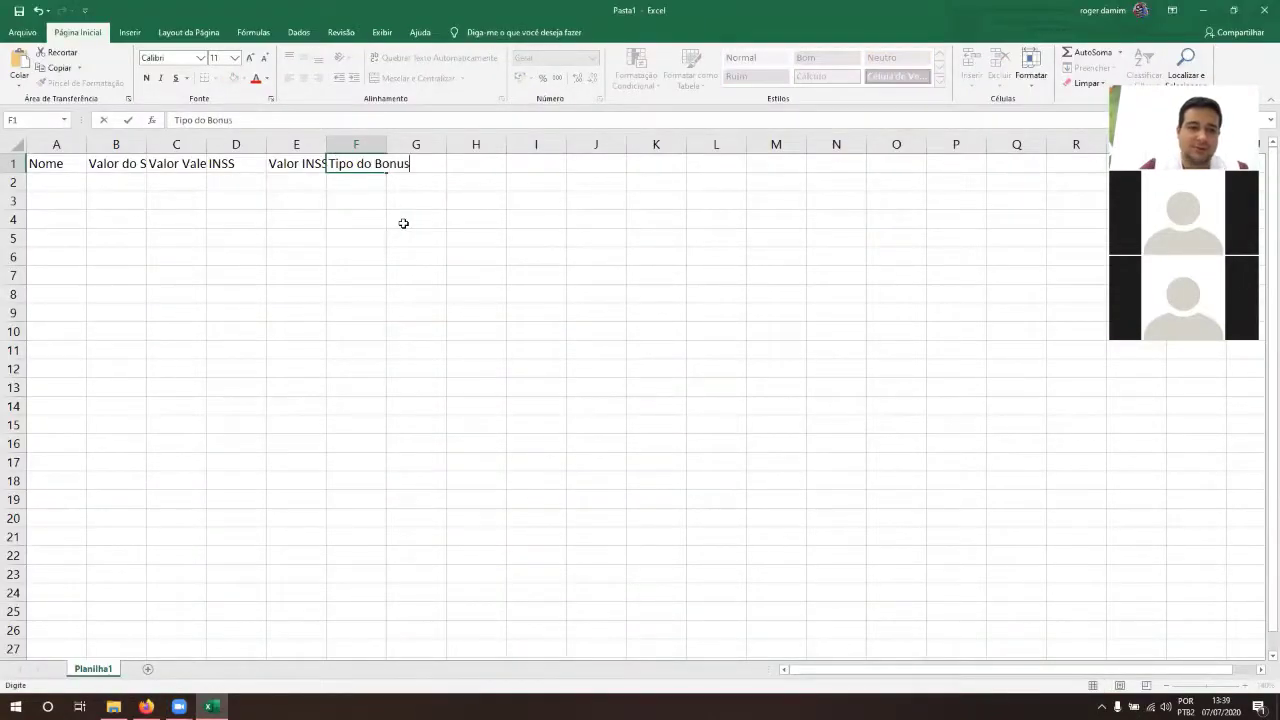
key("Tab")
- Following the activity form, enter the headers "Bonus" in G1 and "Valor do Bonus" in H1
key("alt+Tab")
key("alt+Tab")
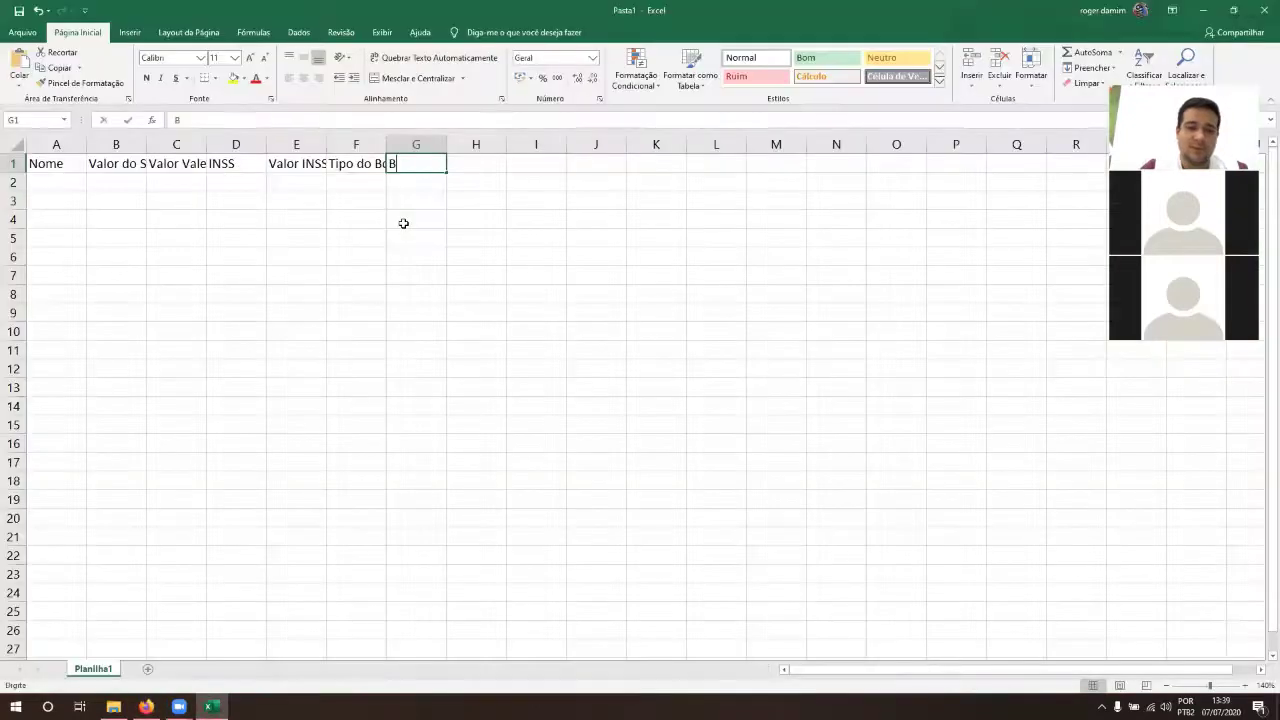
type("Bonus")
key("Tab")
type("Valor do Bun")
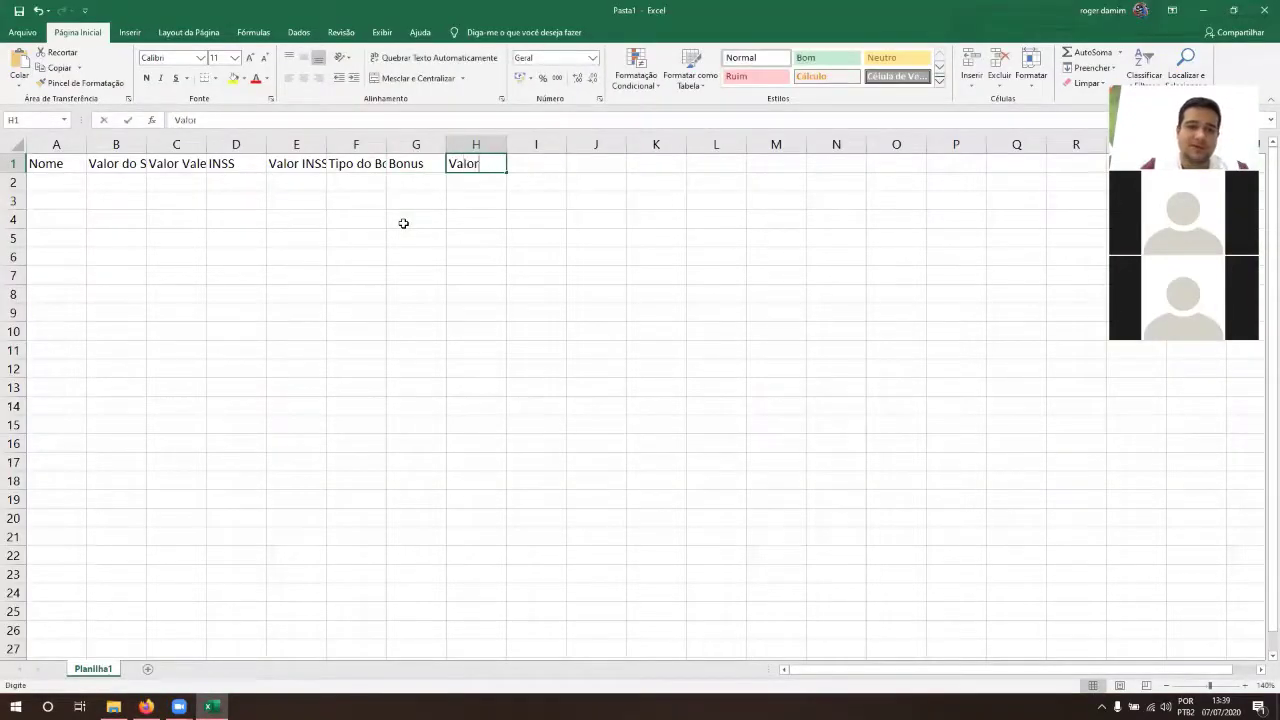
key("BackSpace")
key("BackSpace")
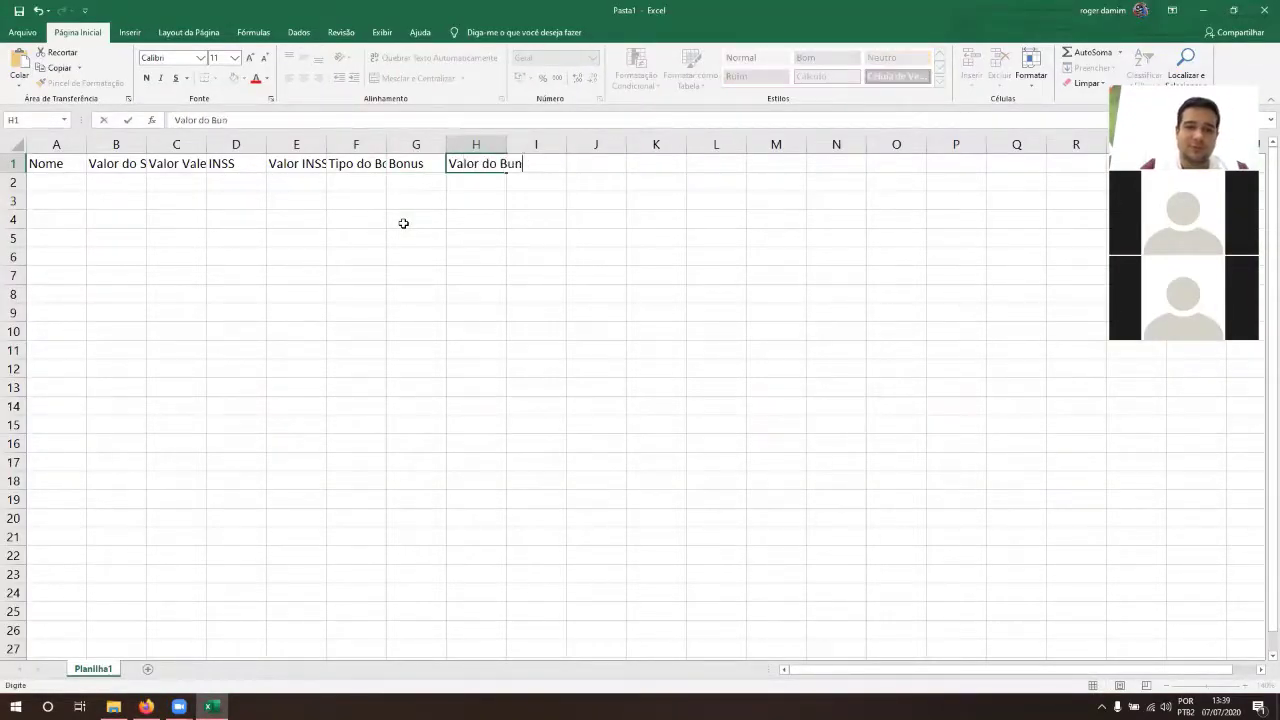
type("onus")
key("Tab")
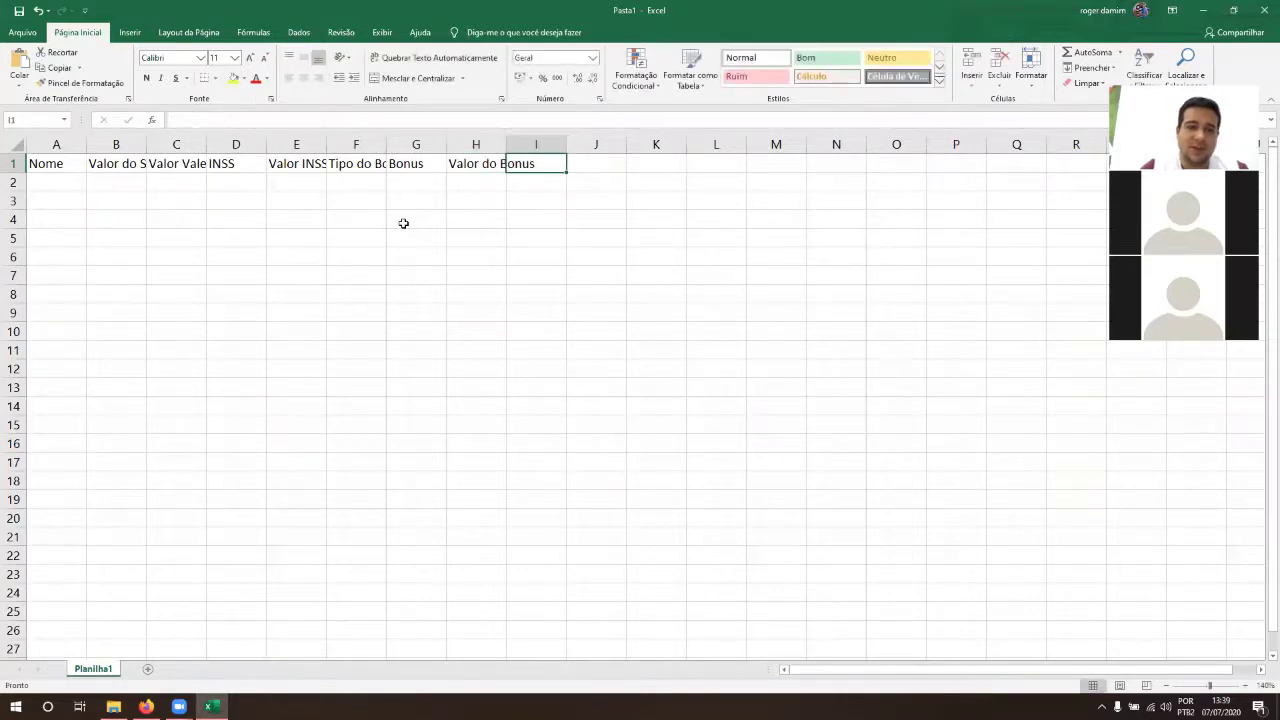
- Check the activity form for the last column and enter the header "Salario Liquido" in I1
key("alt+Tab")
key("alt+Tab")
type("Salari")
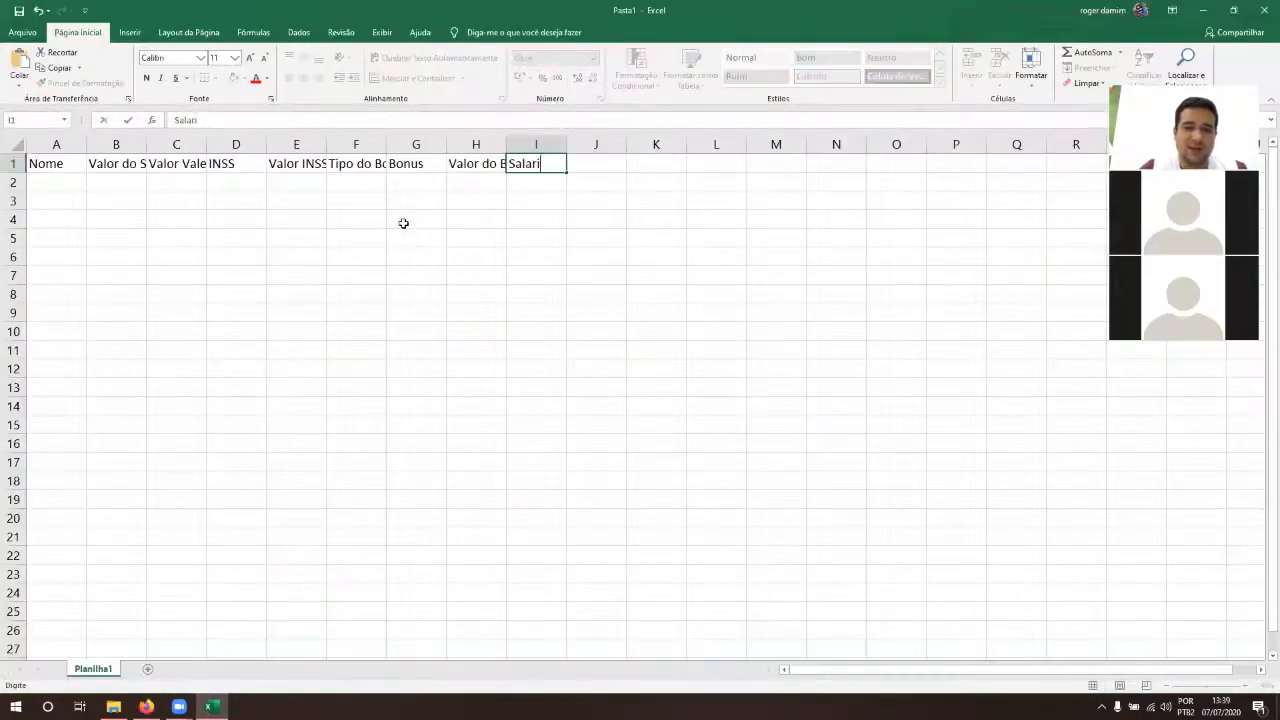
type("o Liquido")
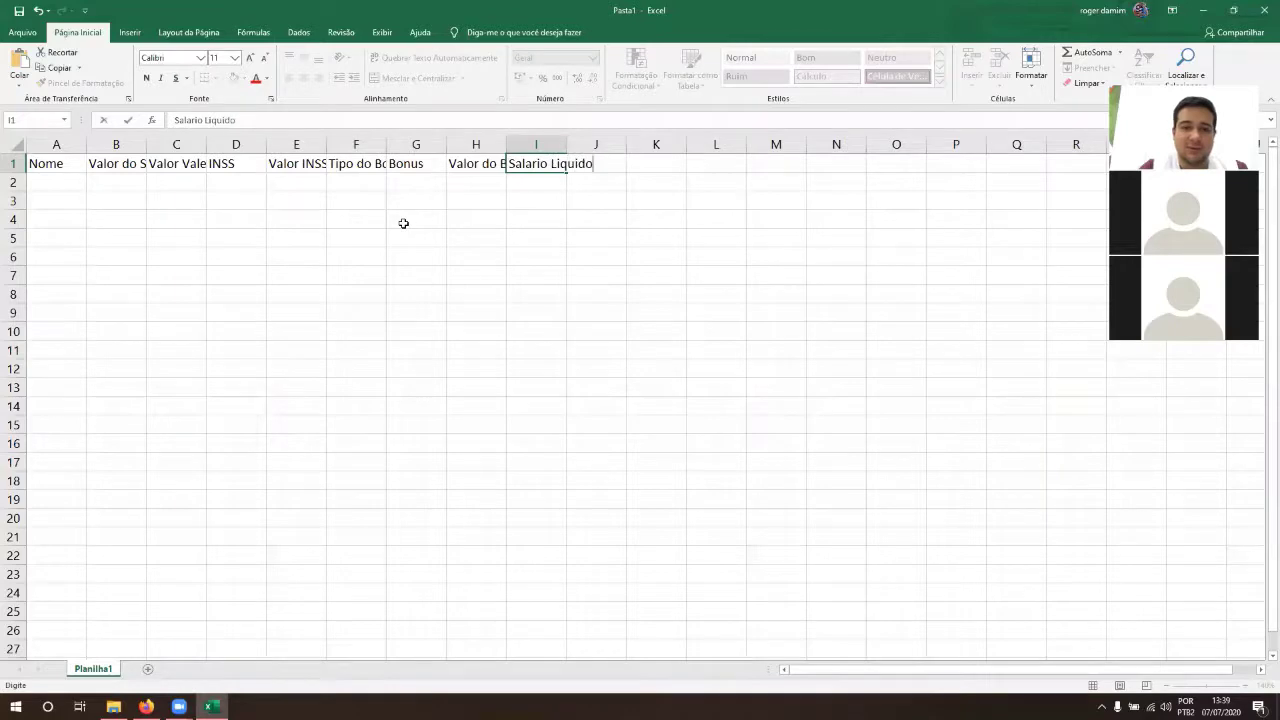
key("Return")
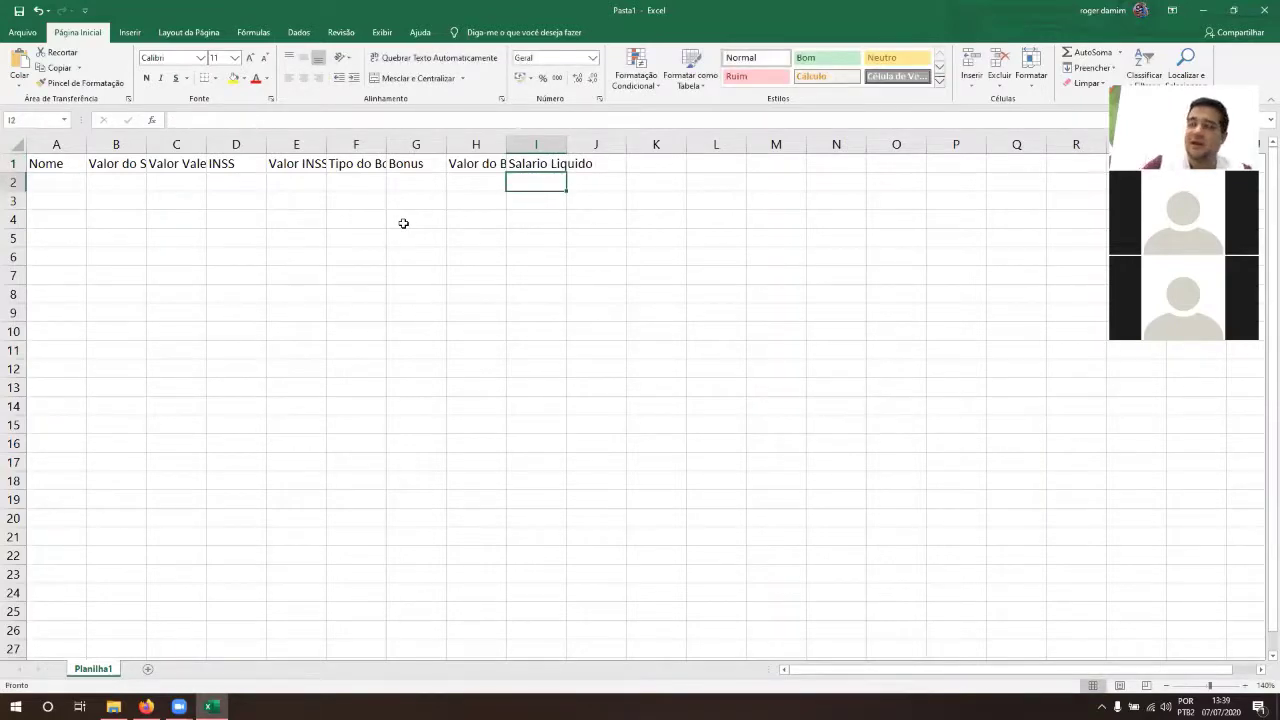
- Switch to the activity form in the browser and review the instructions for each table column
key("alt")
key("alt+Tab")
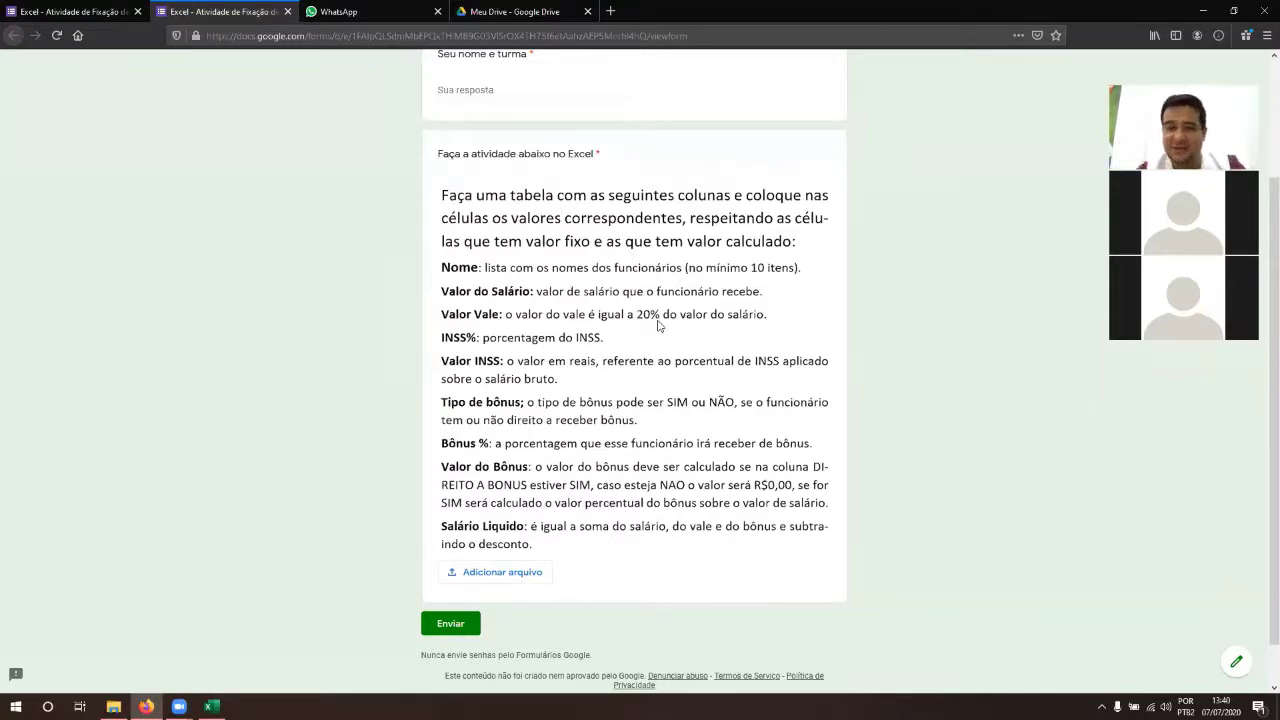
scroll(658, 324, "down", 1)
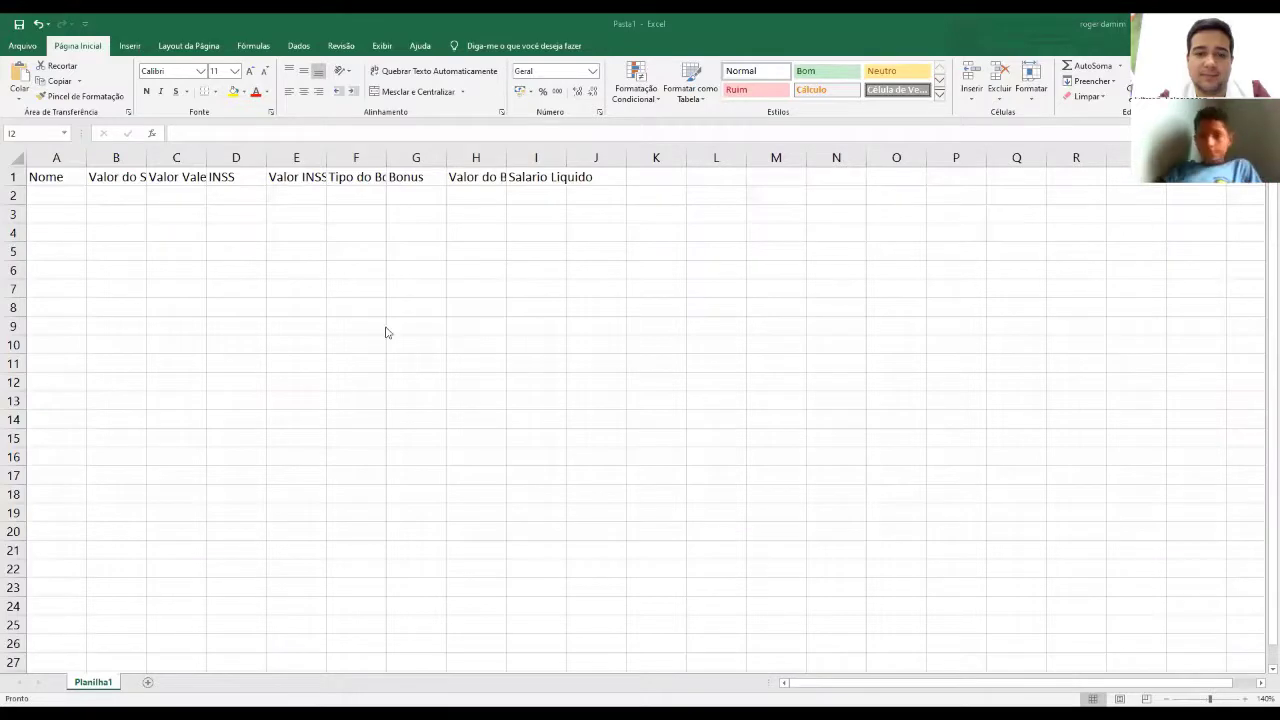
- Widen column A to nearly three times its default width to make room for the employee names
left_click_drag(106, 210, 88, 160)
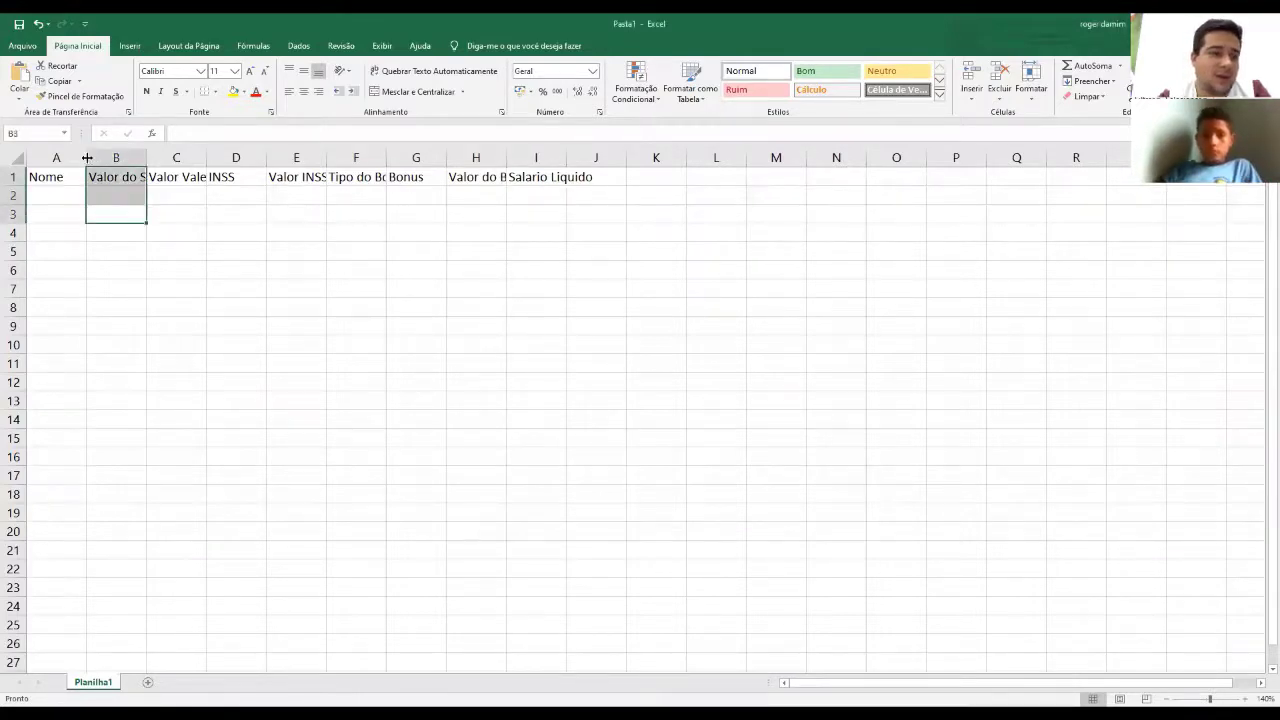
left_click(140, 265)
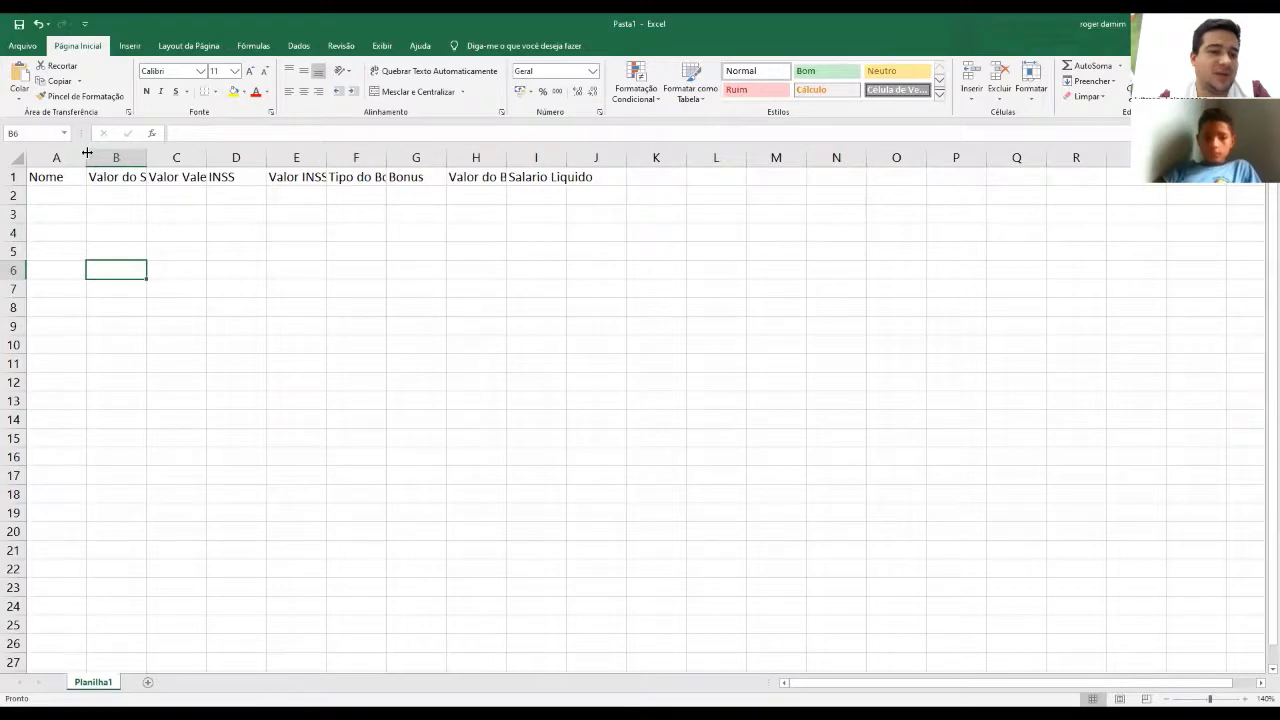
left_click_drag(87, 152, 195, 170)
- Make the header row bold across A1:J1
left_click(177, 176)
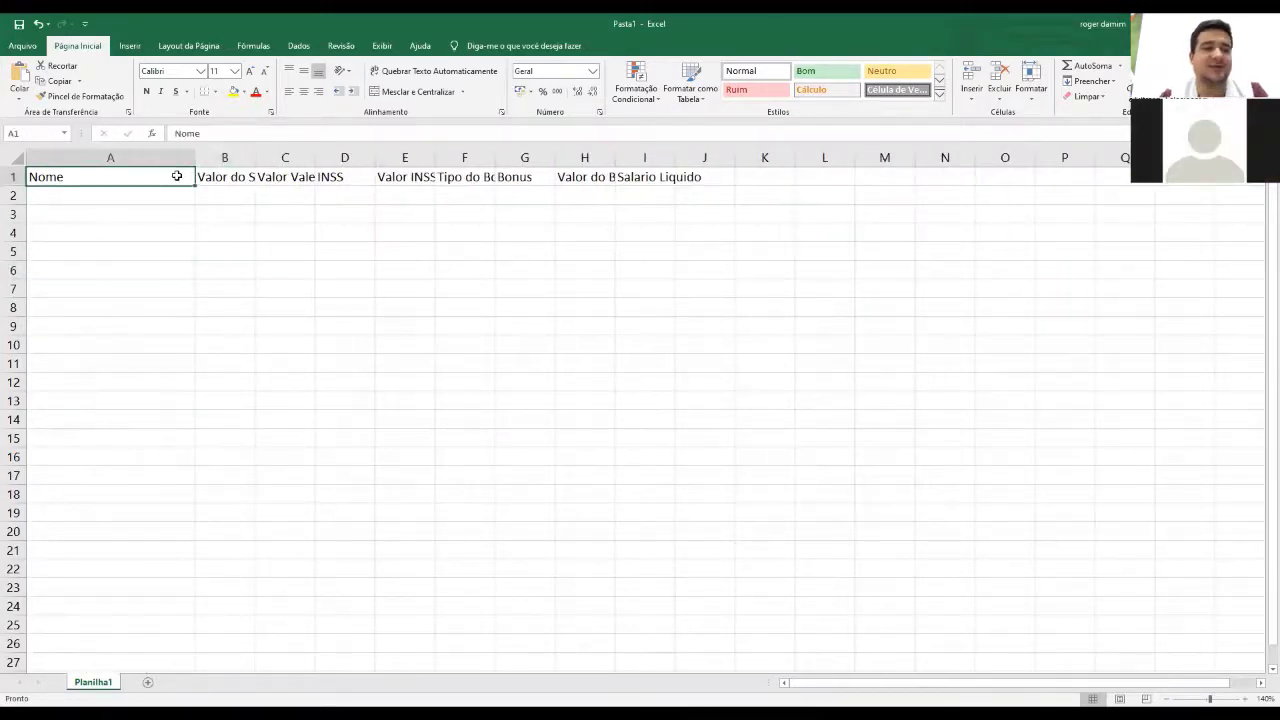
key("shift+Right")
key("shift+Right")
key("shift+Right")
key("shift+Right")
key("shift+Right")
key("shift+Right")
key("shift+Right")
key("shift+Right")
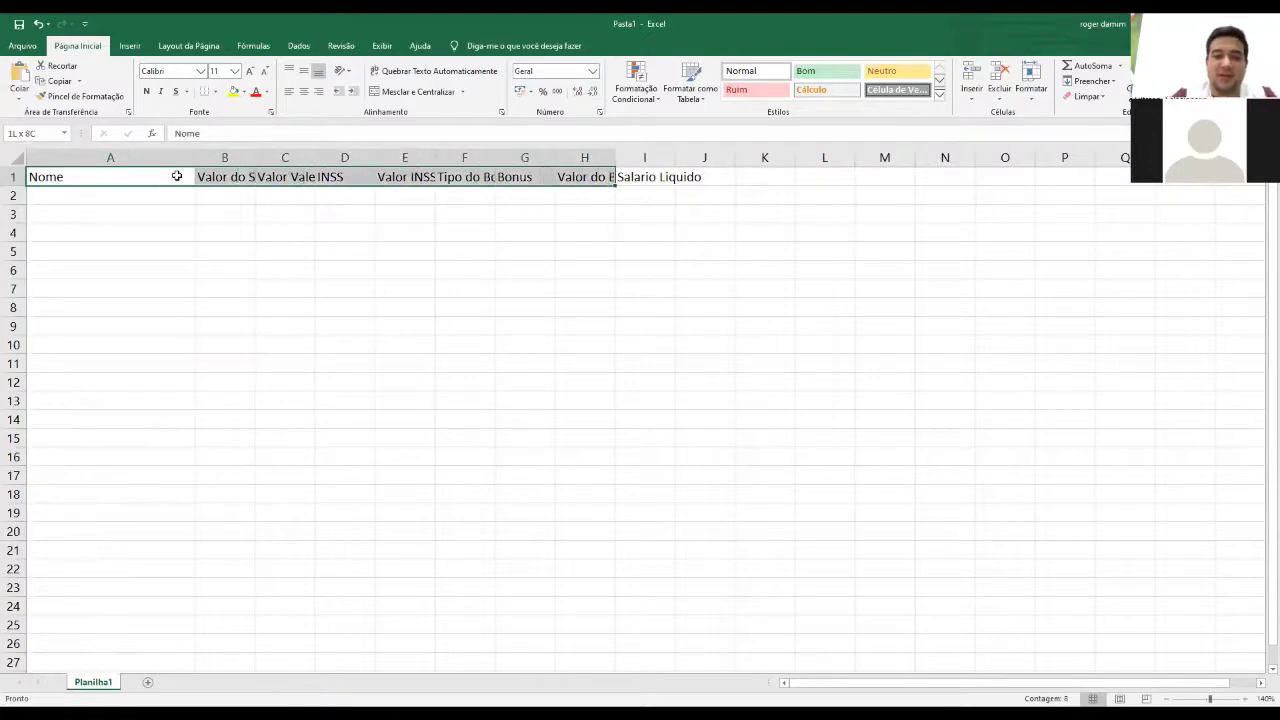
key("shift+Right")
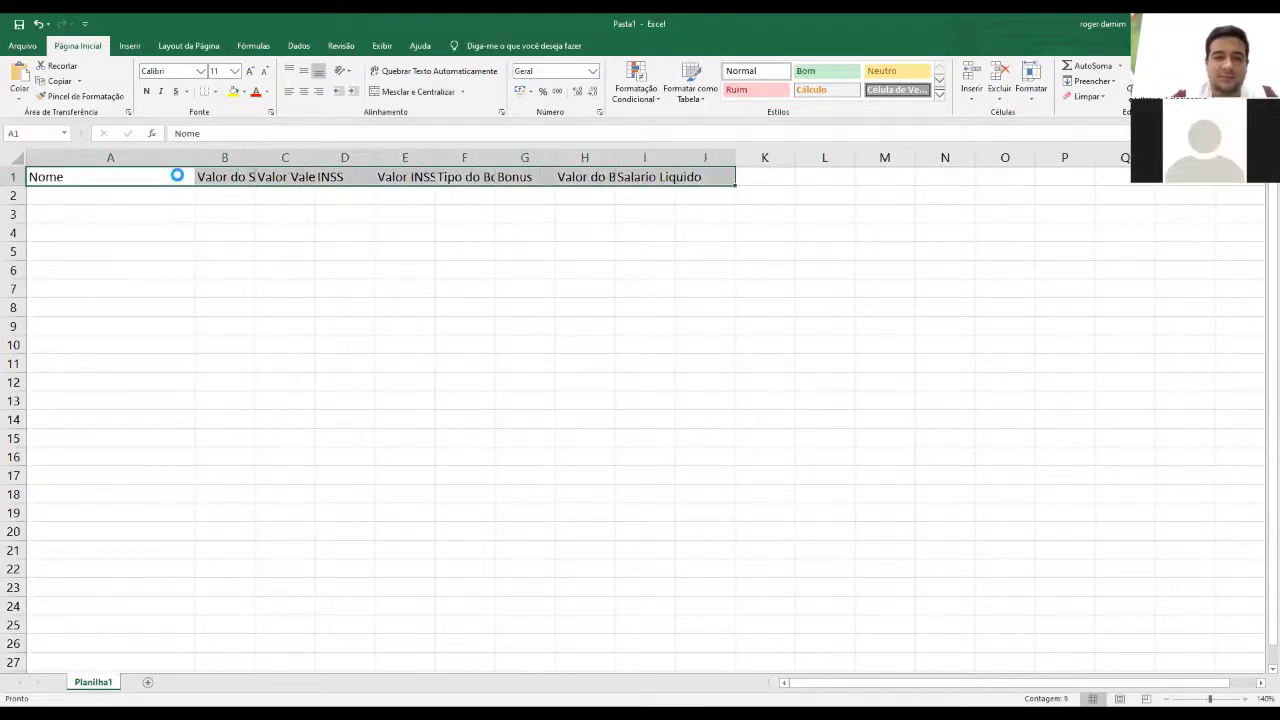
key("ctrl+n")
- Enter the first names of the first four employees in A2:A5 under the Nome header
key("Down")
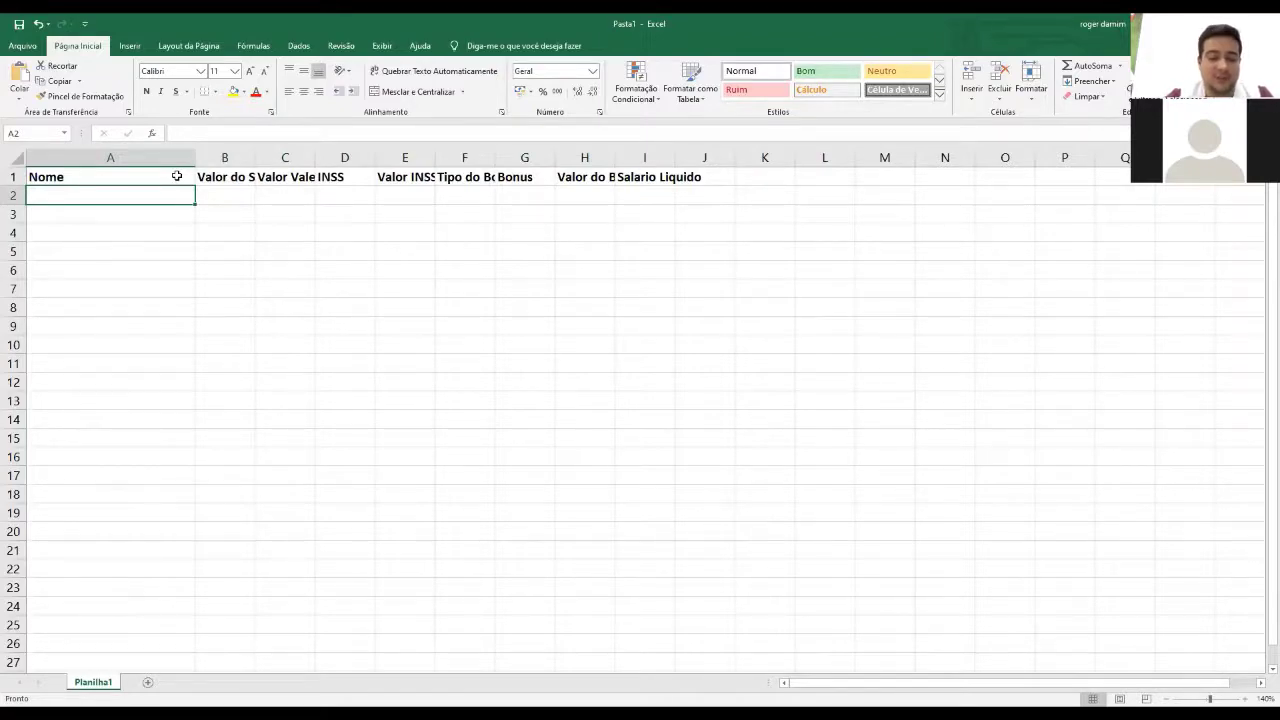
type("A")
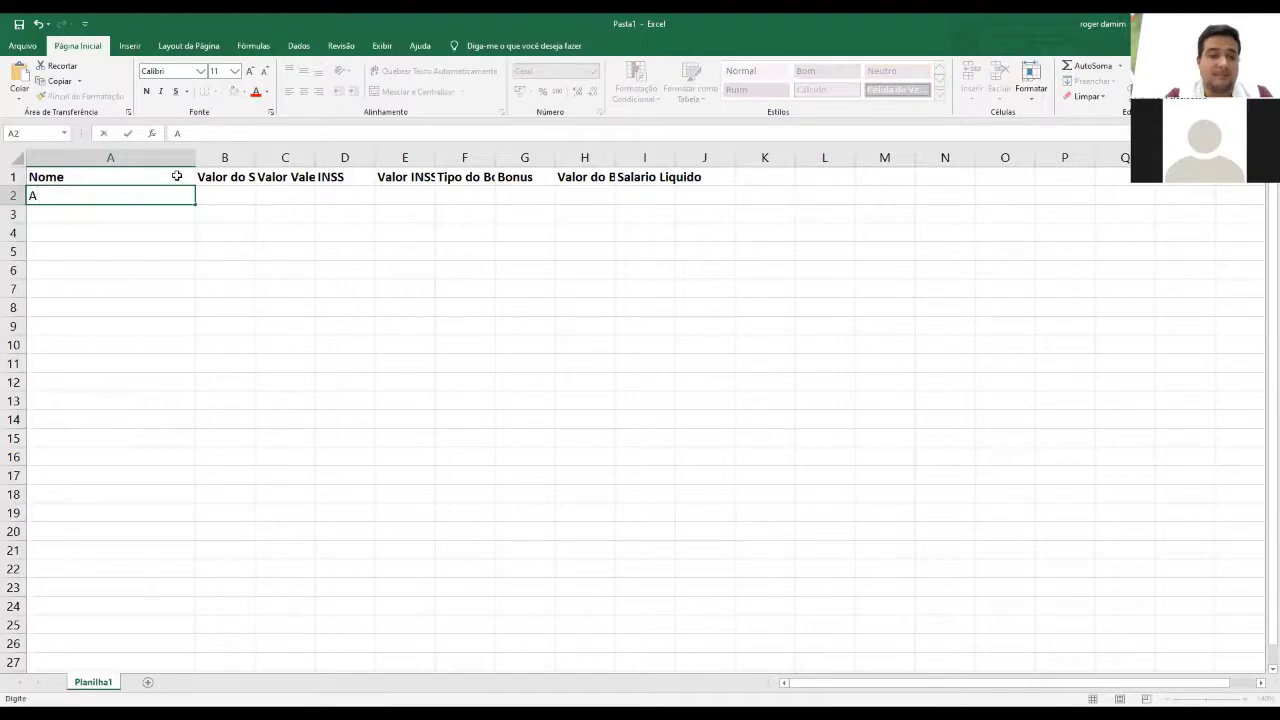
key("BackSpace")
type("Adão")
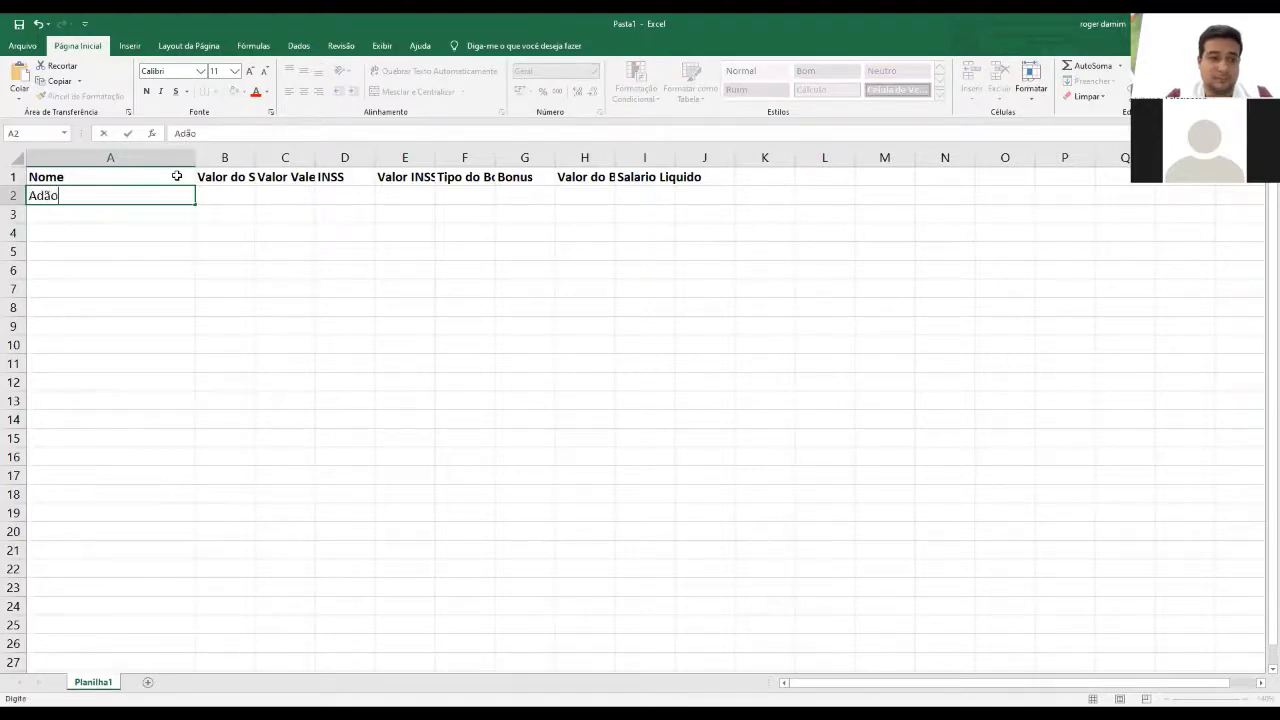
key("Return")
type("Cleo")
key("Return")
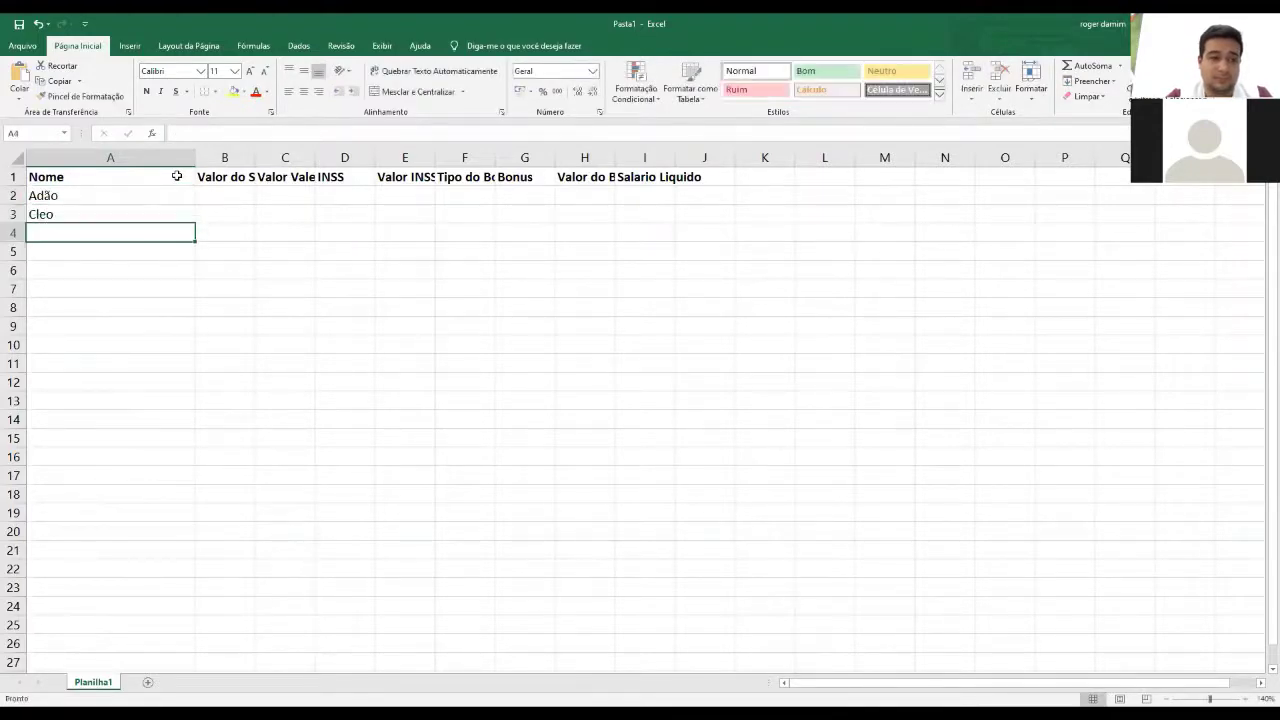
type("Dio")
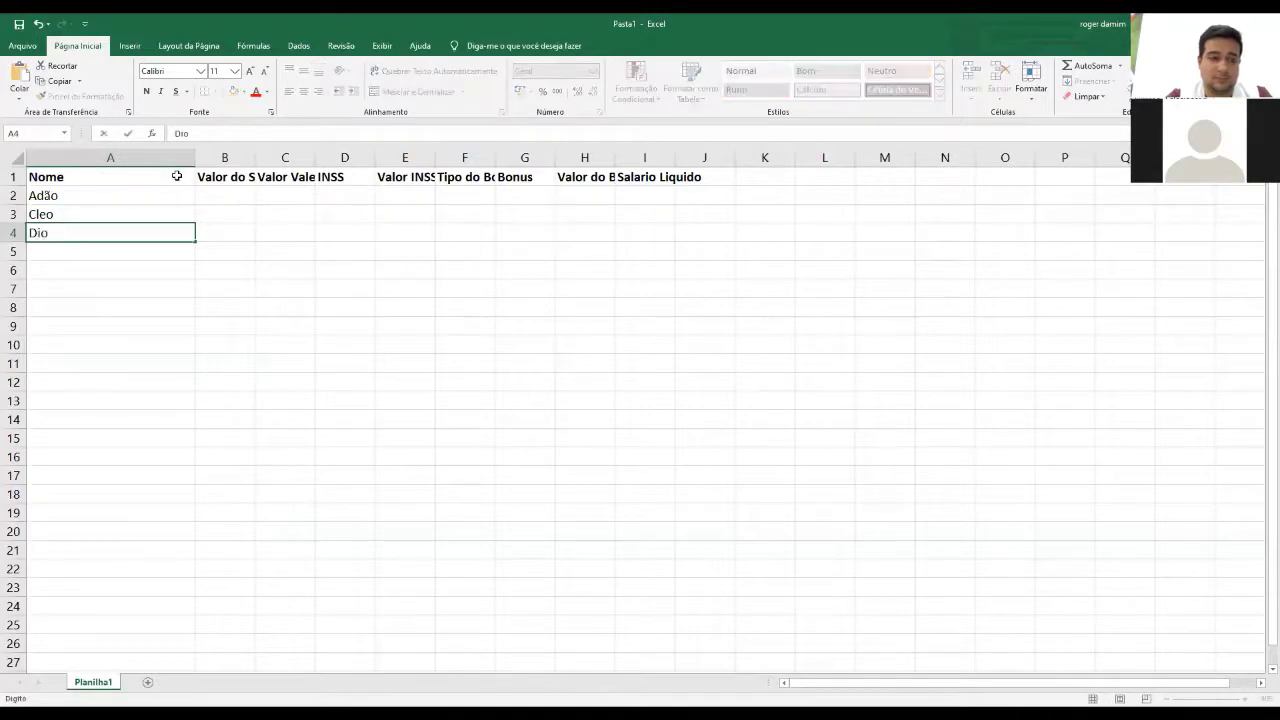
type("go")
key("Return")
type("Fabio")
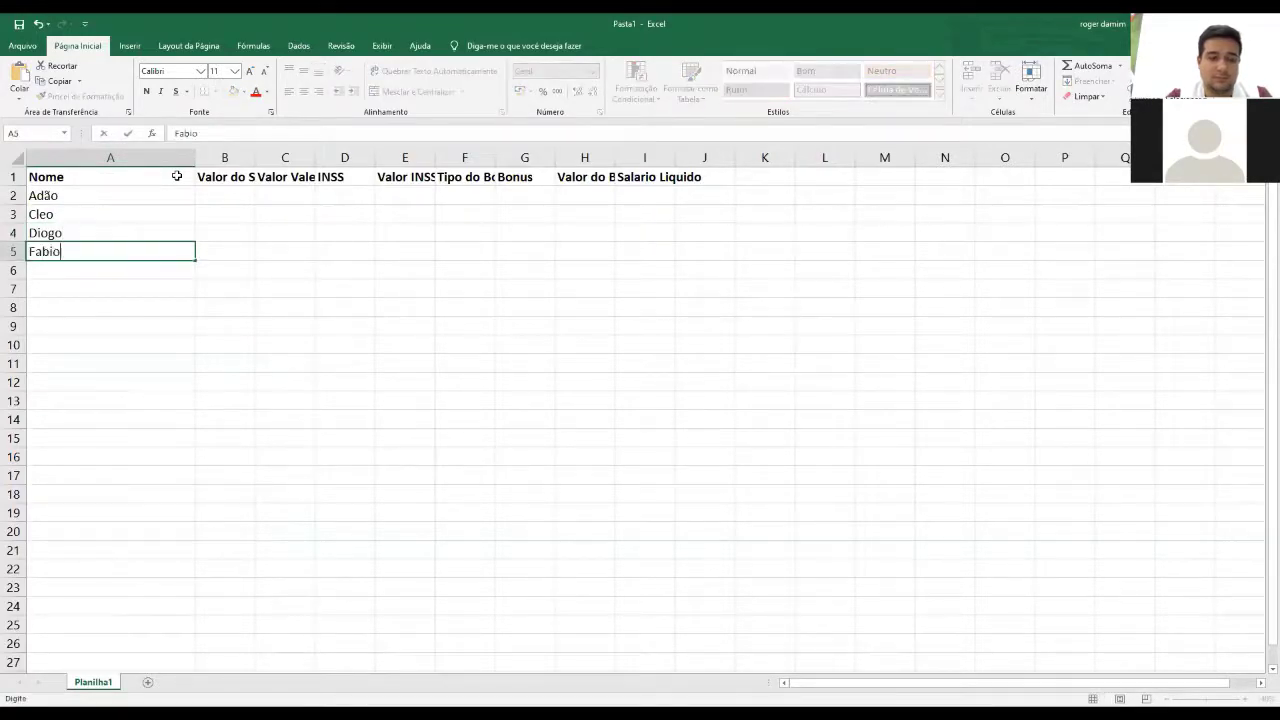
key("Return")
- Enter the first names of the remaining five employees in A6:A10
type("M")
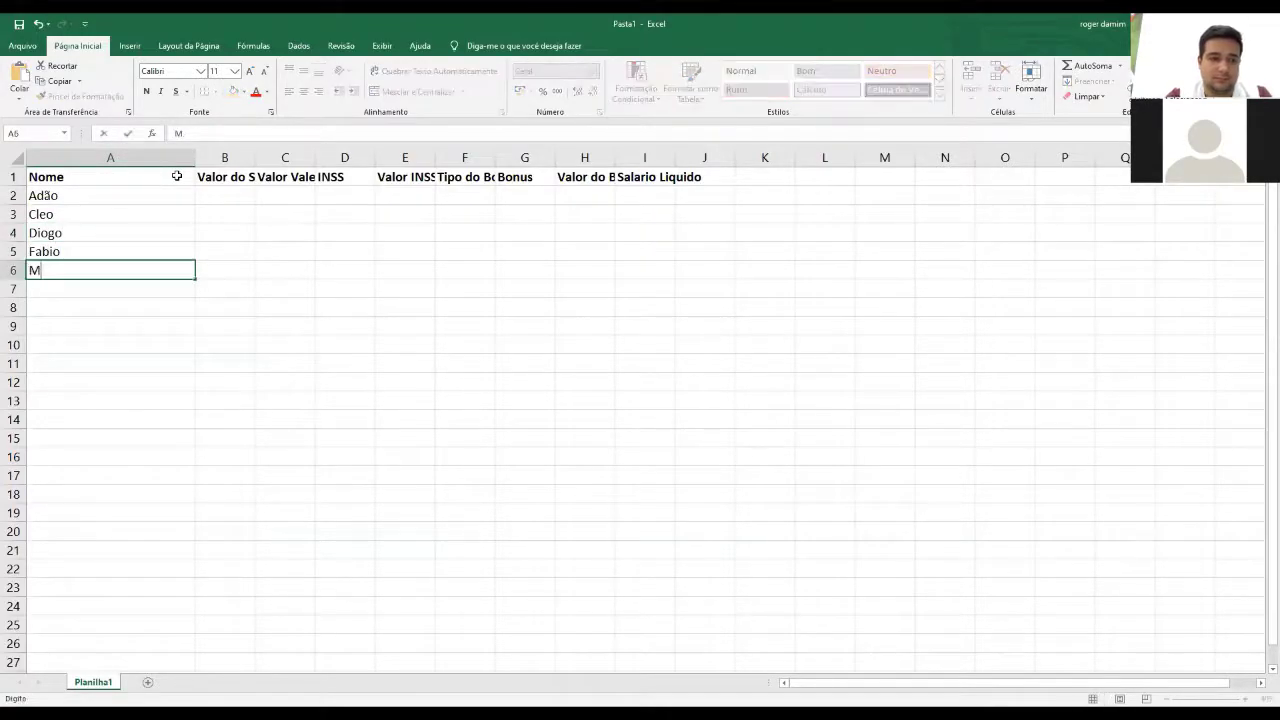
type("ariana")
key("Return")
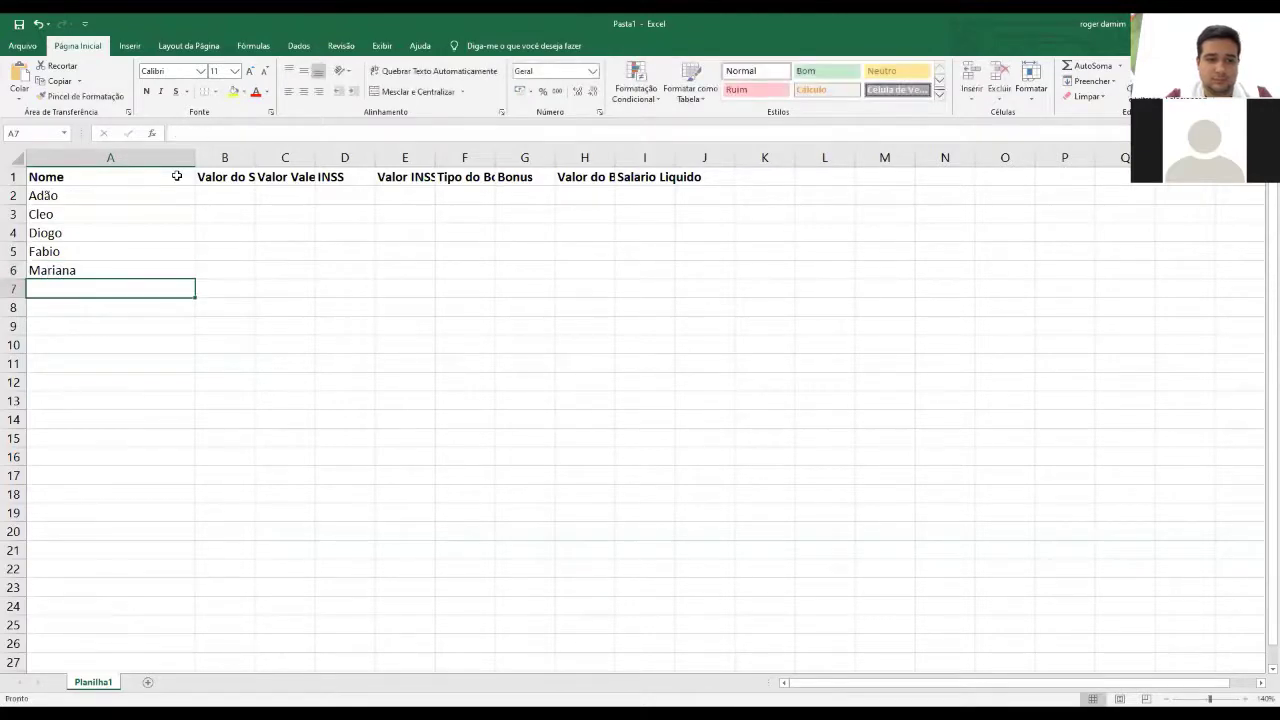
type("Pedro")
key("Return")
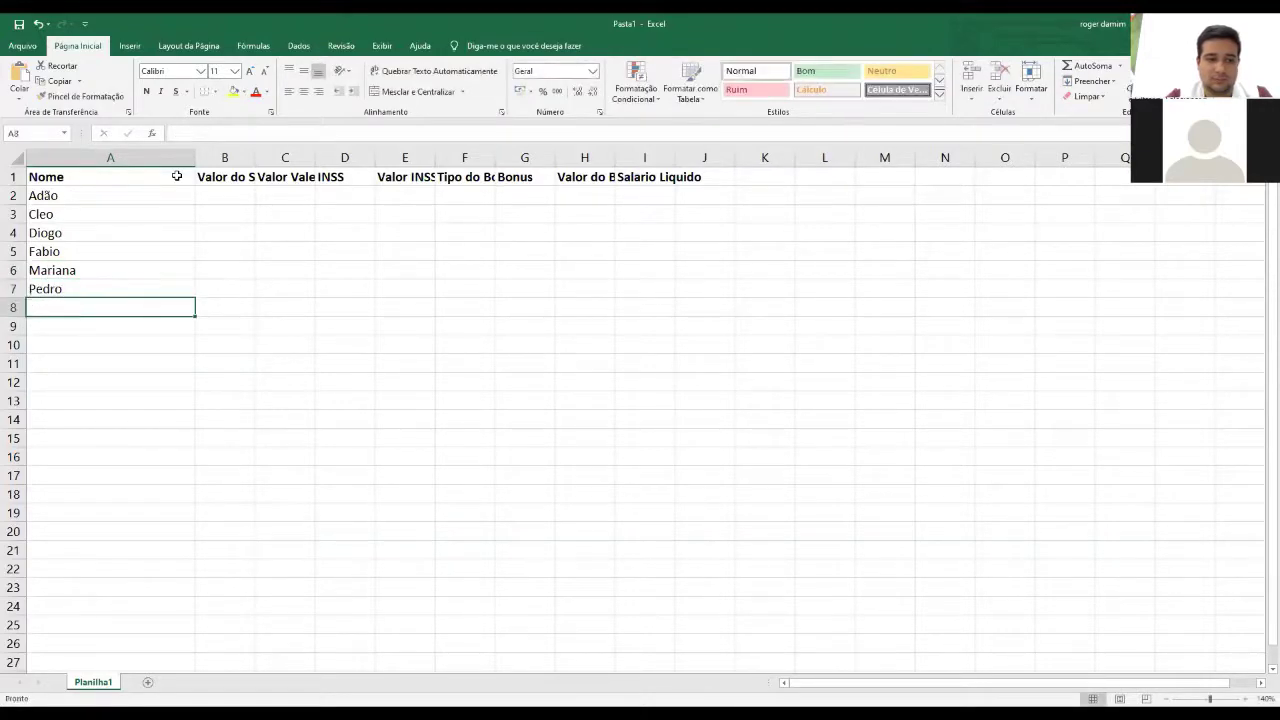
type("Pedro")
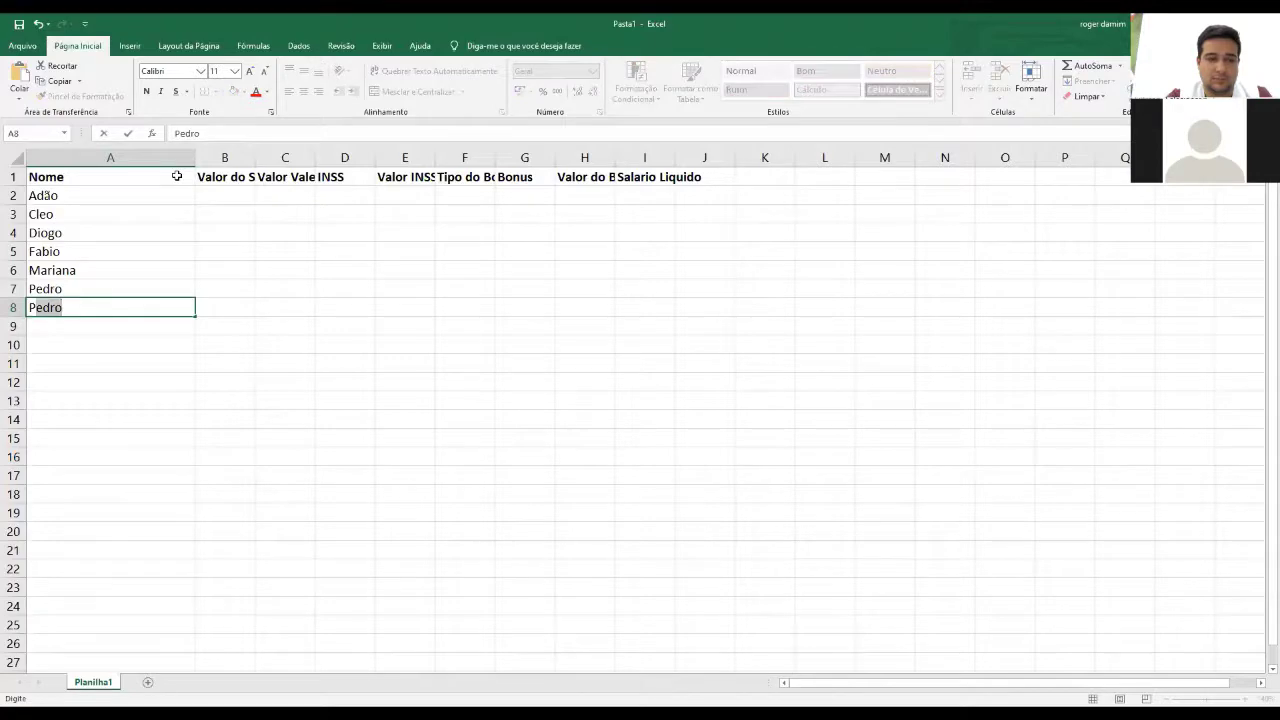
type("aulo")
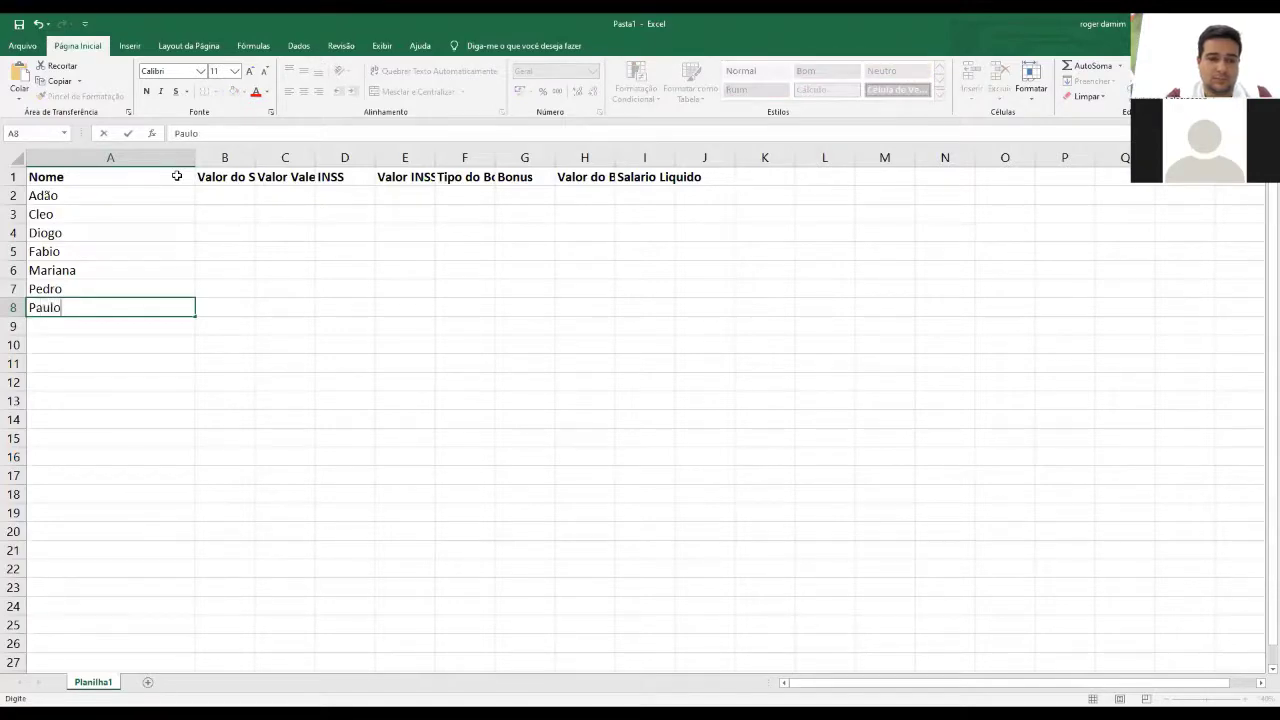
key("Return")
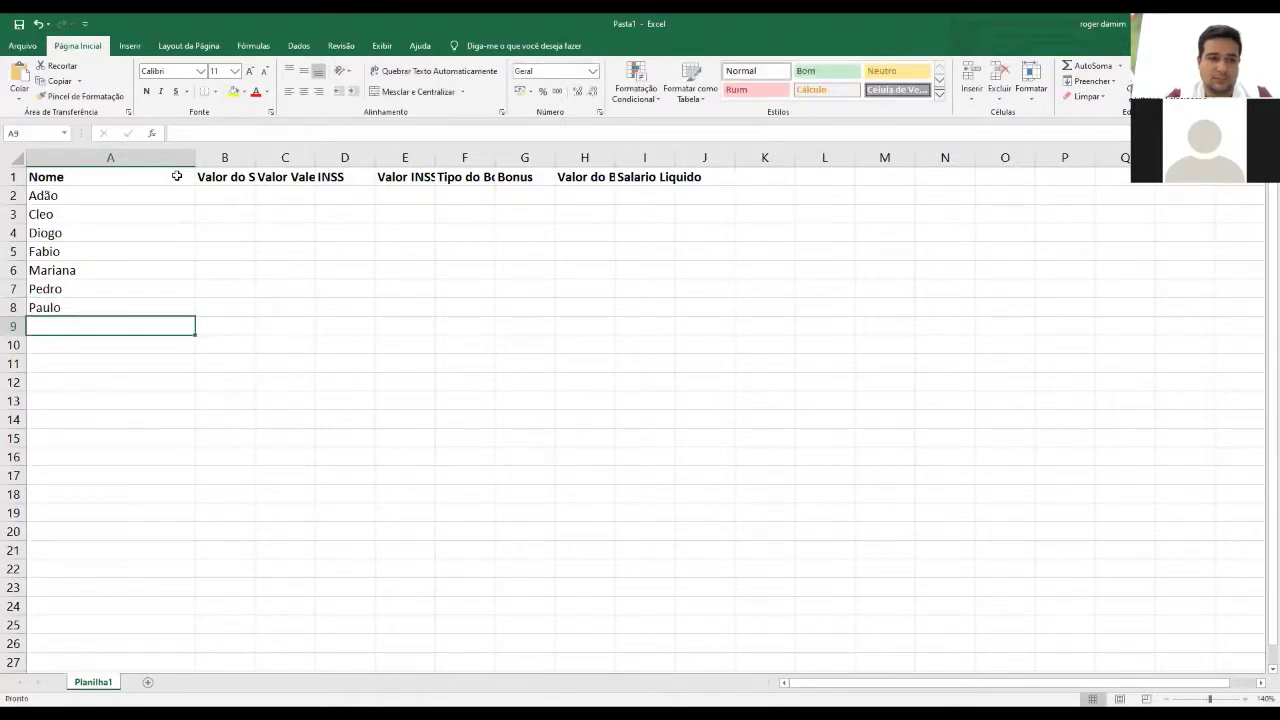
type("S")
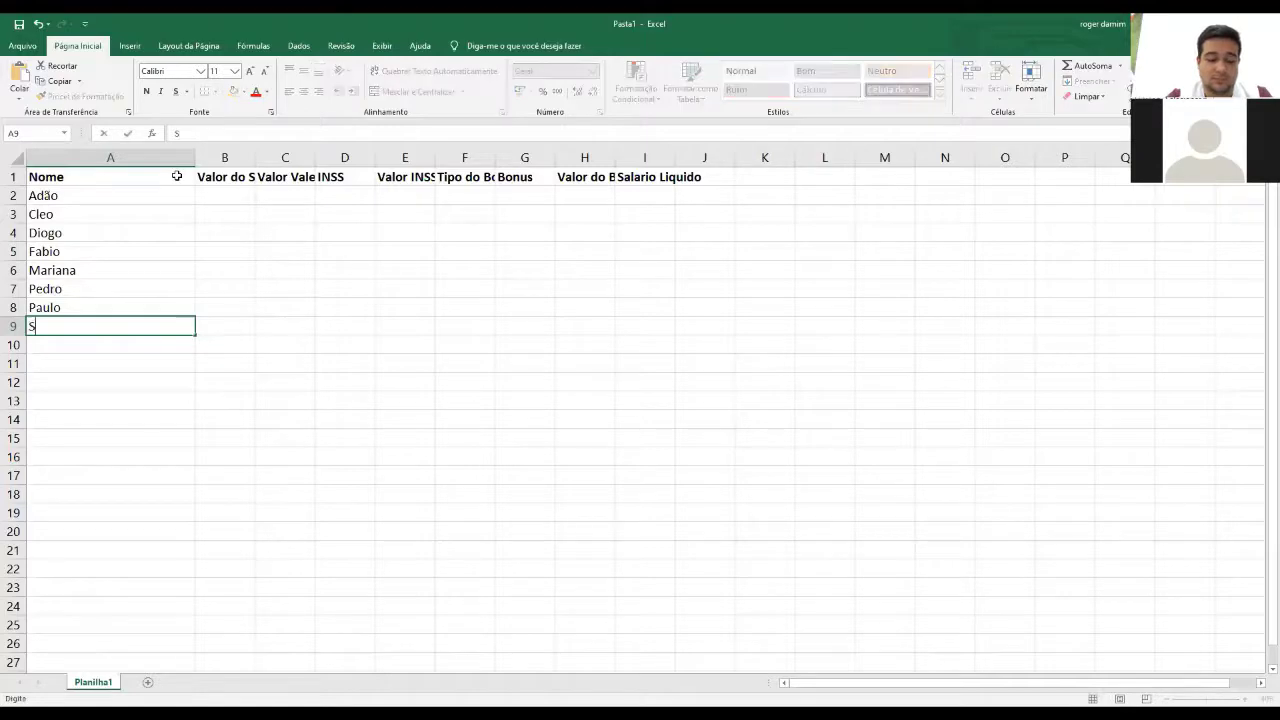
type("ebastião")
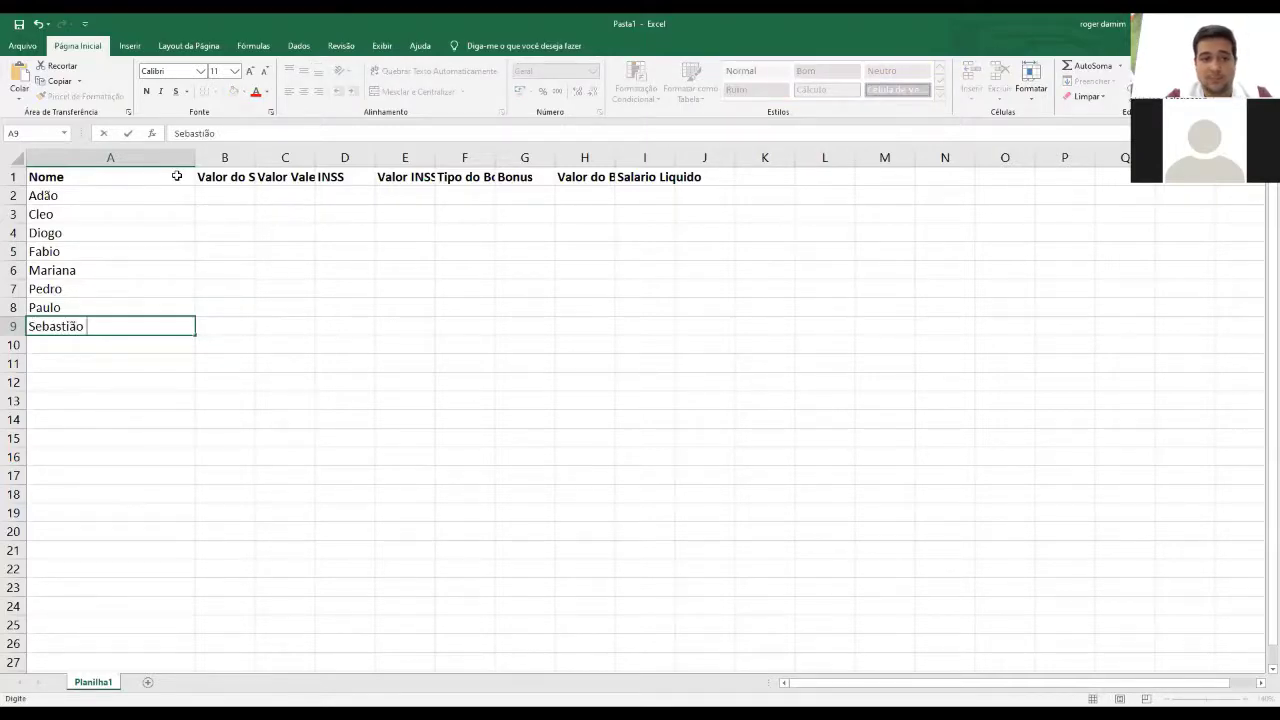
key("Return")
type("Vera")
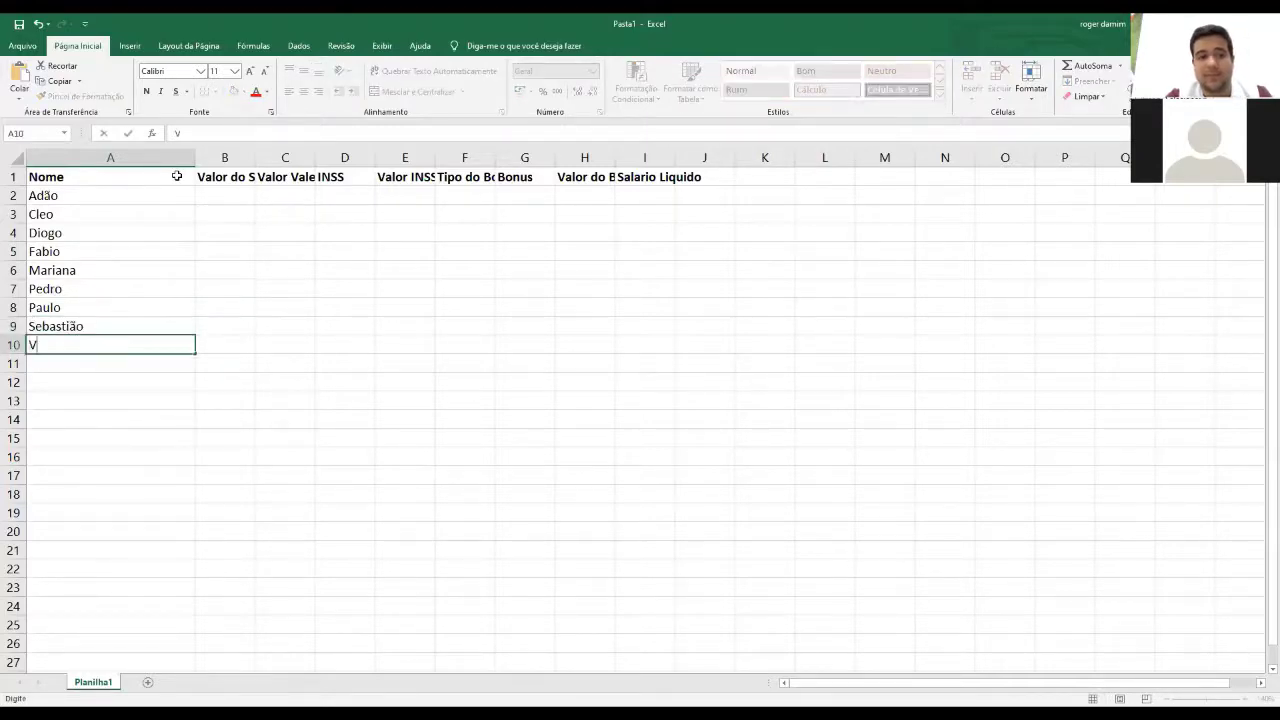
key("Tab")
- Widen column B to about twice its width so the header "Valor do Salario" fits
key("Up")
key("Up")
key("Up")
key("Up")
key("Up")
key("Up")
key("Up")
key("Up")
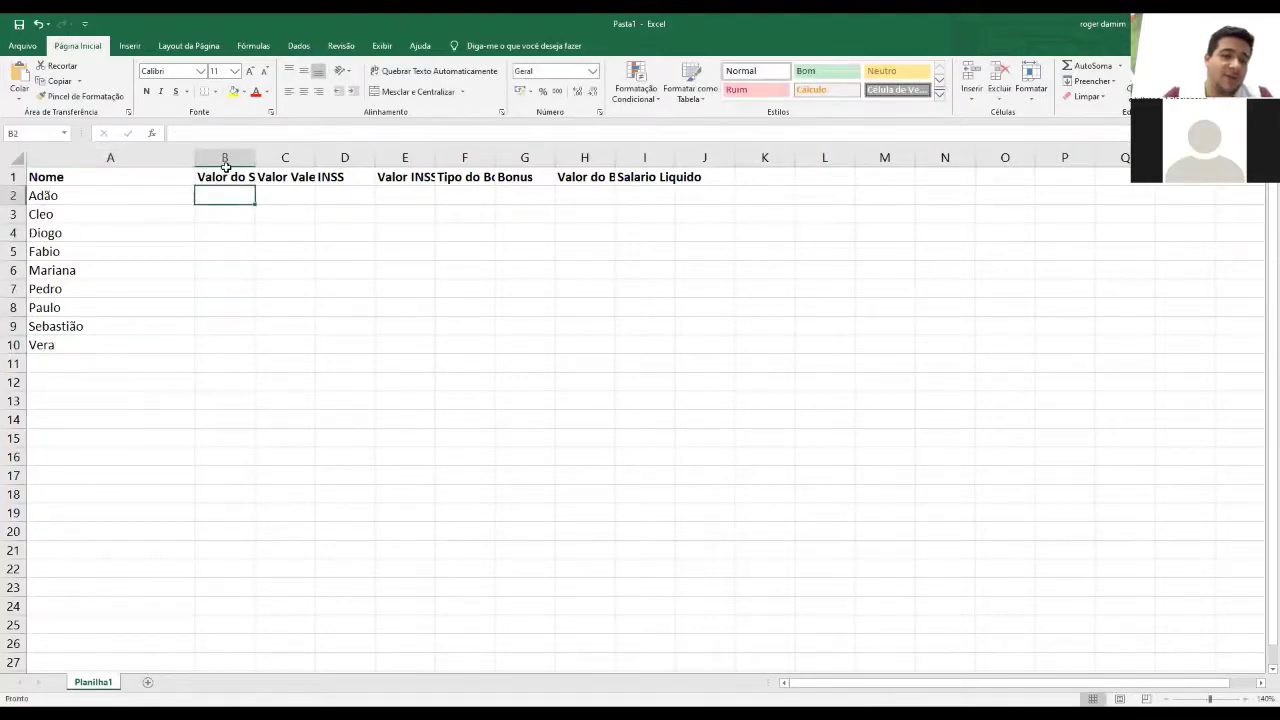
left_click_drag(255, 157, 320, 157)
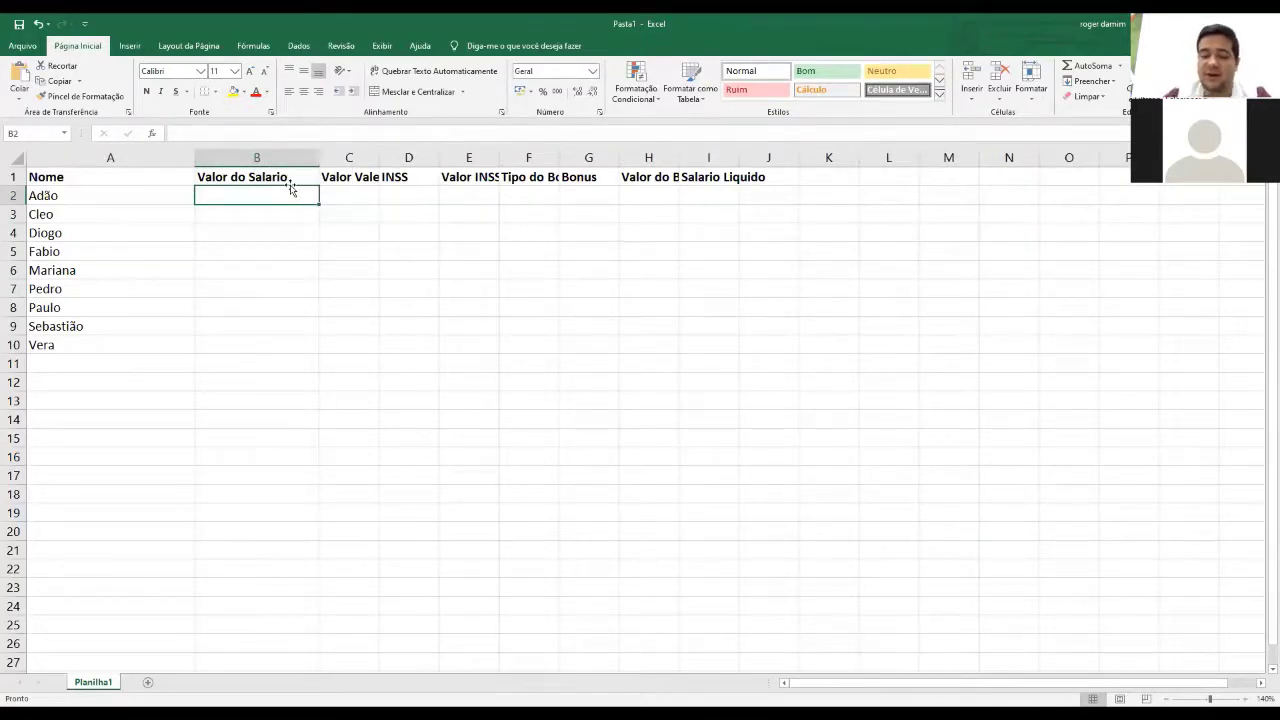
- Enter the salaries 1850, 1910, 1759 and 1960 in B2:B5 under Valor do Salario
type("1850")
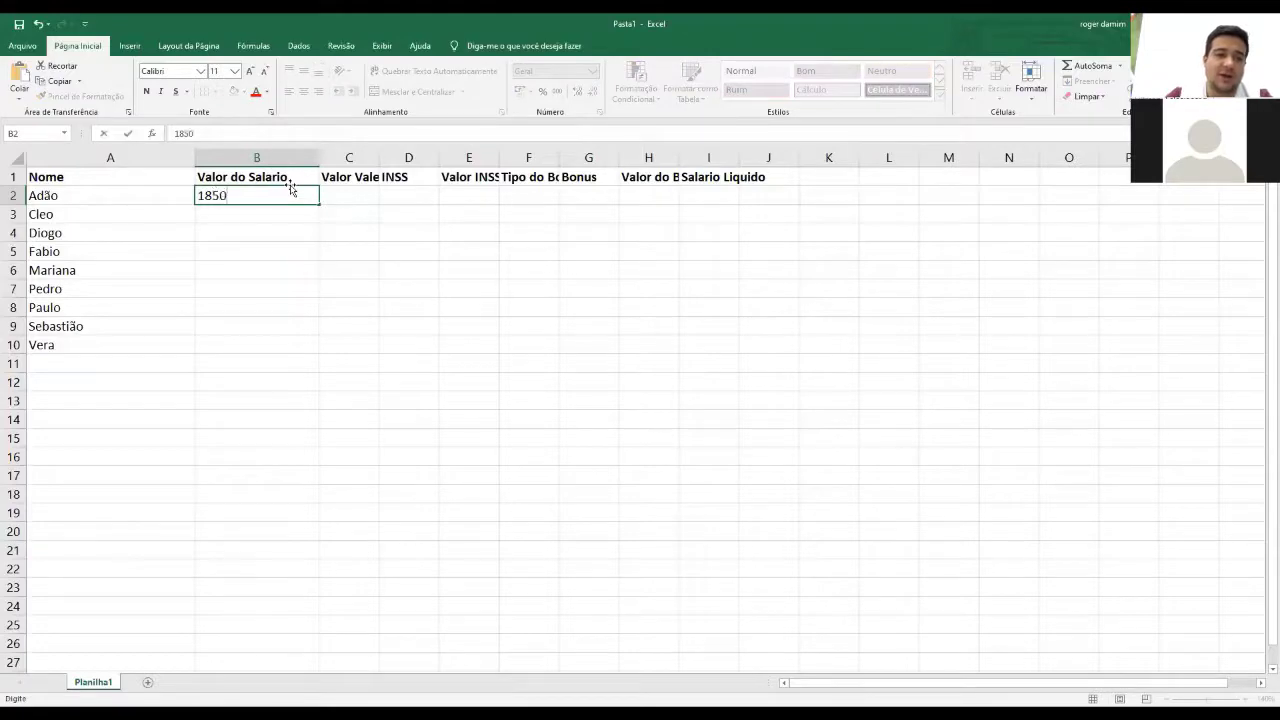
key("Return")
type("1910")
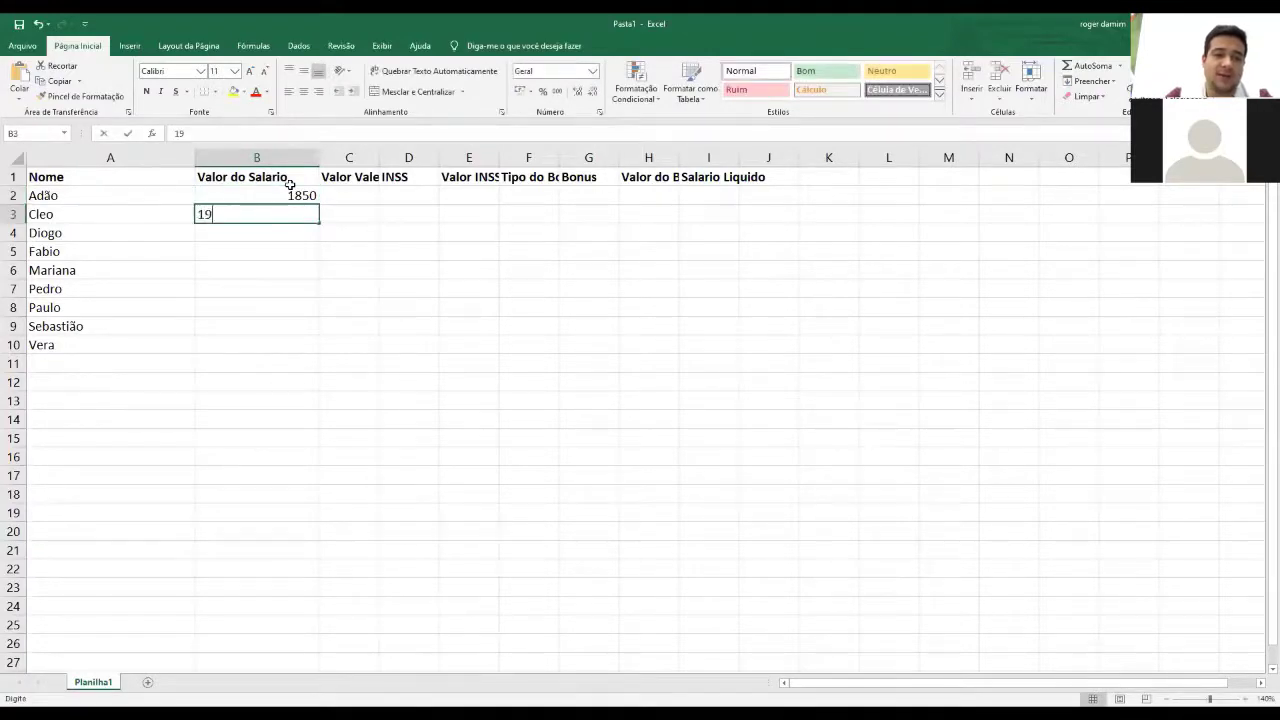
key("Return")
type("1759")
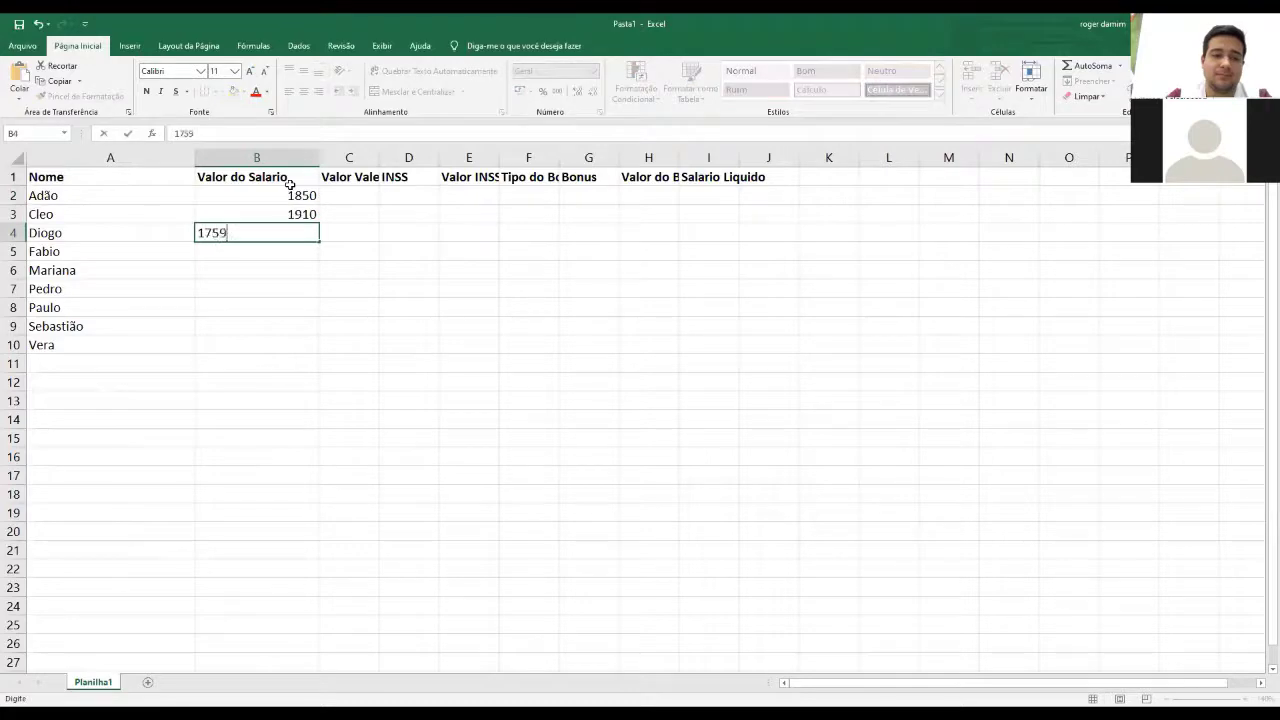
key("Return")
type("1")
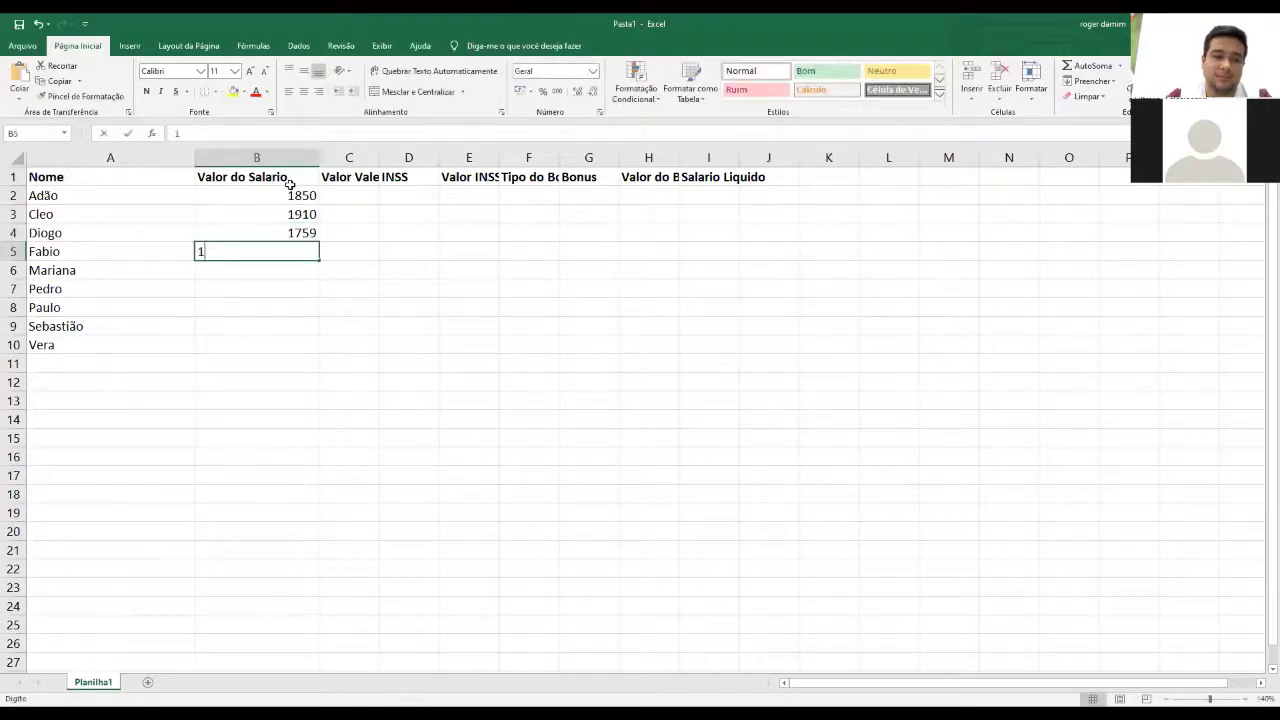
type("960")
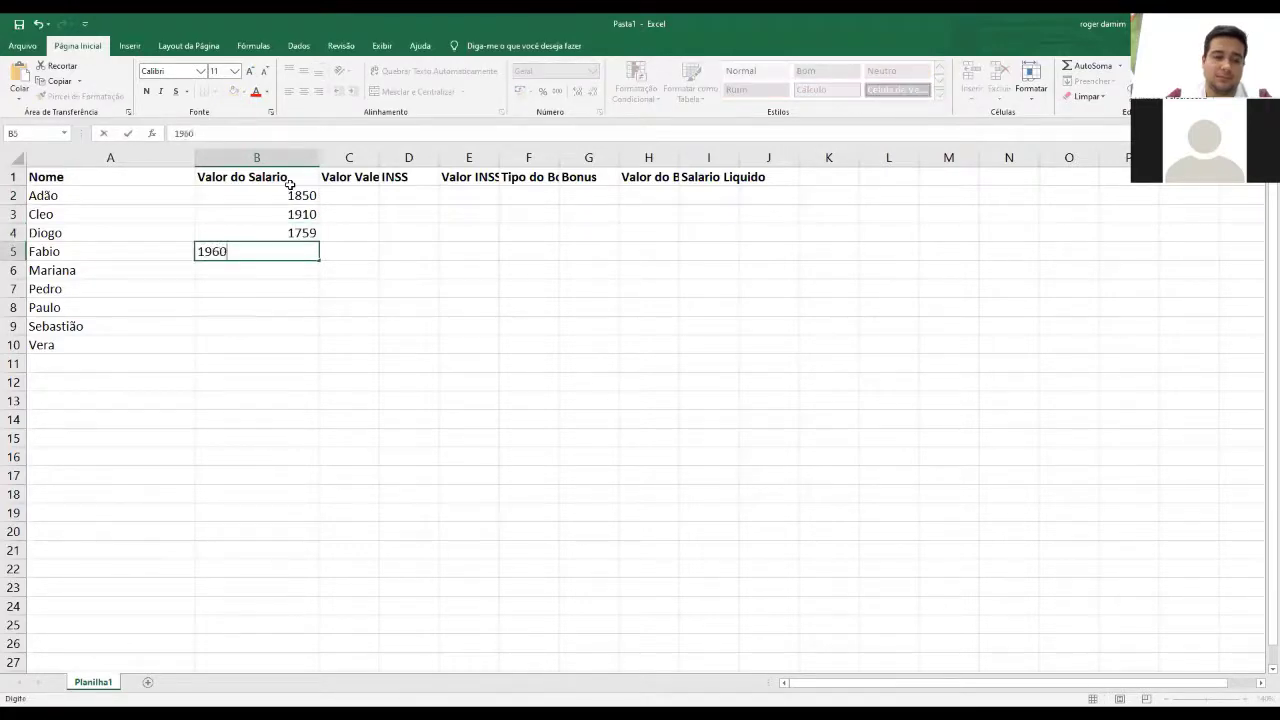
key("Return")
- Enter the salaries 2105, 2040, 2400, 1980 and 2005 in B6:B10
type("2105")
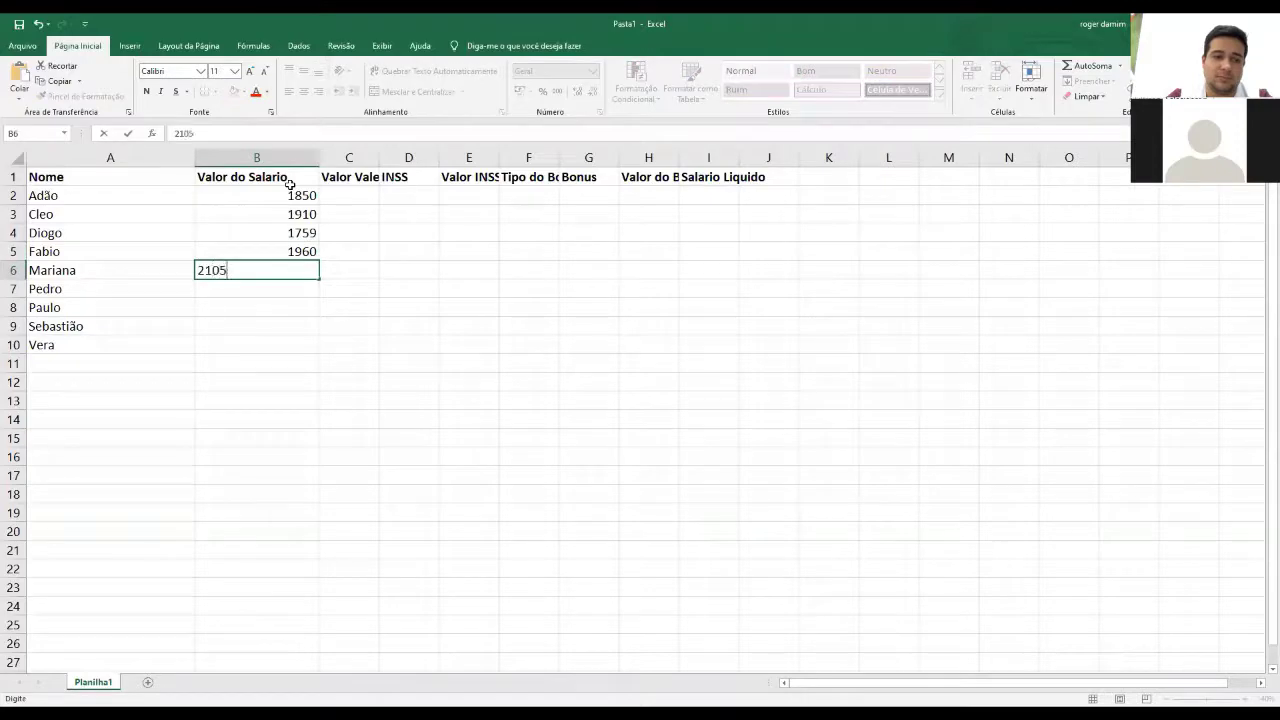
key("Return")
type("2040")
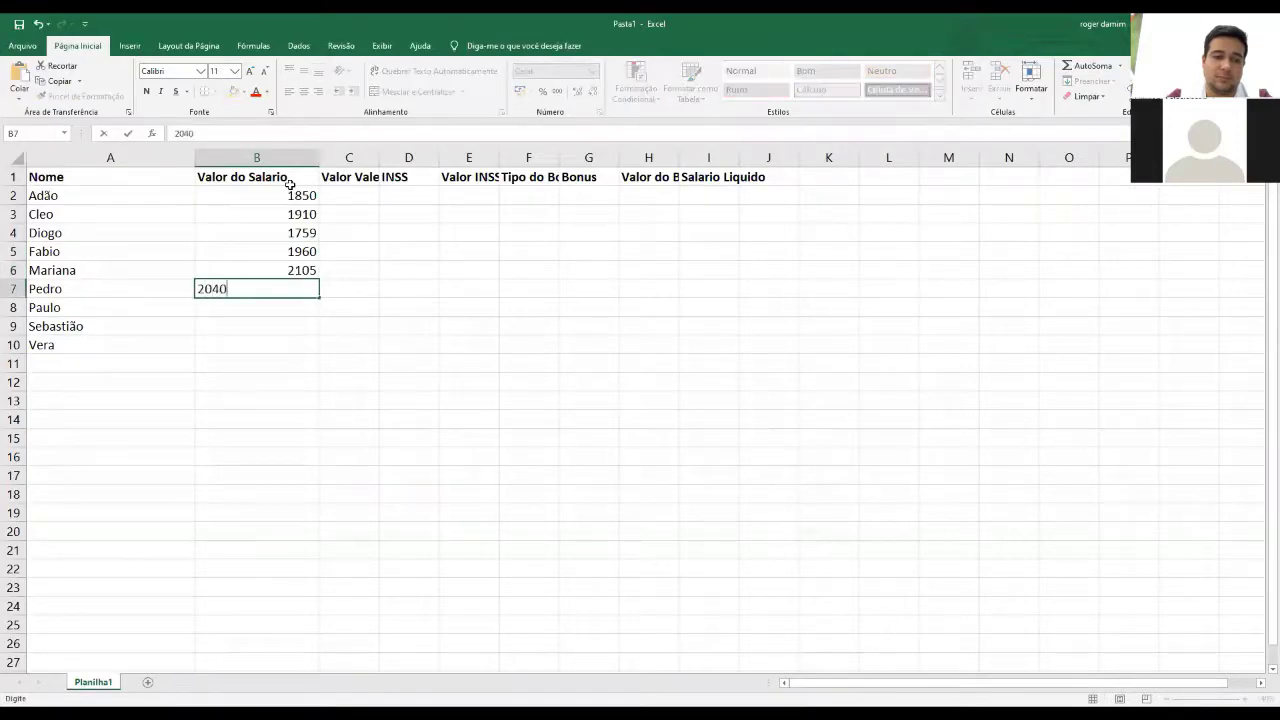
key("Return")
type("2400")
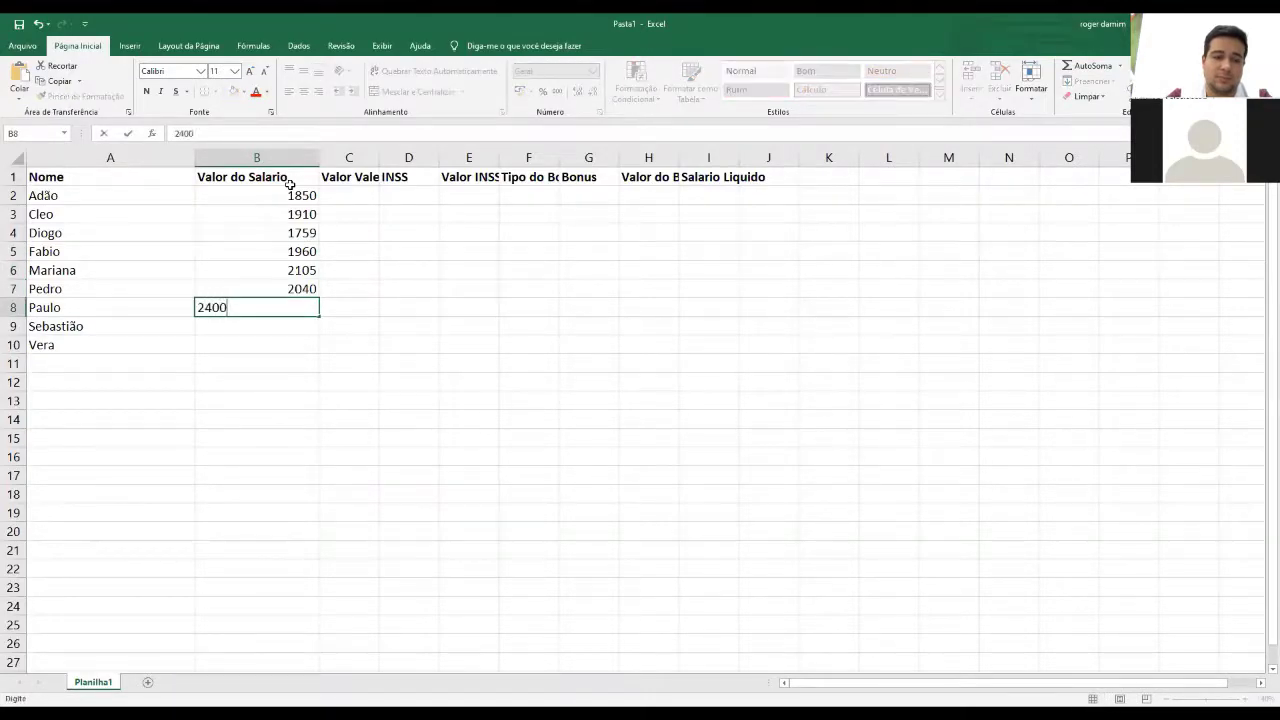
key("Return")
type("1980")
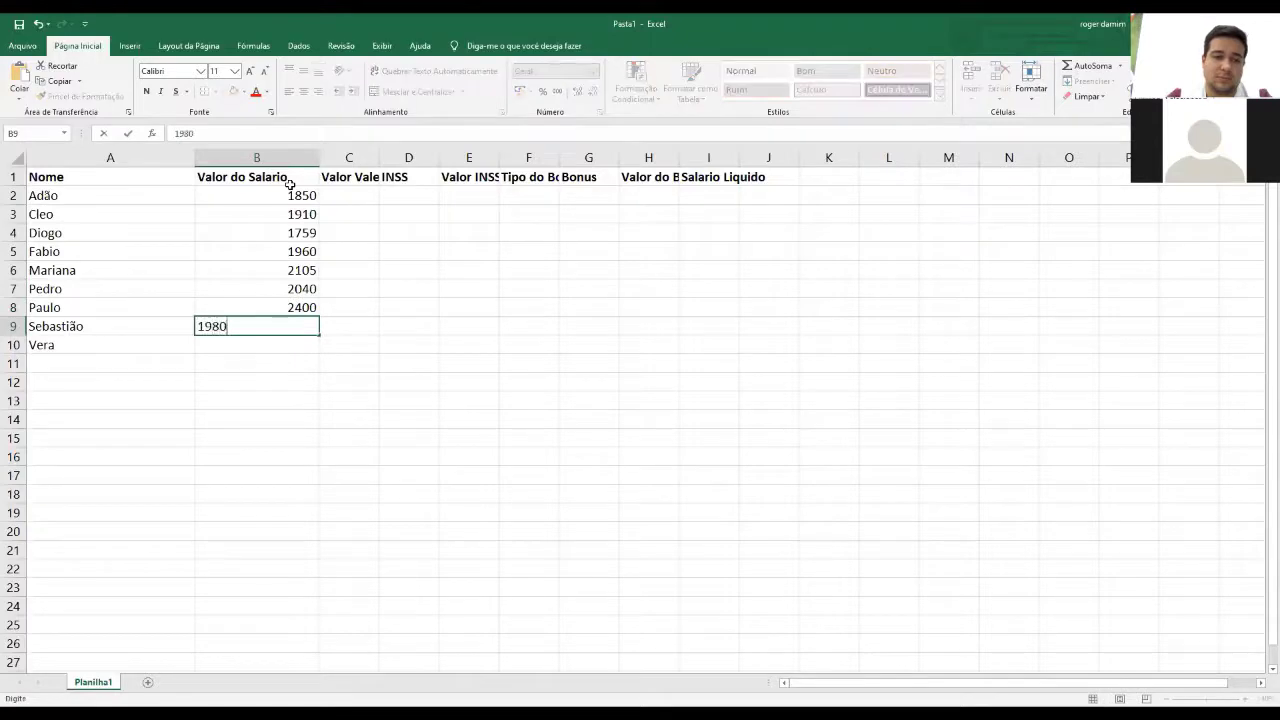
key("Return")
type("2005")
key("Return")
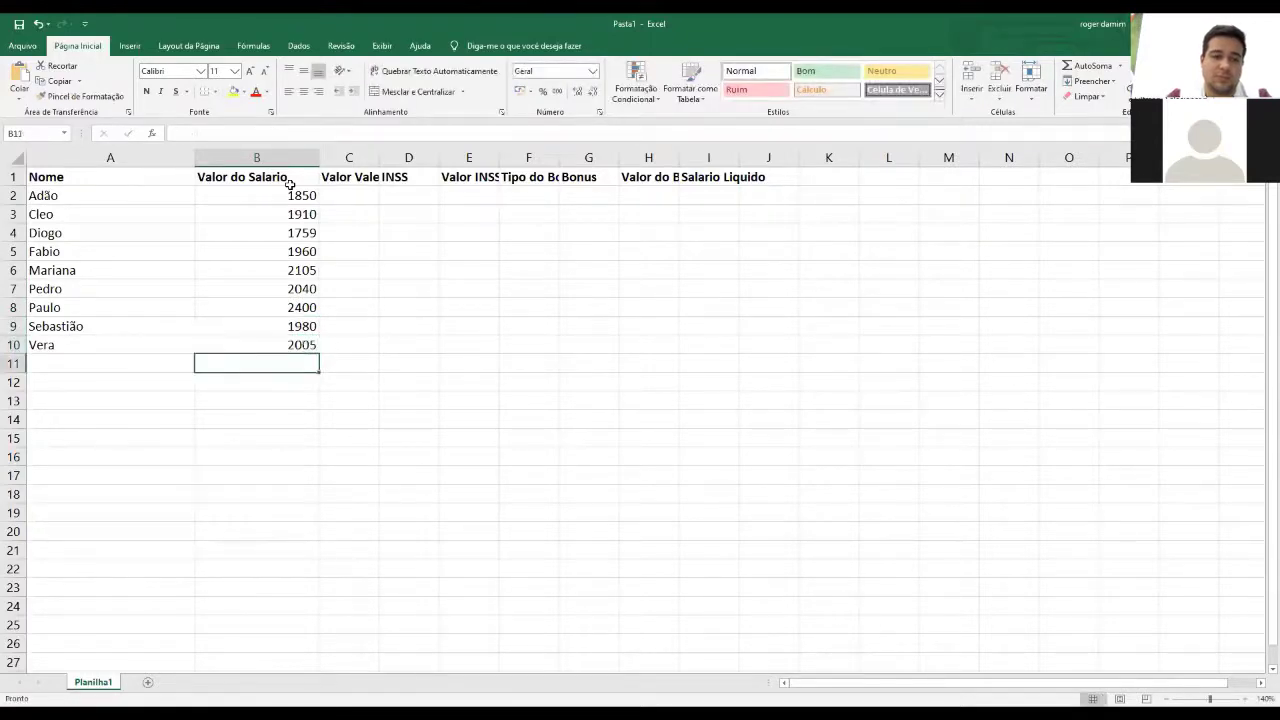
- Apply the accounting number format in R$ to the salaries in B2:B10
key("Up")
key("shift+Up")
key("shift+Up")
key("shift+Up")
key("shift+Up")
key("shift+Up")
key("shift+Up")
key("shift+Up")
key("shift+Up")
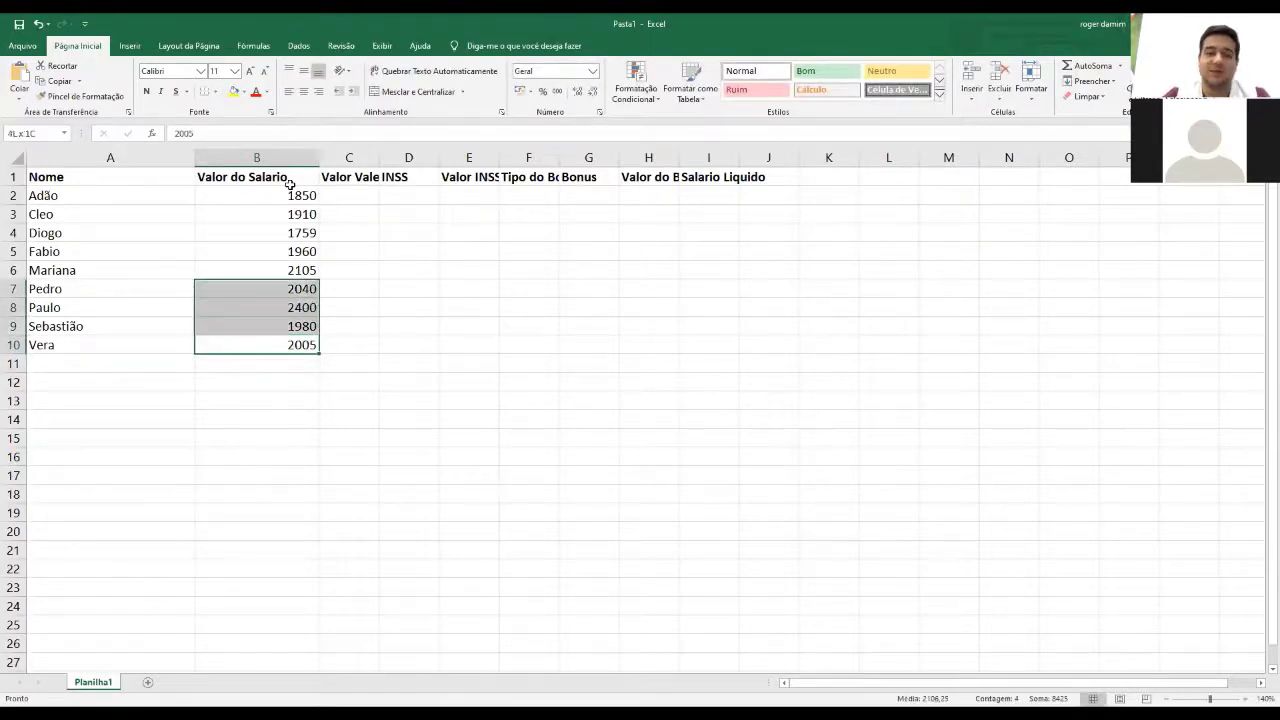
left_click(521, 91)
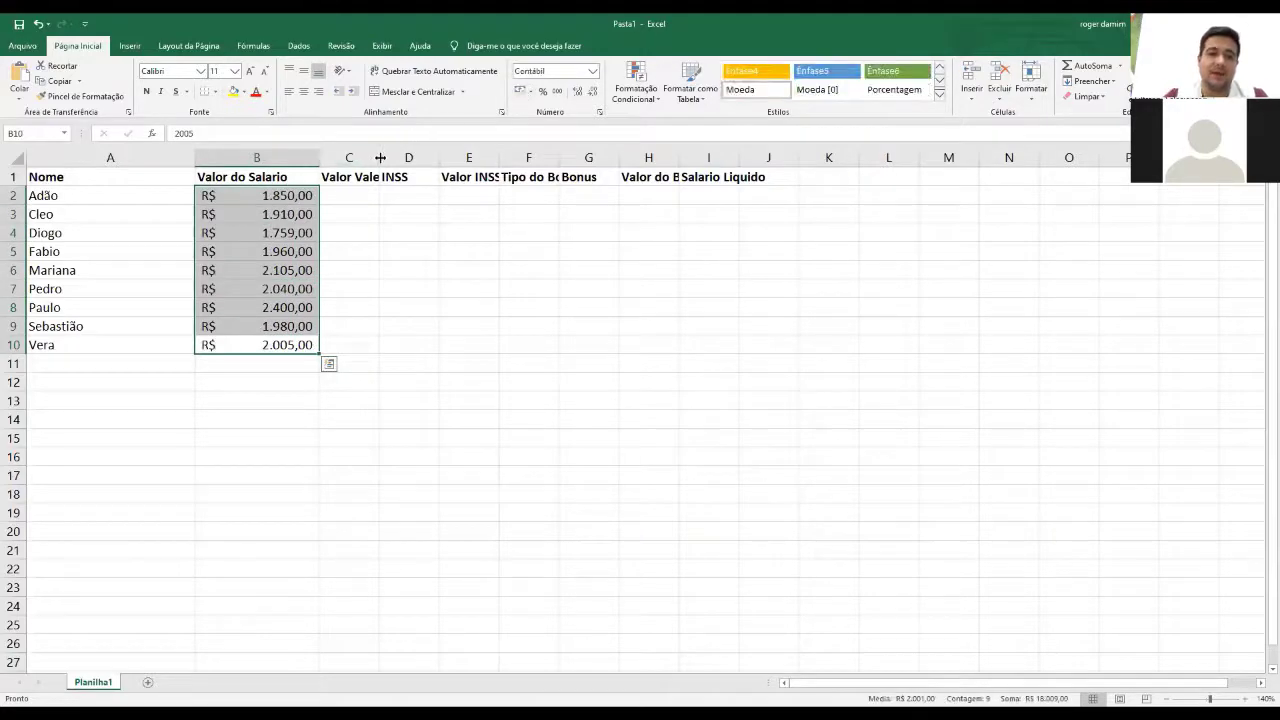
- Widen column C to fit the header "Valor Vale" and narrow column A by about a quarter
left_click_drag(380, 157, 424, 157)
left_click(371, 193)
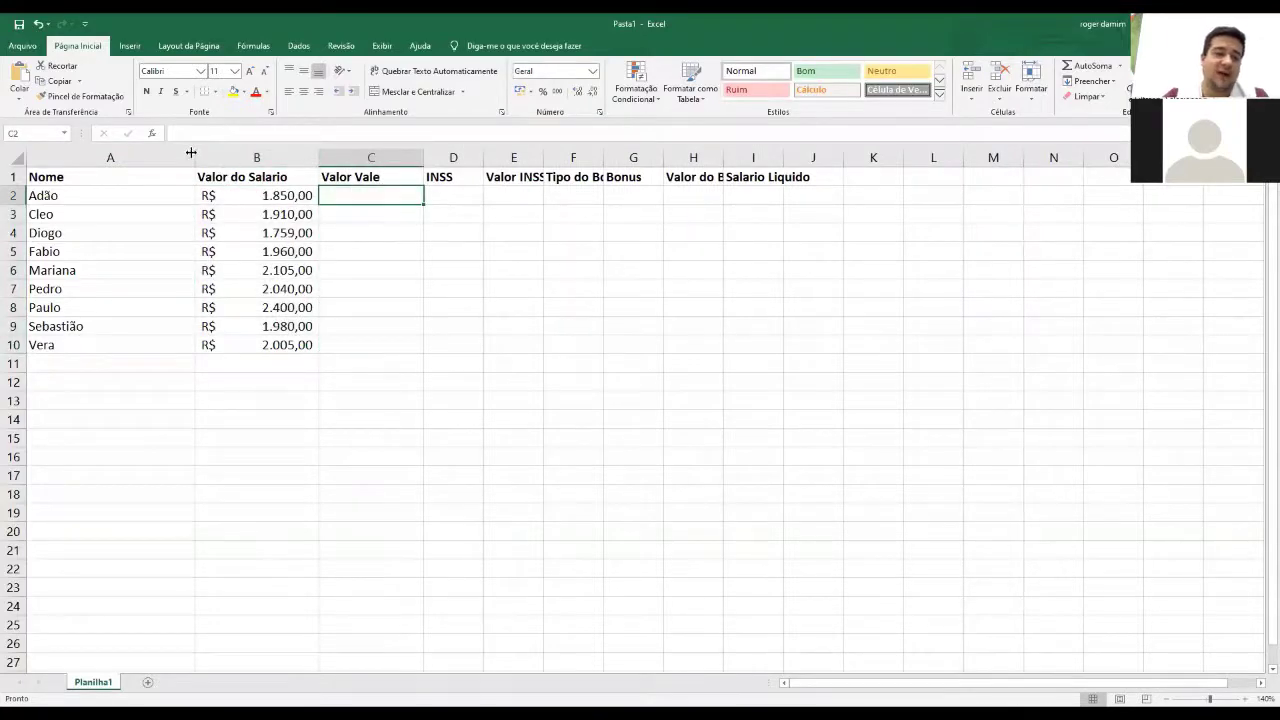
left_click_drag(191, 152, 150, 157)
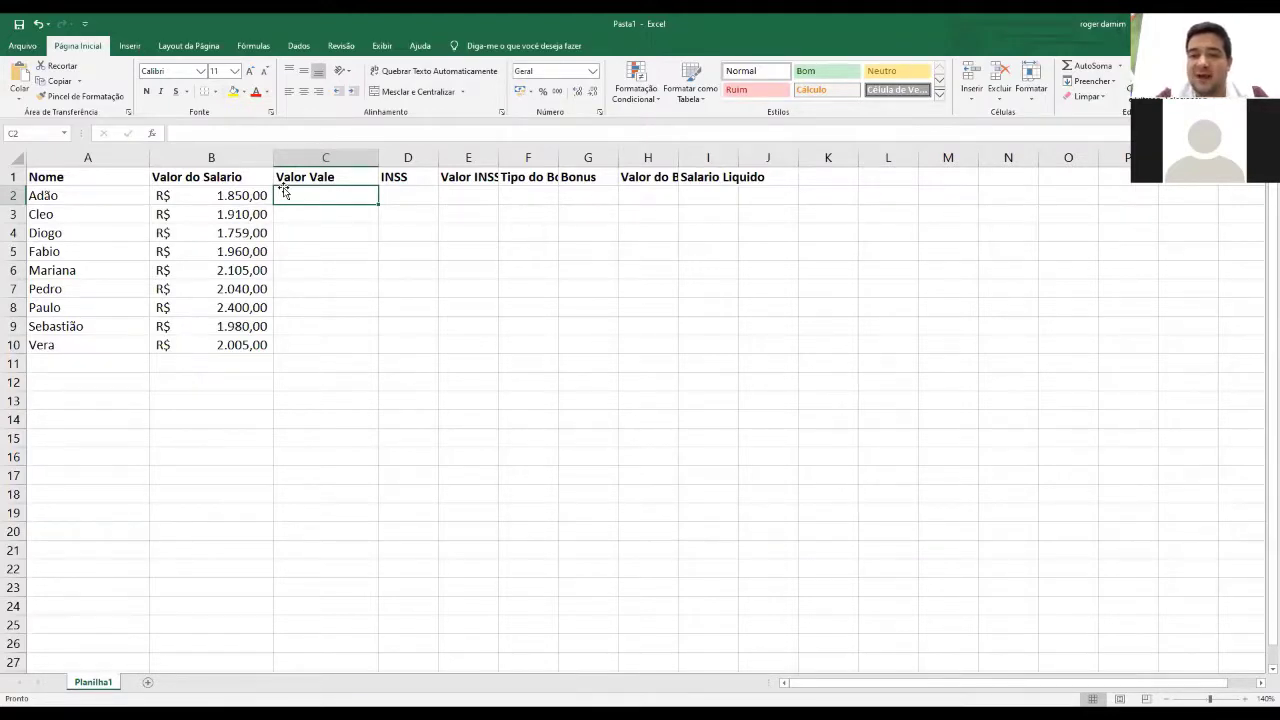
- Calculate Valor Vale with the formula =(B2/100)*20 in C2 and fill it down through C10
left_click(232, 195)
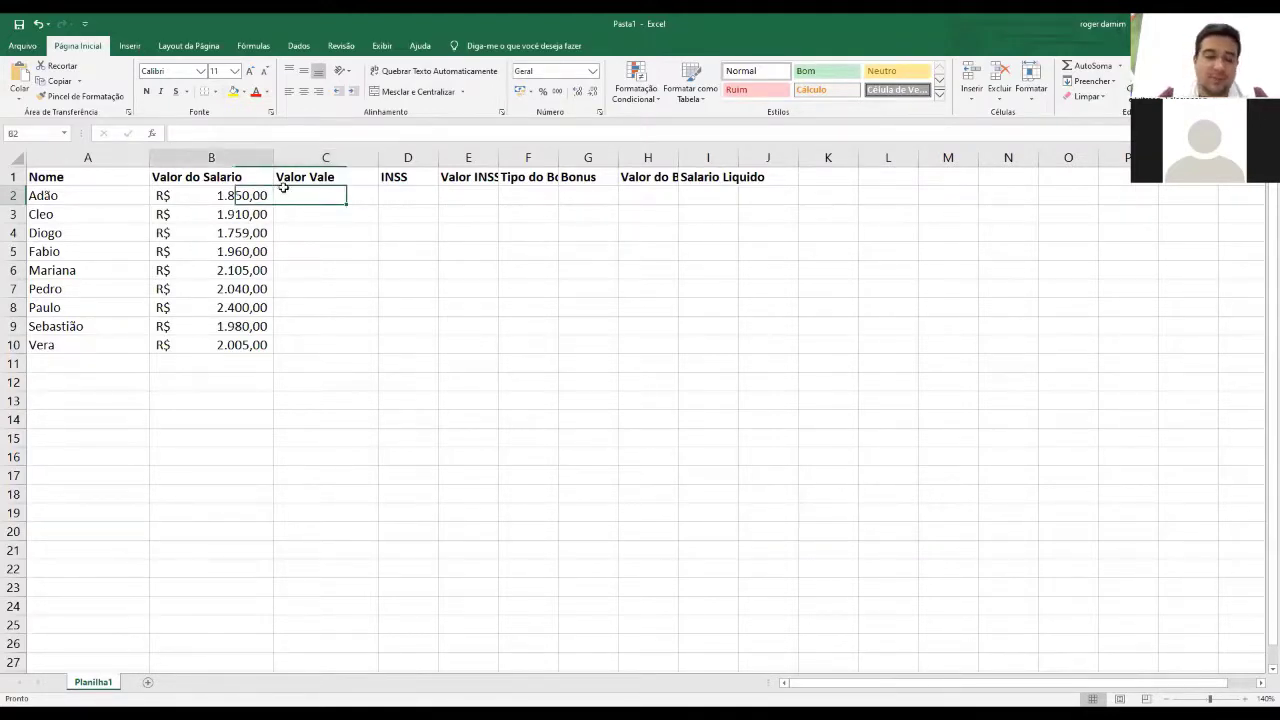
left_click(285, 192)
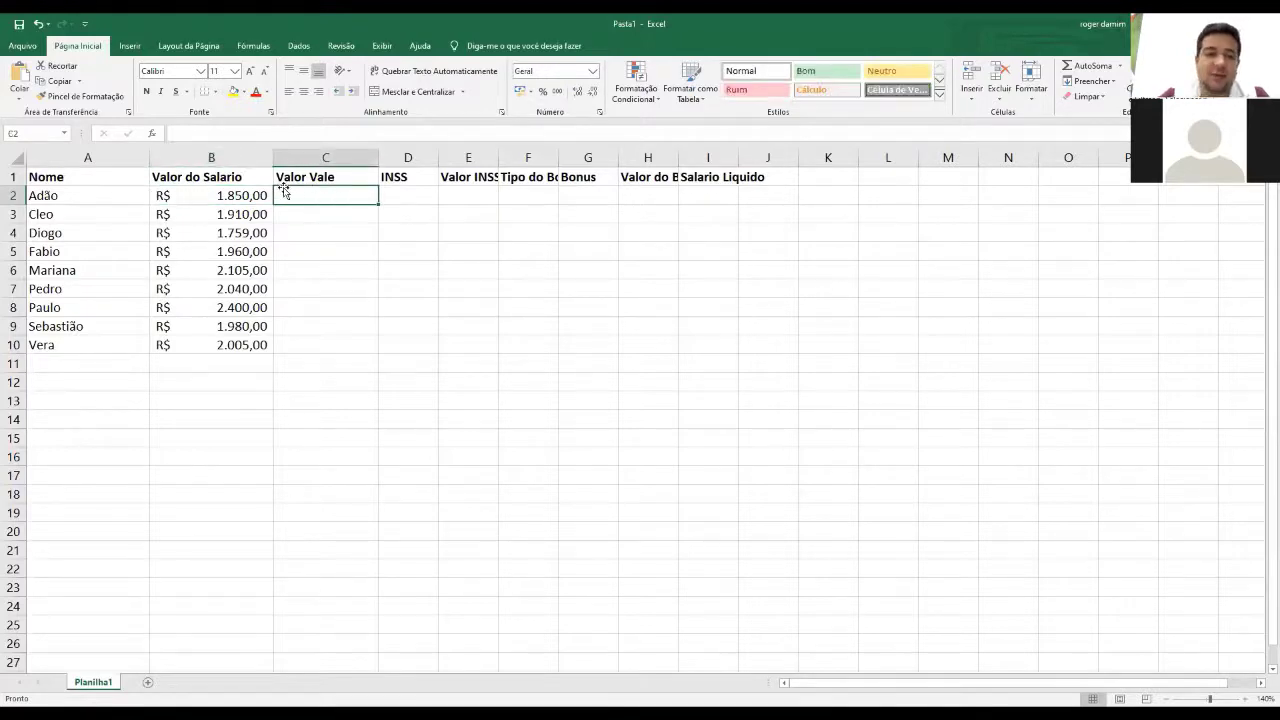
type("=")
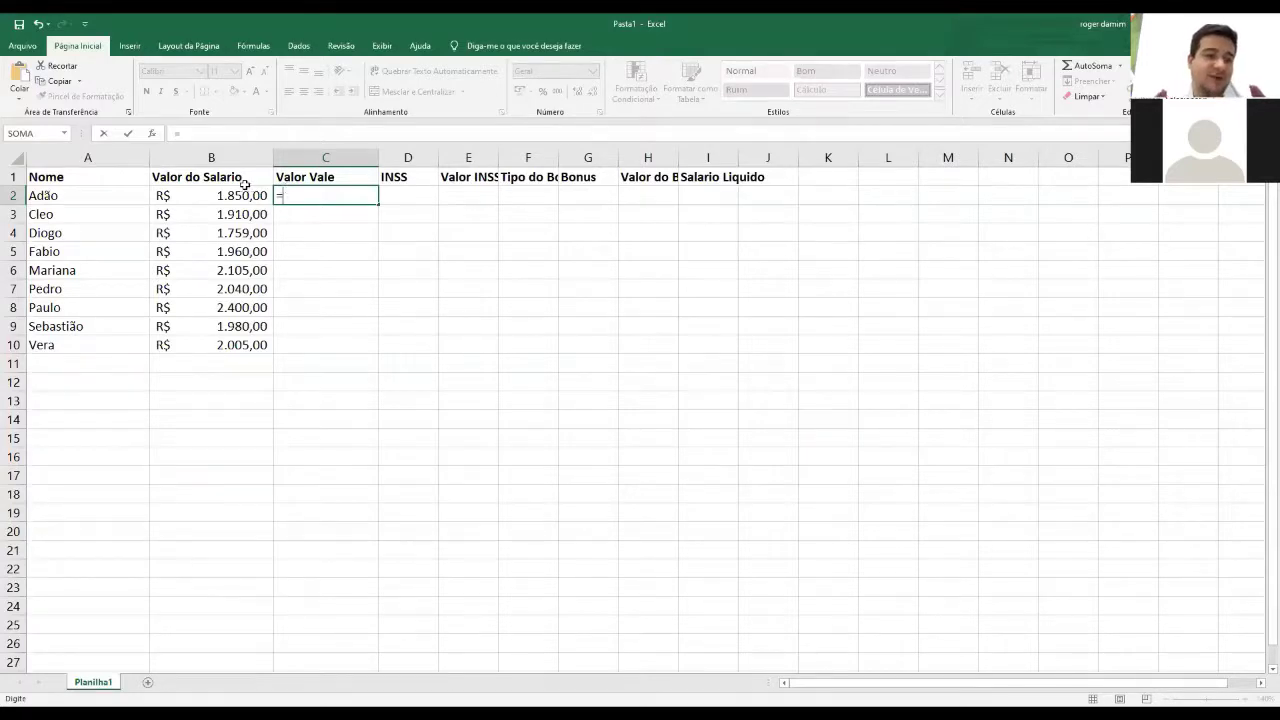
type("(")
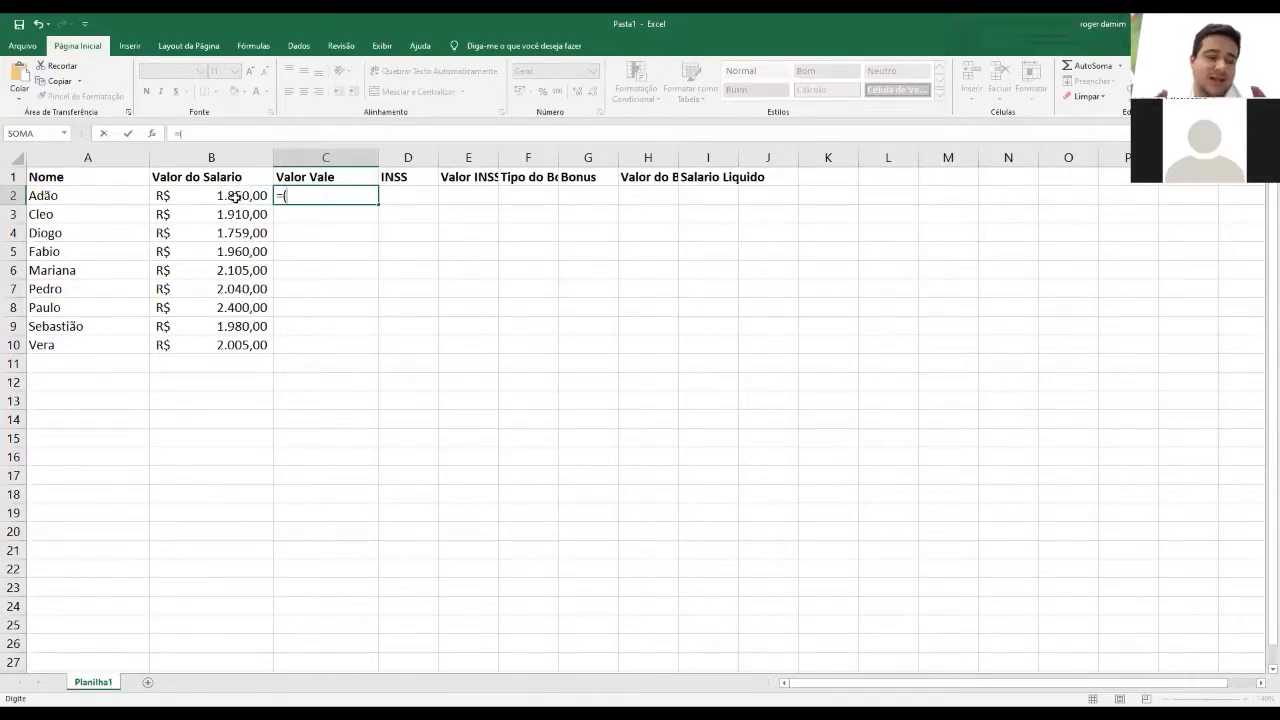
left_click(232, 195)
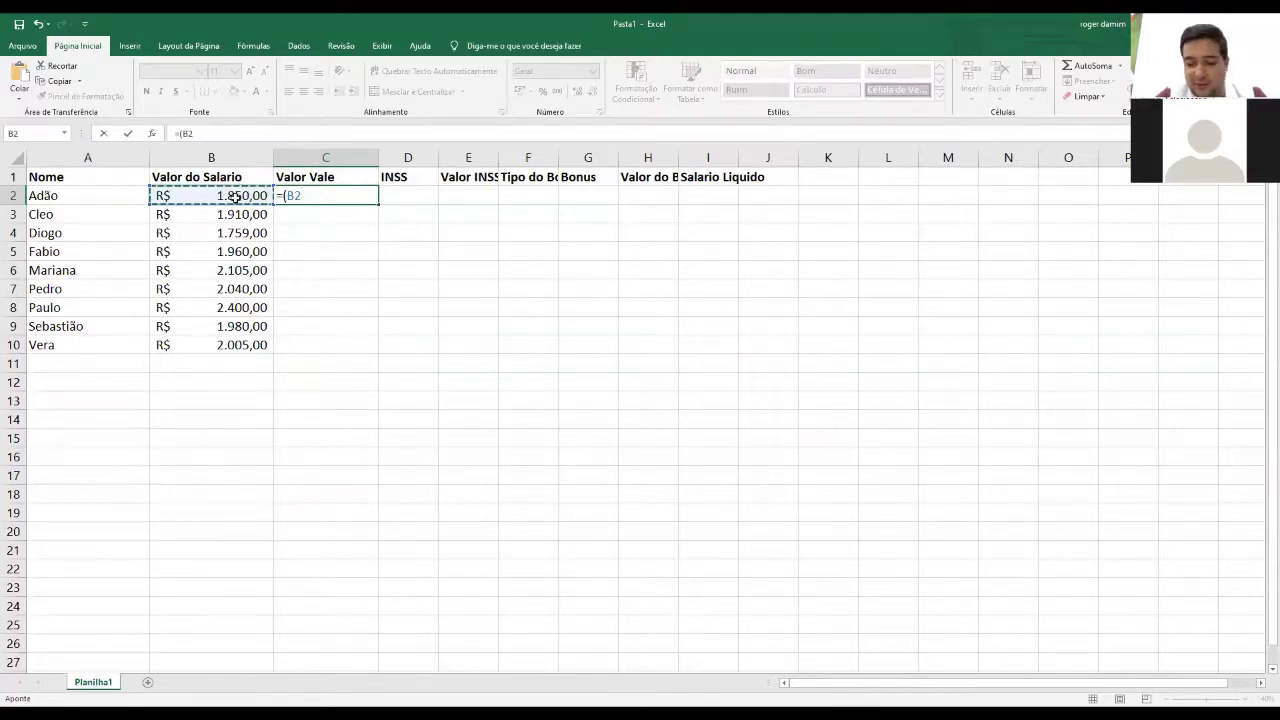
type("/")
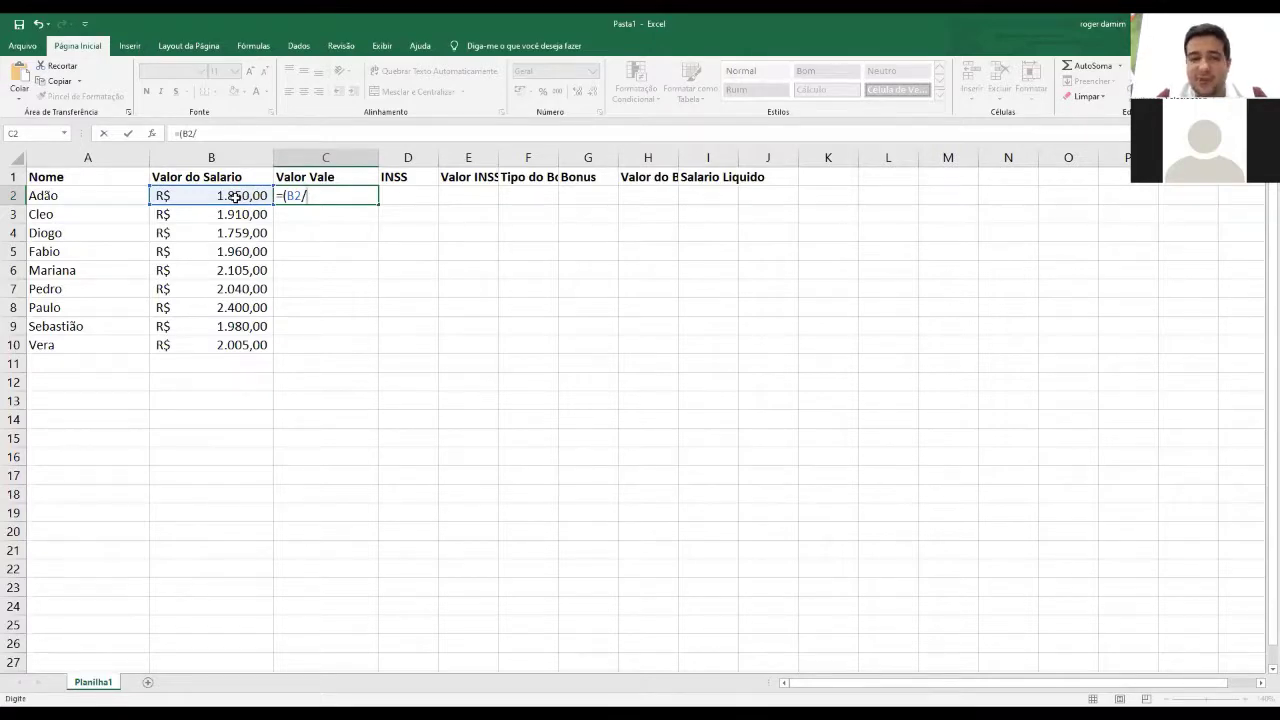
type("100")
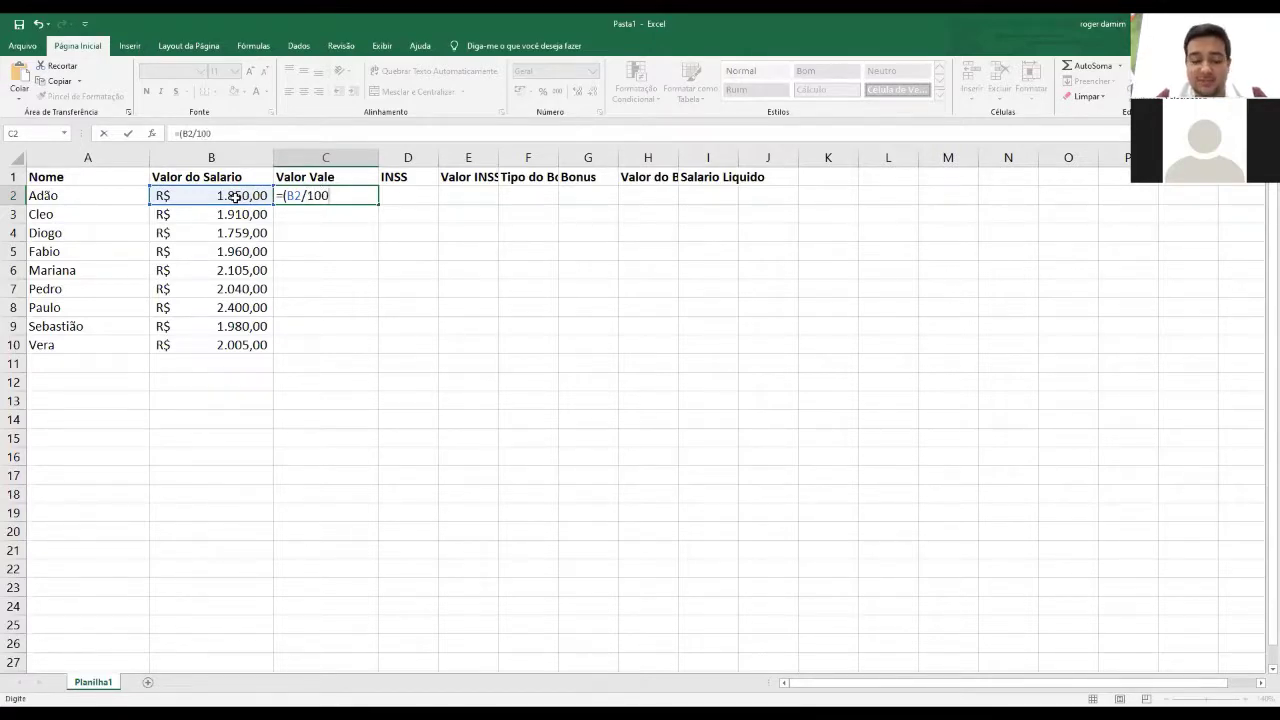
type(")")
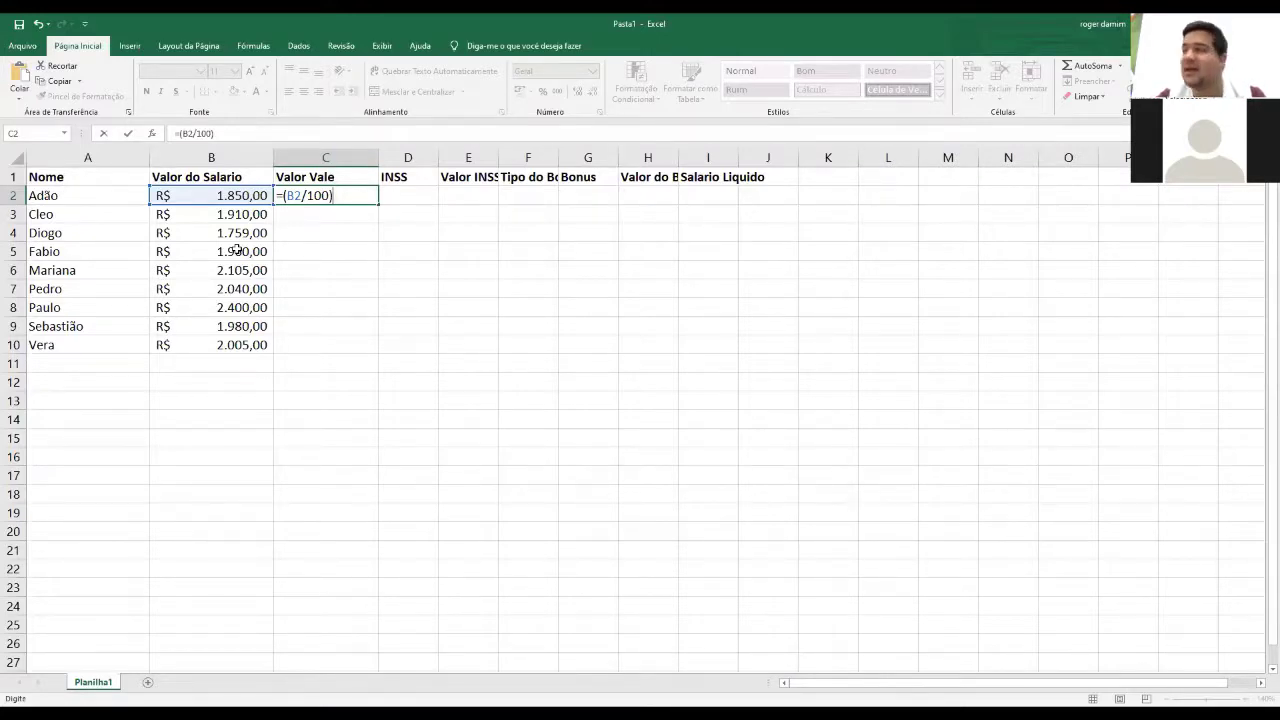
type("*")
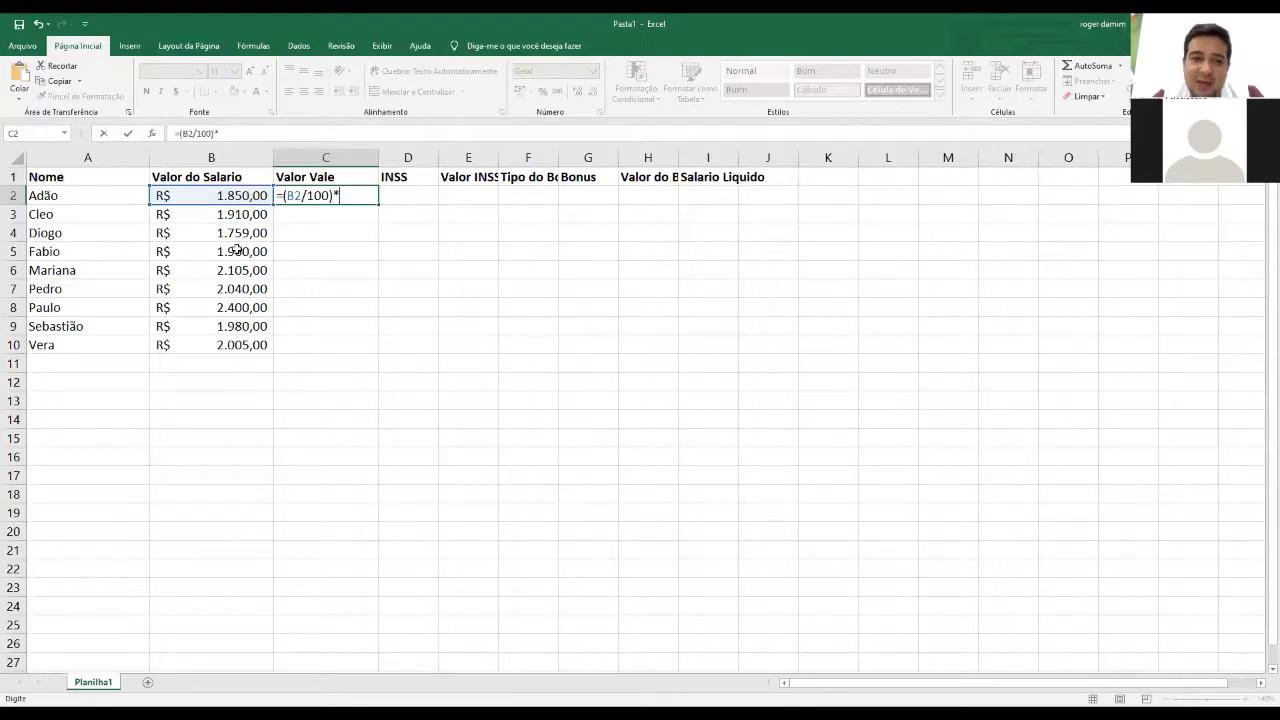
type("20")
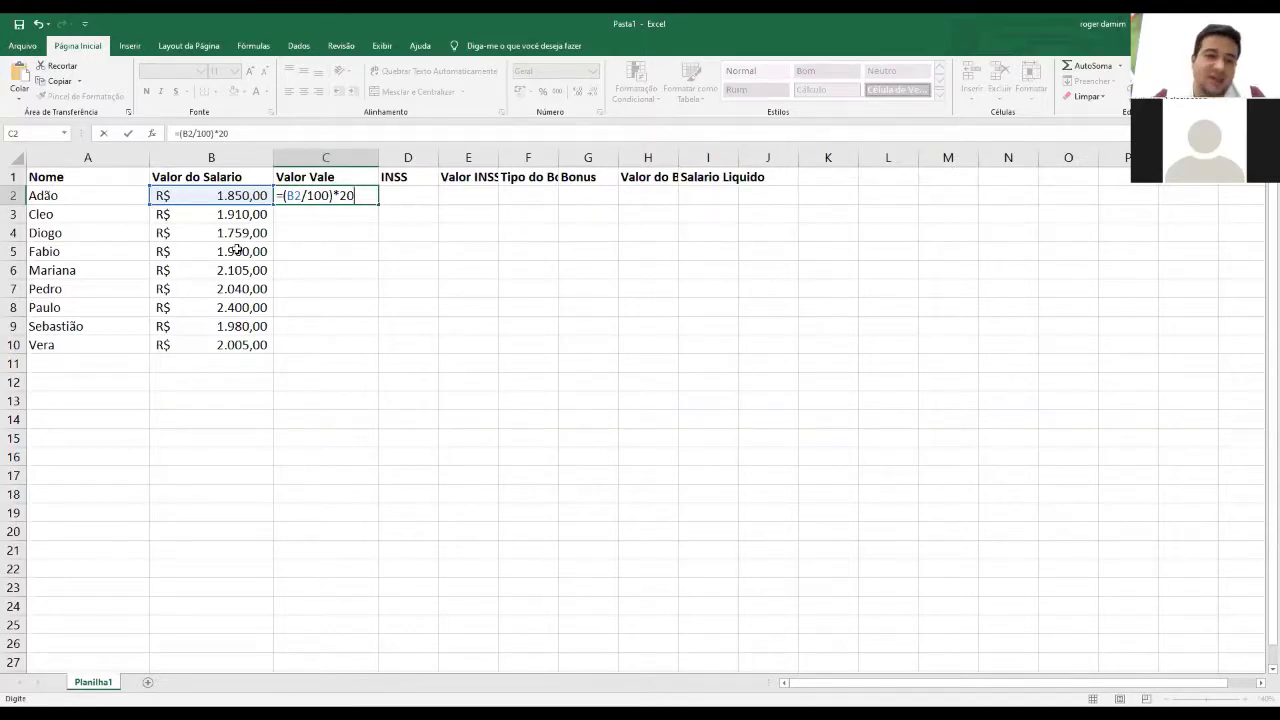
key("Return")
key("Up")
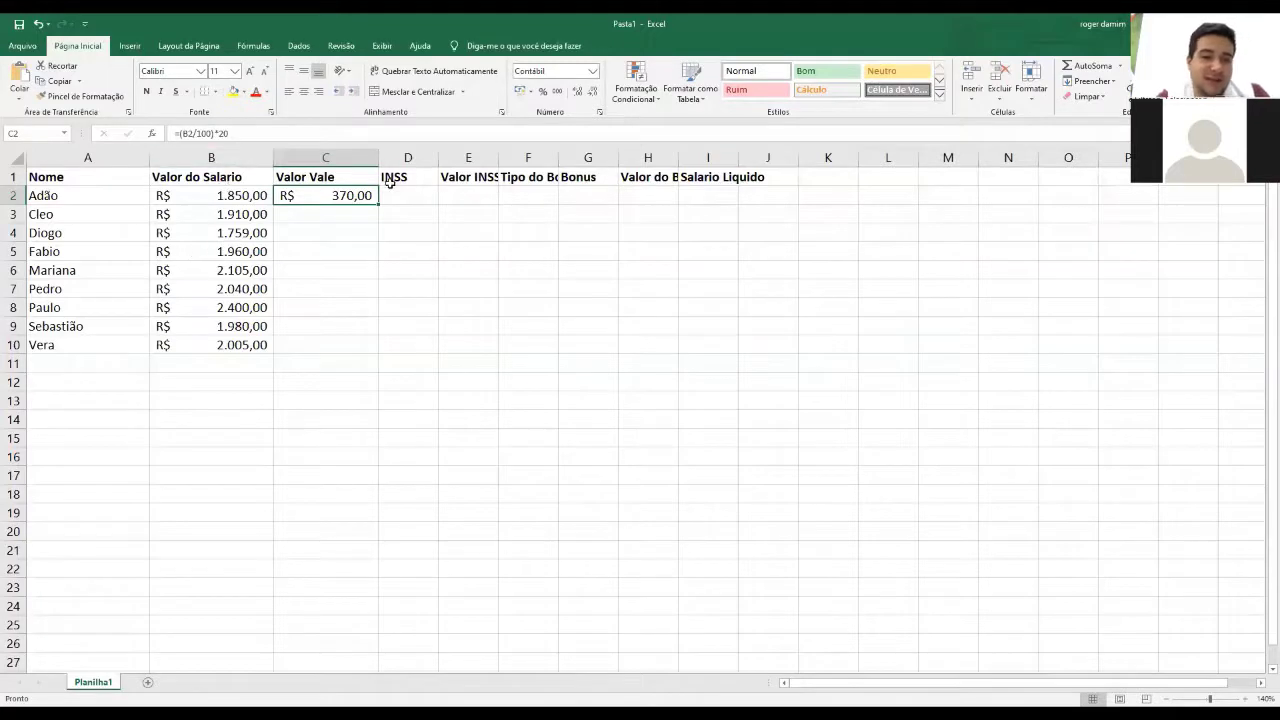
left_click_drag(379, 206, 362, 345)
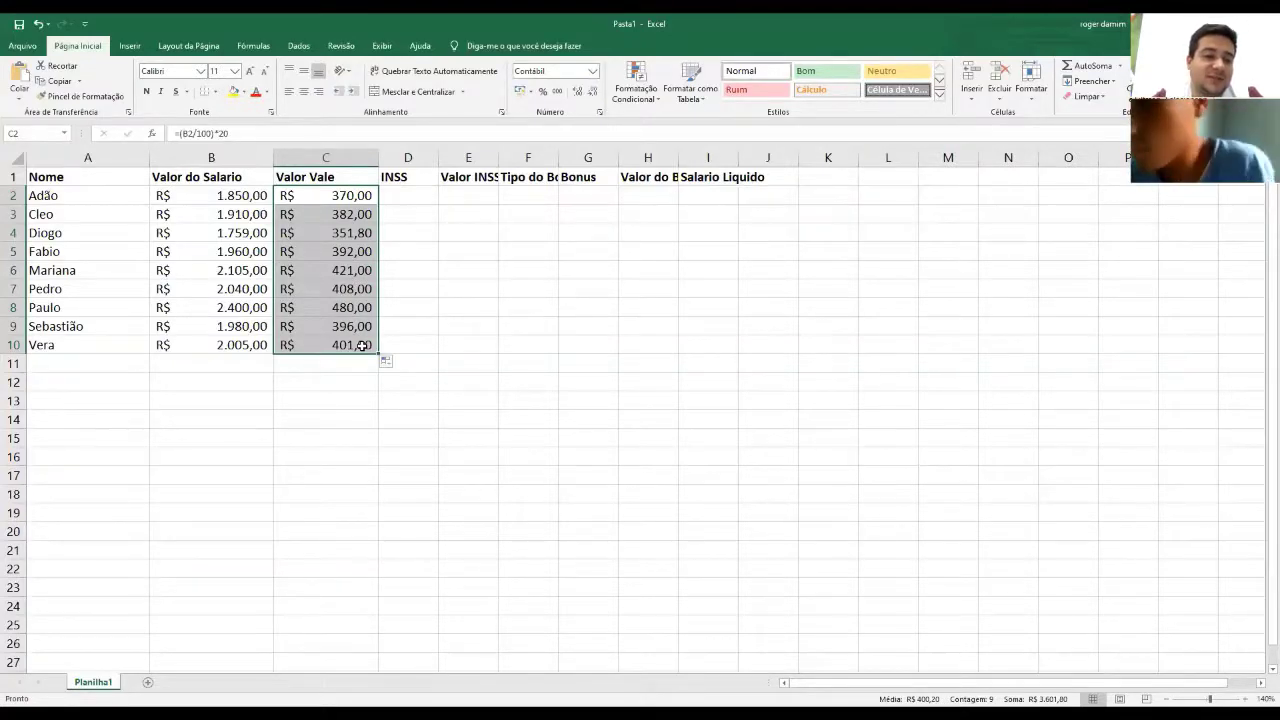
- Enter the INSS percentages 8, 8, 7 and 8 in D2:D5
left_click(423, 194)
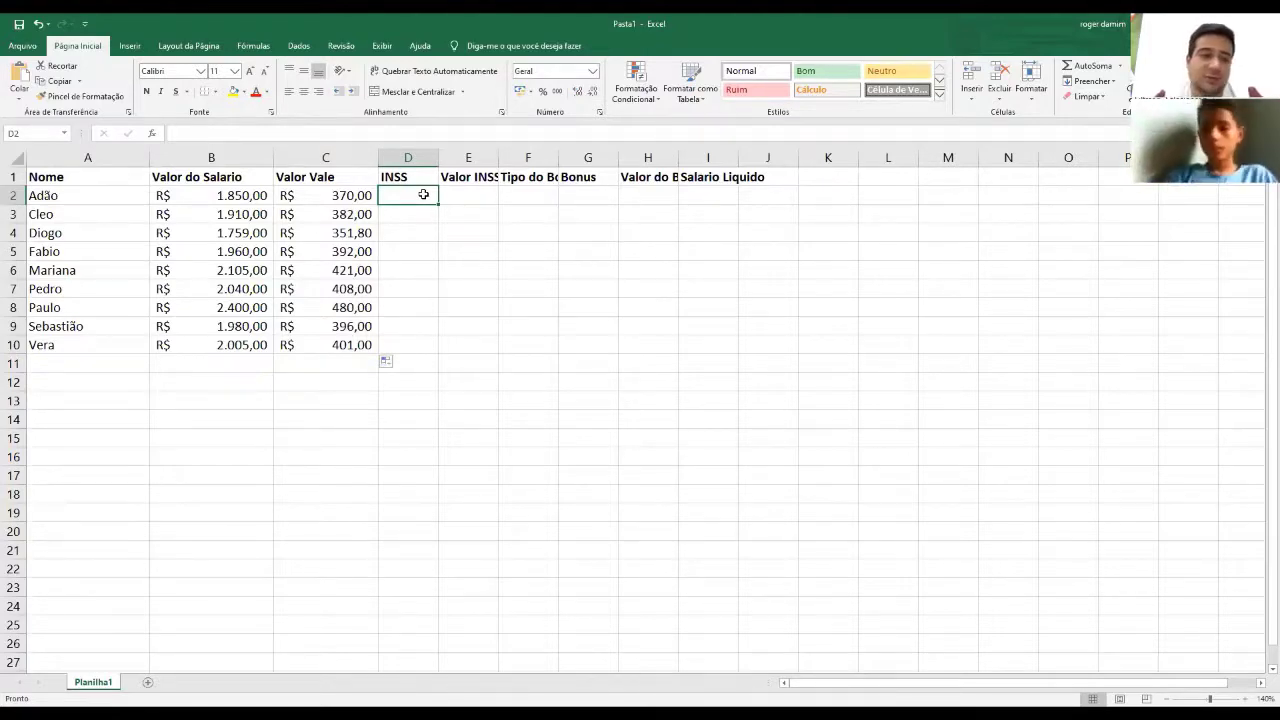
type("8")
key("Return")
type("8")
key("Return")
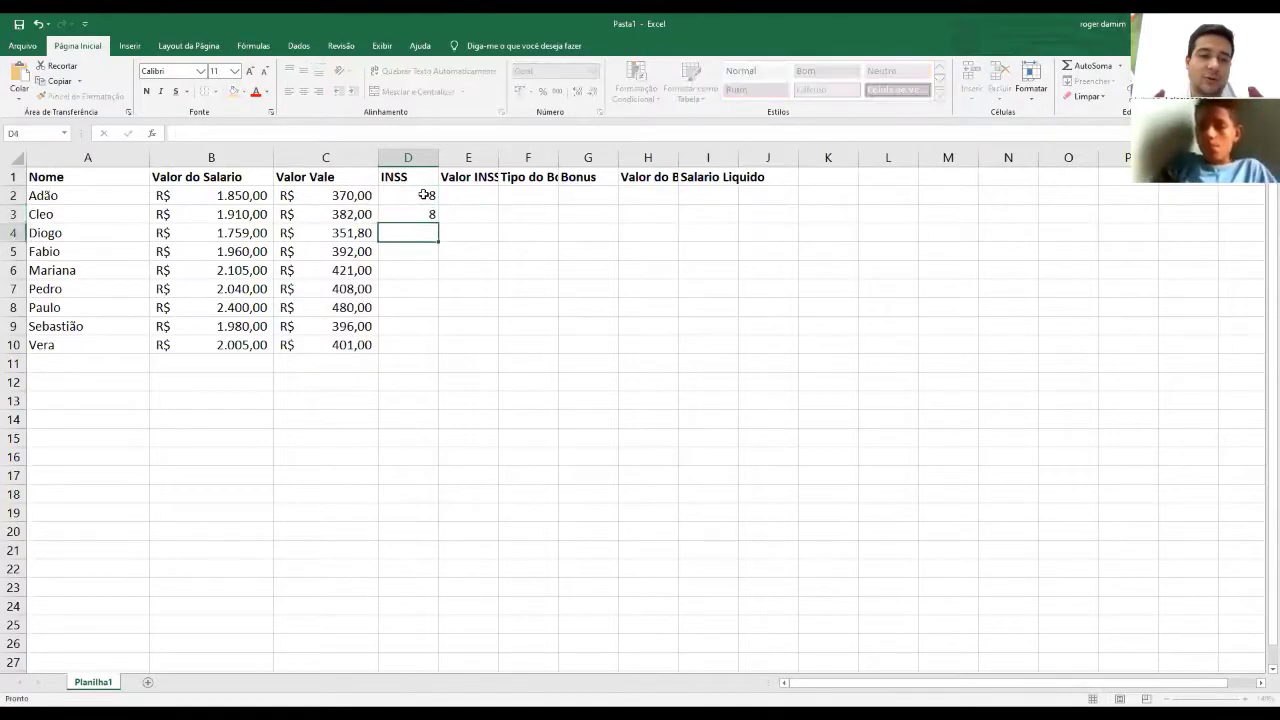
type("7")
key("Return")
type("8")
key("Return")
- Enter the INSS percentages 9, 9, 9, 8 and 9 in D6:D10 and return to the first data row
type("8")
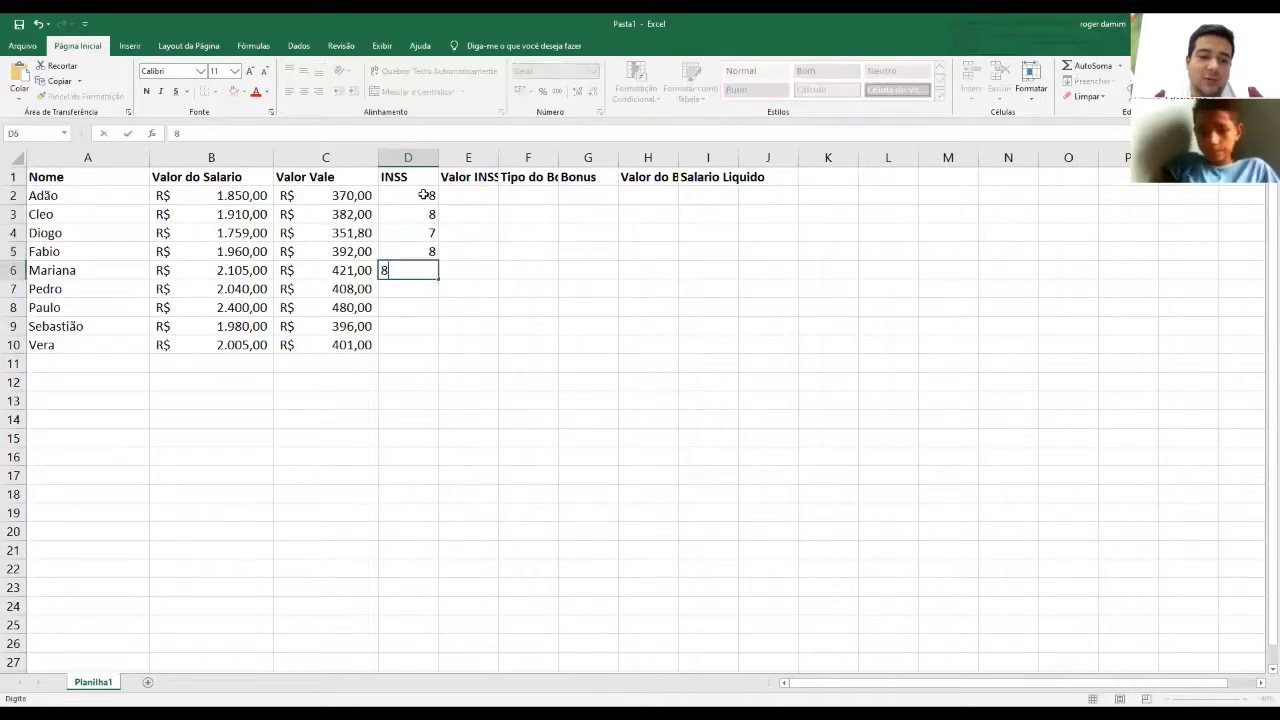
key("BackSpace")
type("9")
key("Return")
type("9")
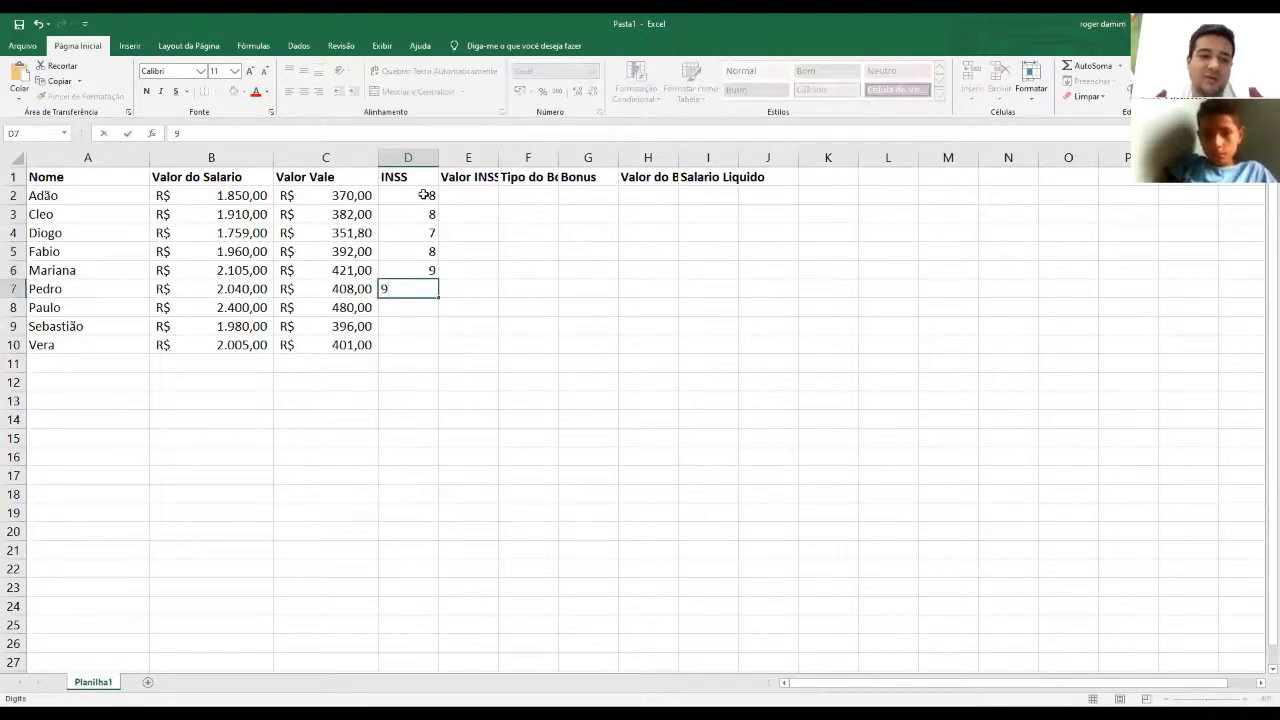
key("Return")
type("9")
key("Return")
type("8")
key("Return")
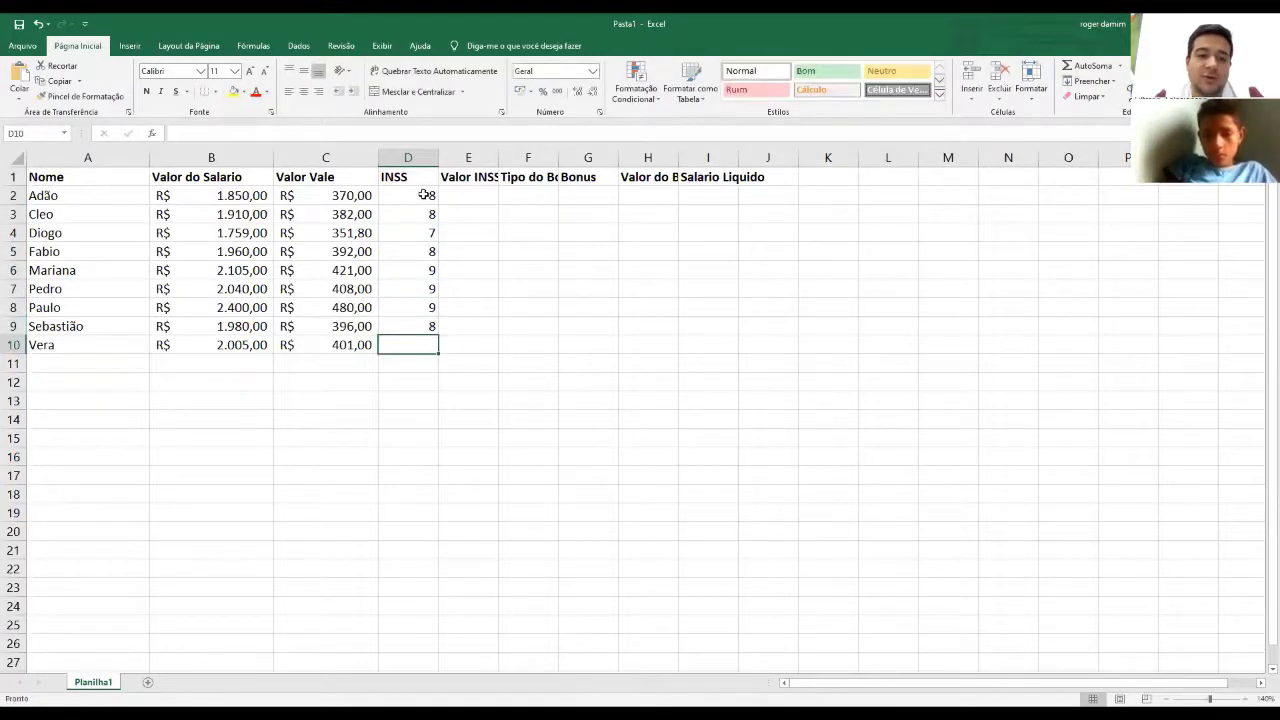
type("9")
key("Return")
key("Up")
key("Up")
key("Up")
key("Up")
key("Up")
key("Up")
key("Up")
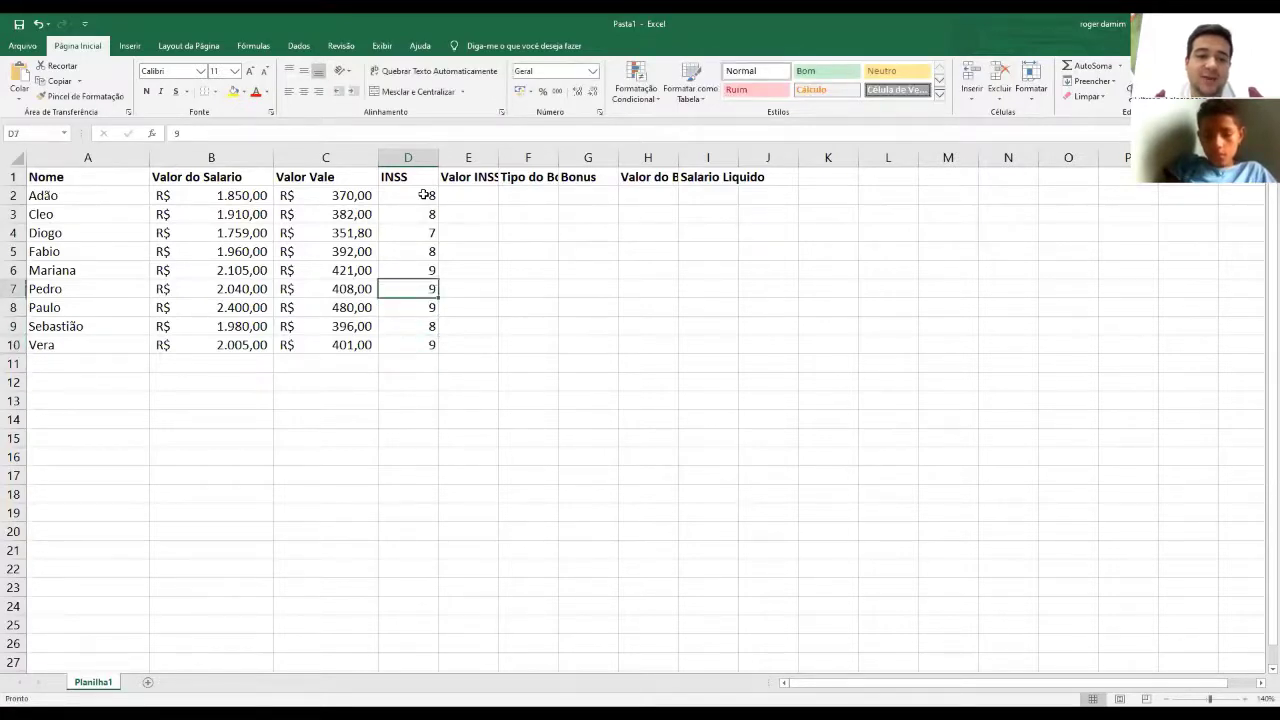
key("Up")
key("Up")
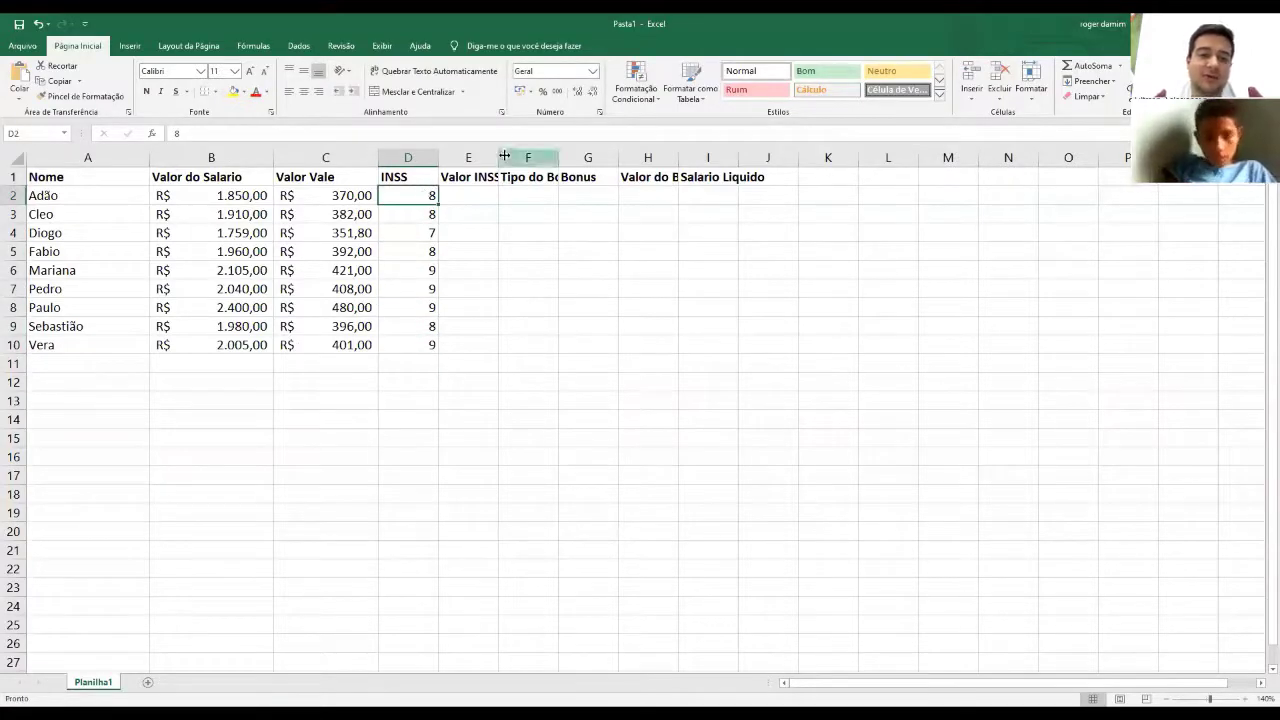
- Widen column E to fit the header "Valor INSS" and change the header in D1 to "INSS %"
left_click_drag(495, 158, 547, 158)
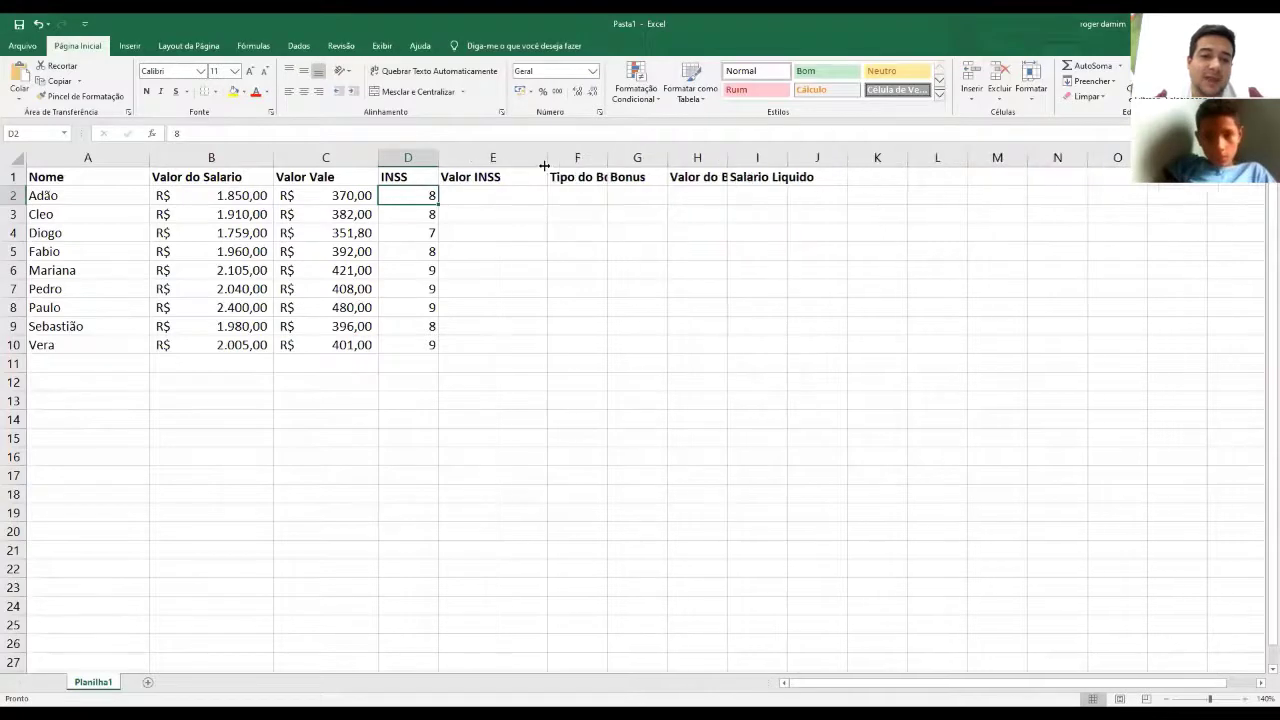
left_click(511, 192)
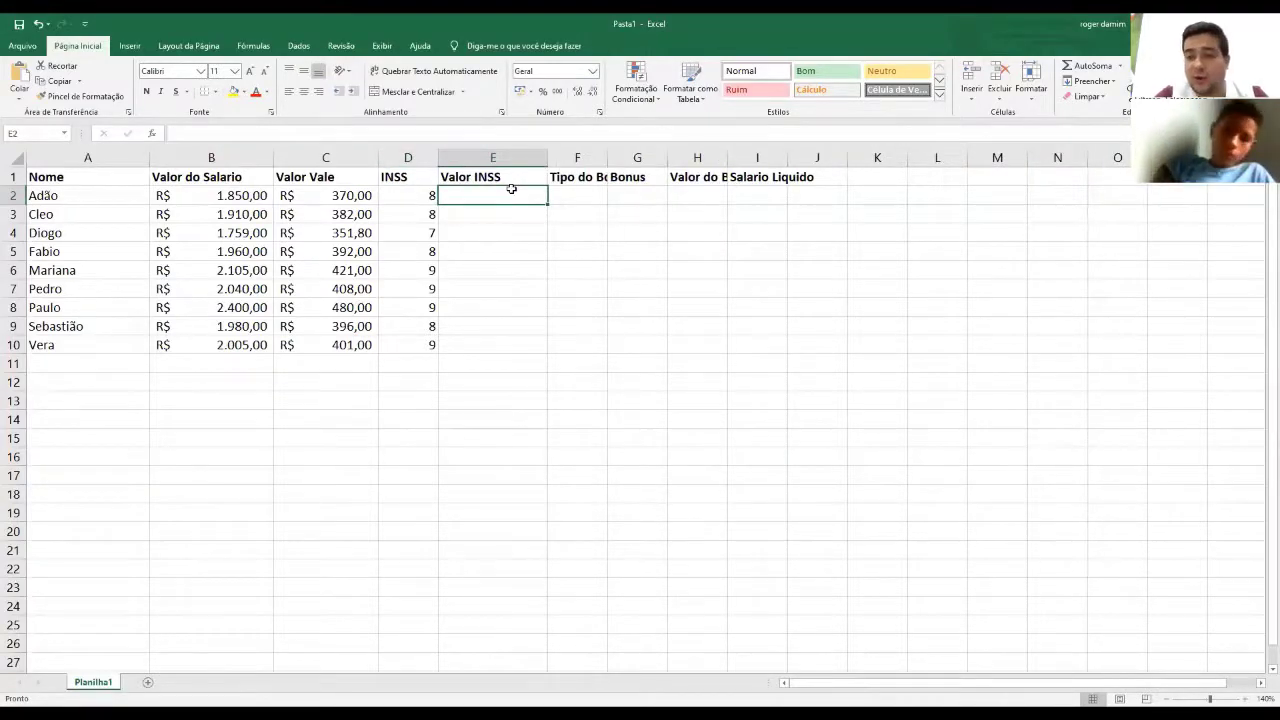
left_click(433, 177)
double_click(433, 177)
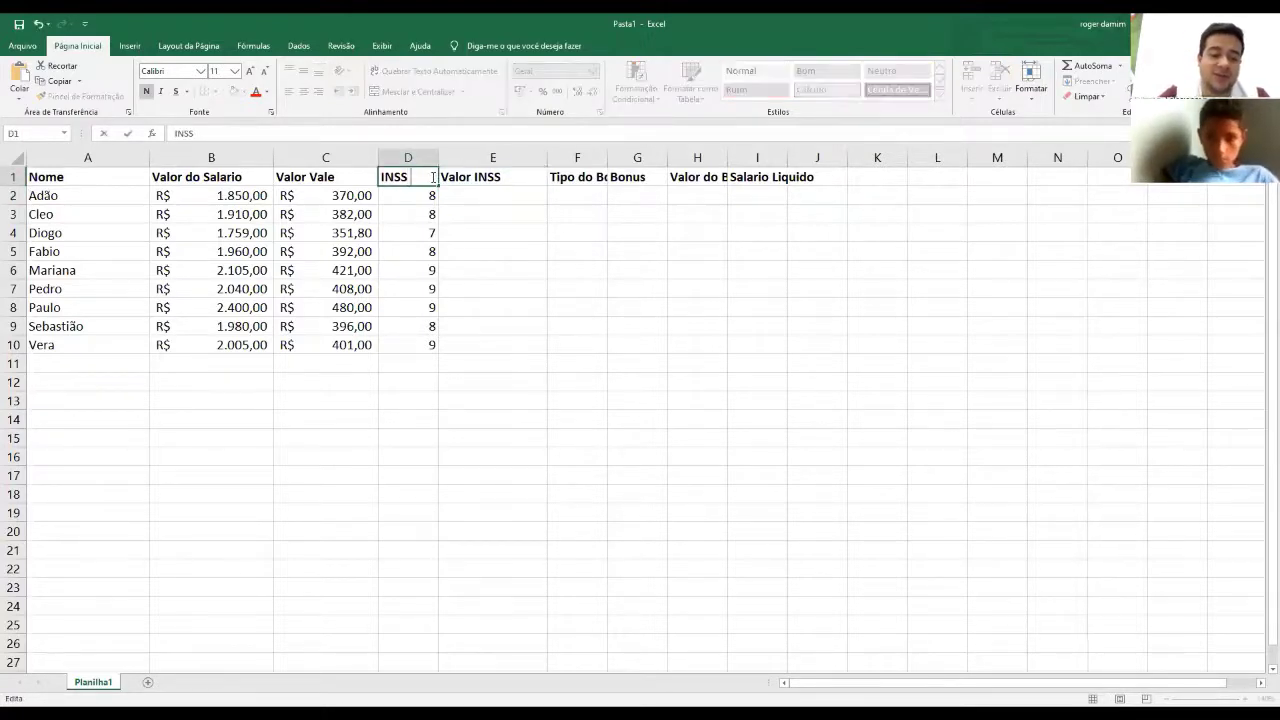
type("%")
left_click(469, 184)
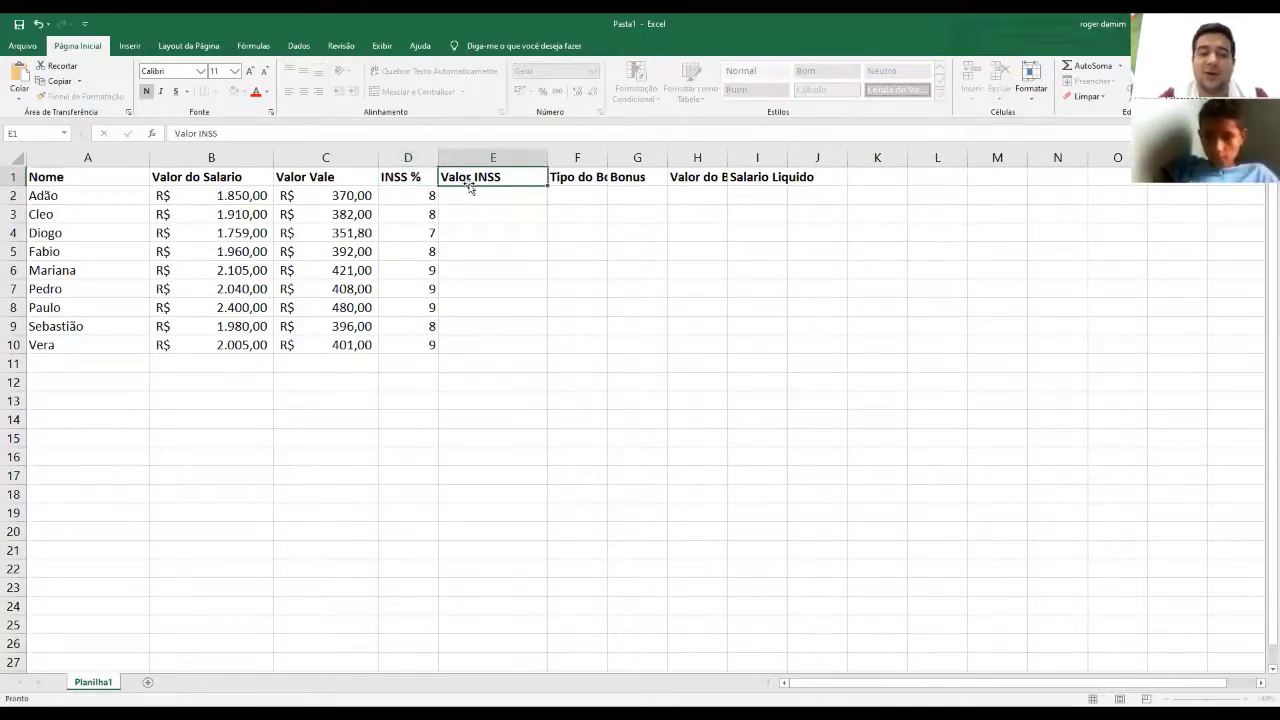
key("Down")
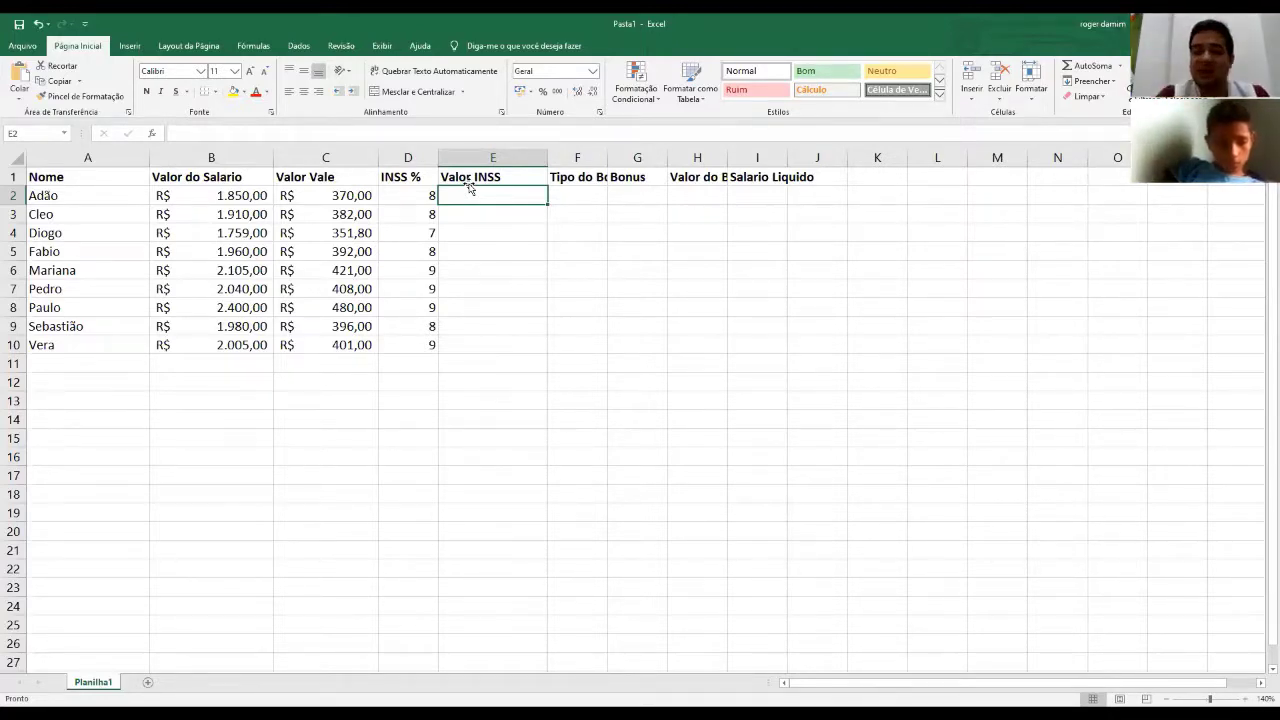
left_click(229, 195)
left_click(287, 196)
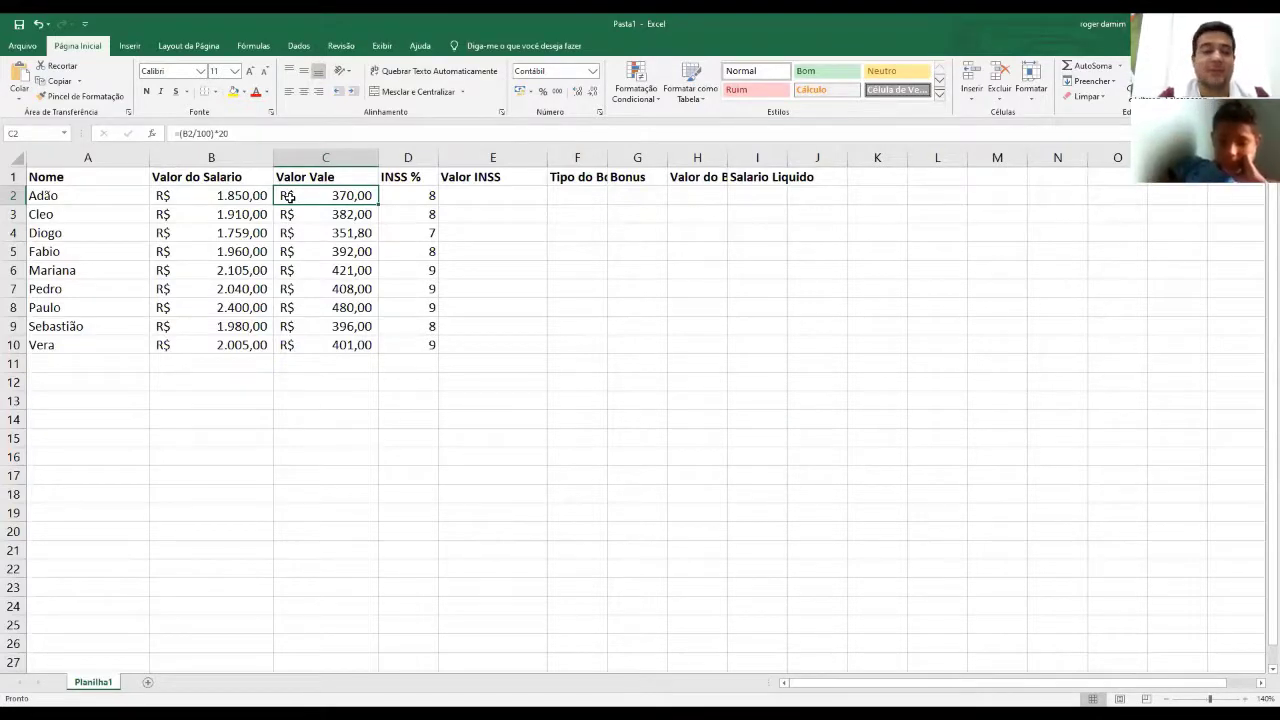
key("shift+Left")
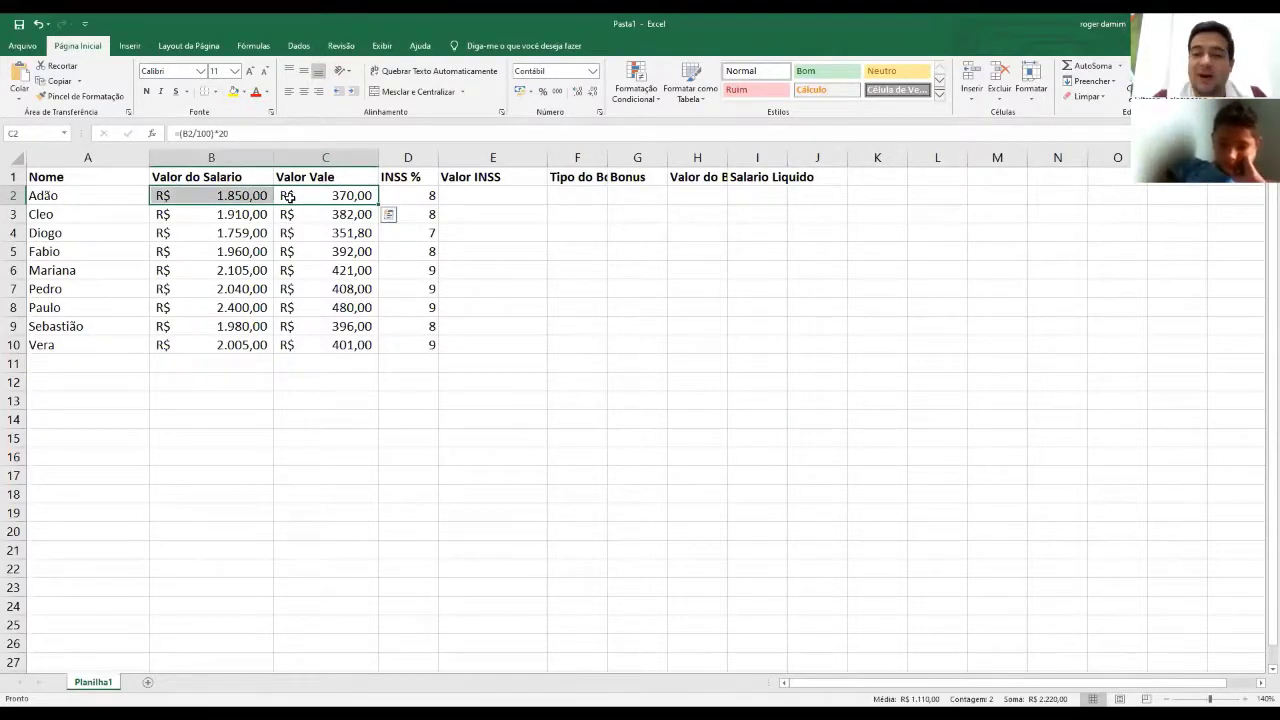
key("Right")
key("Right")
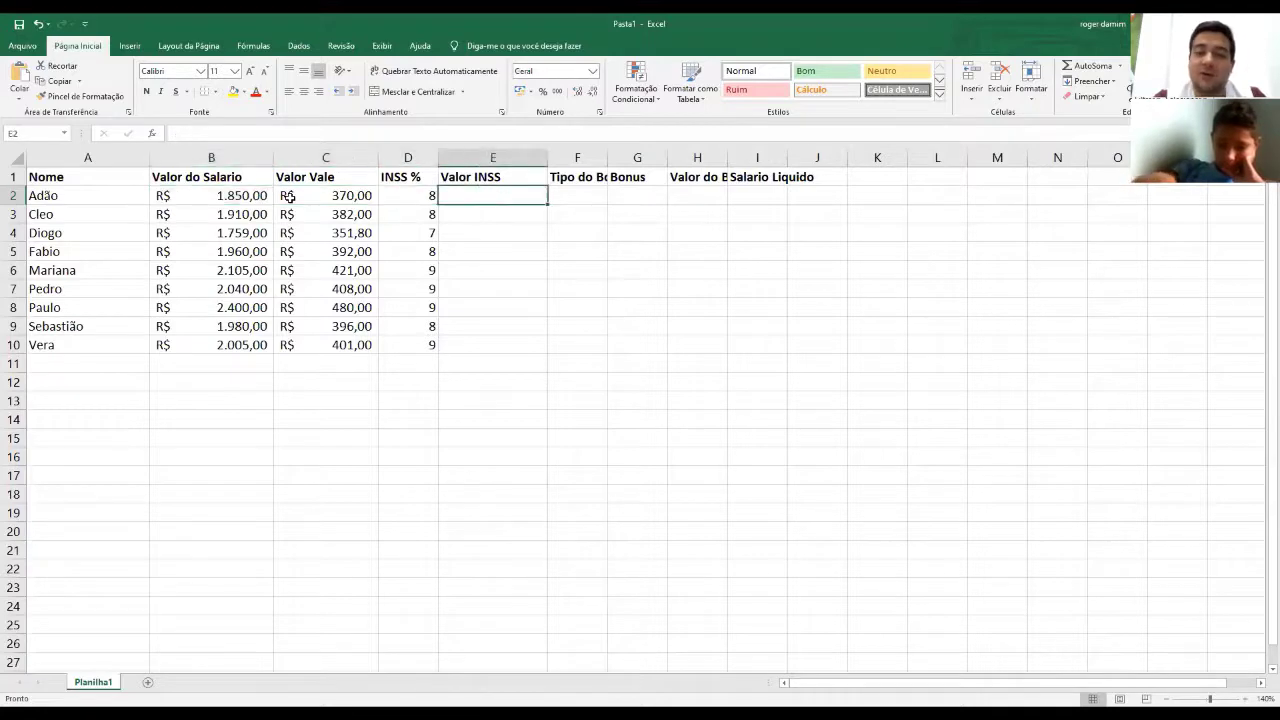
- Insert a new column before "INSS %" and give it the header "Salário Bruto" in D1
left_click(407, 158)
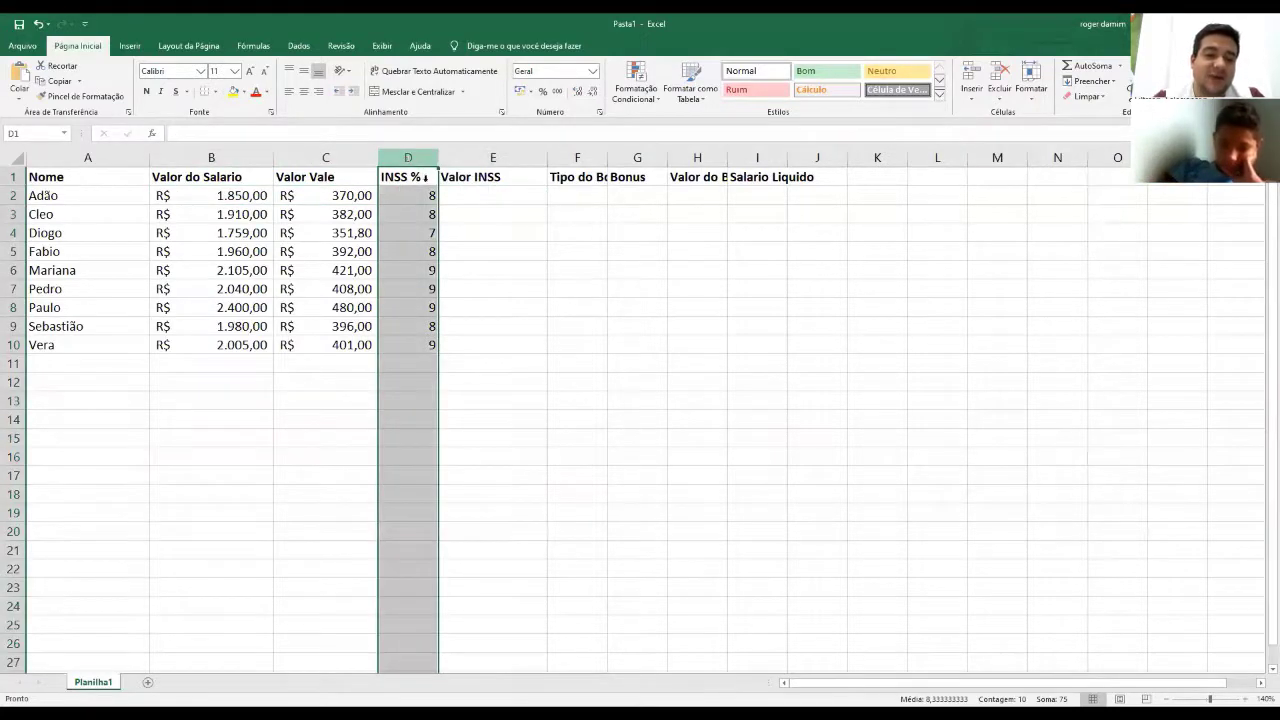
right_click(408, 161)
left_click(451, 258)
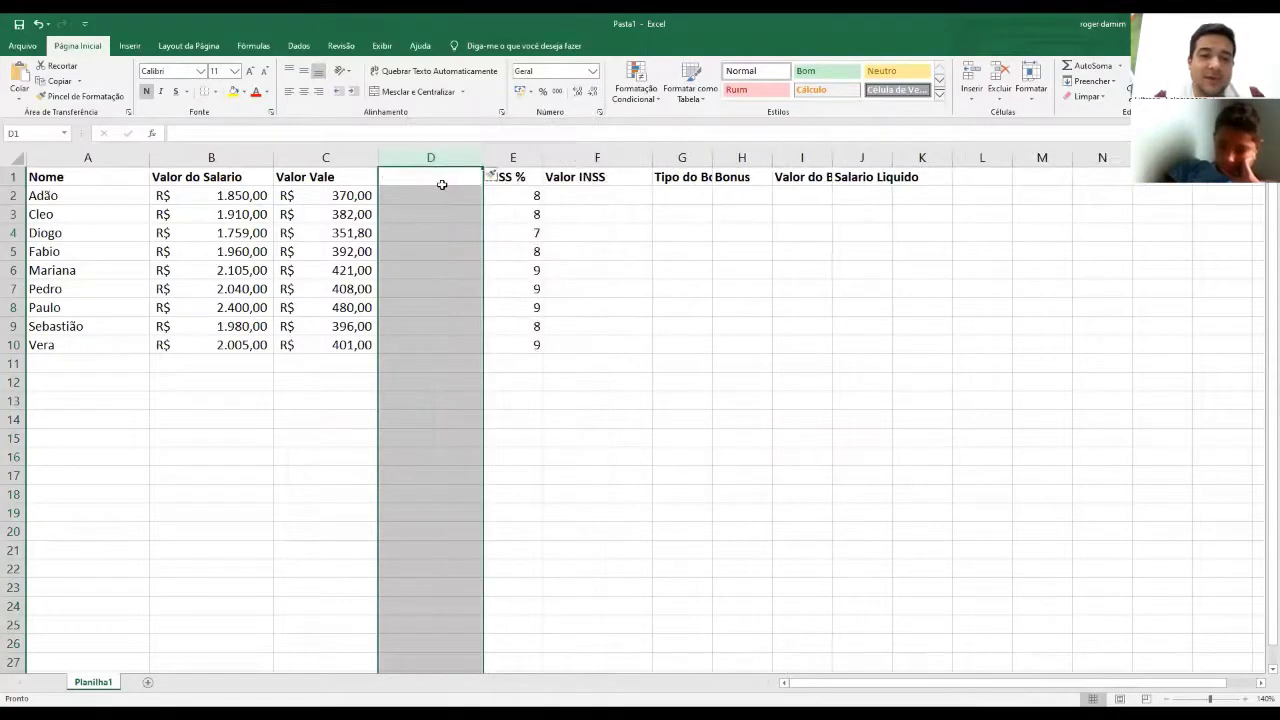
left_click(442, 177)
type("Sal")
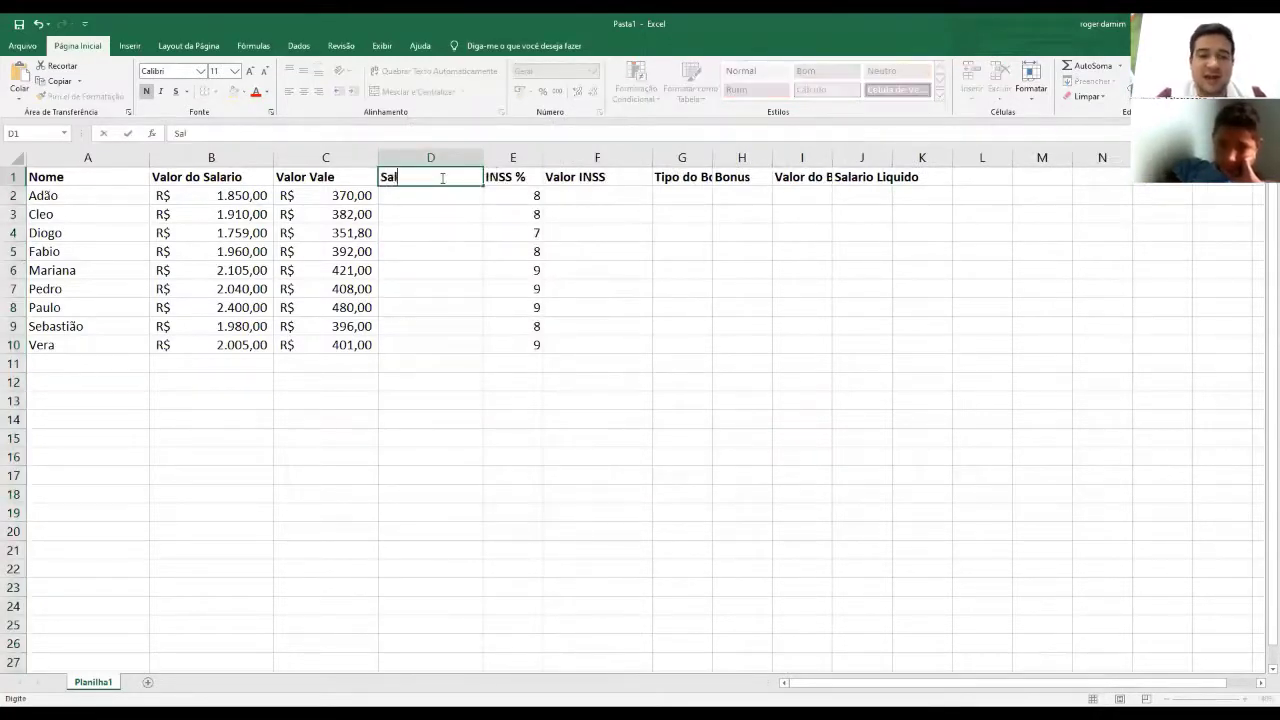
type("ário Bruto")
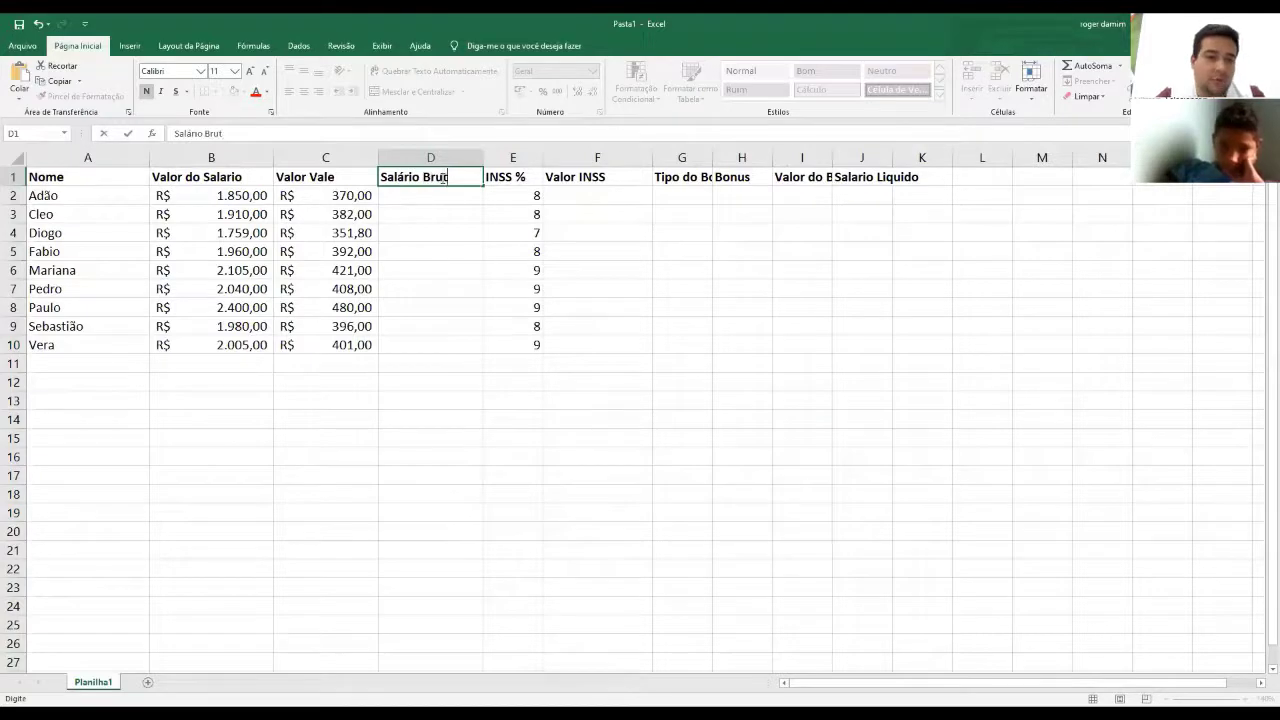
key("Return")
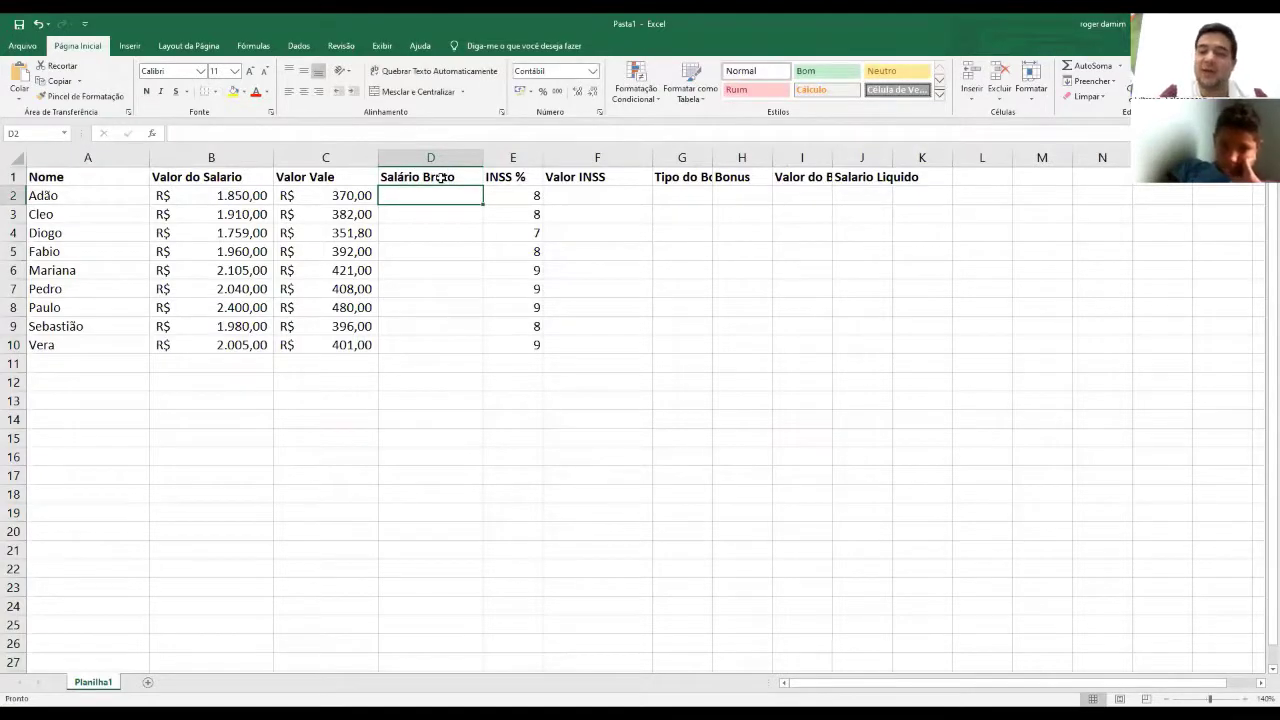
- Calculate the gross salary in D2 with =B2+C2 and fill the formula down to D10
type("=")
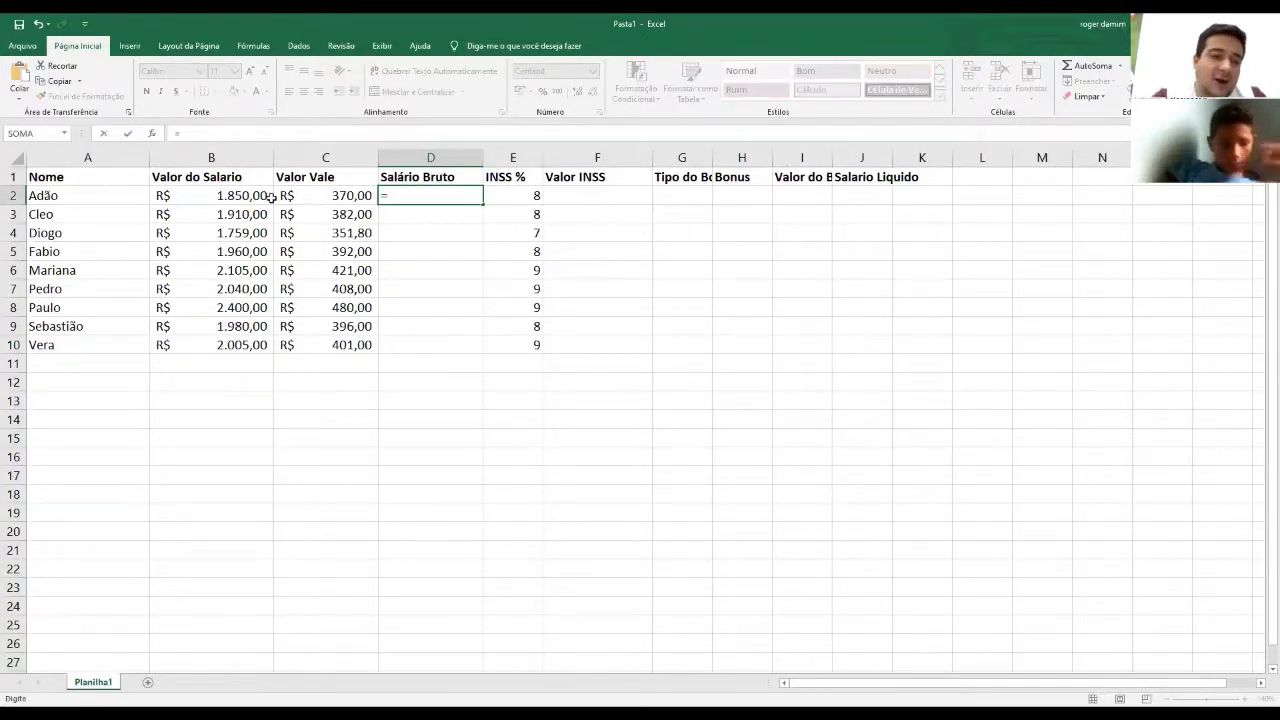
left_click(235, 196)
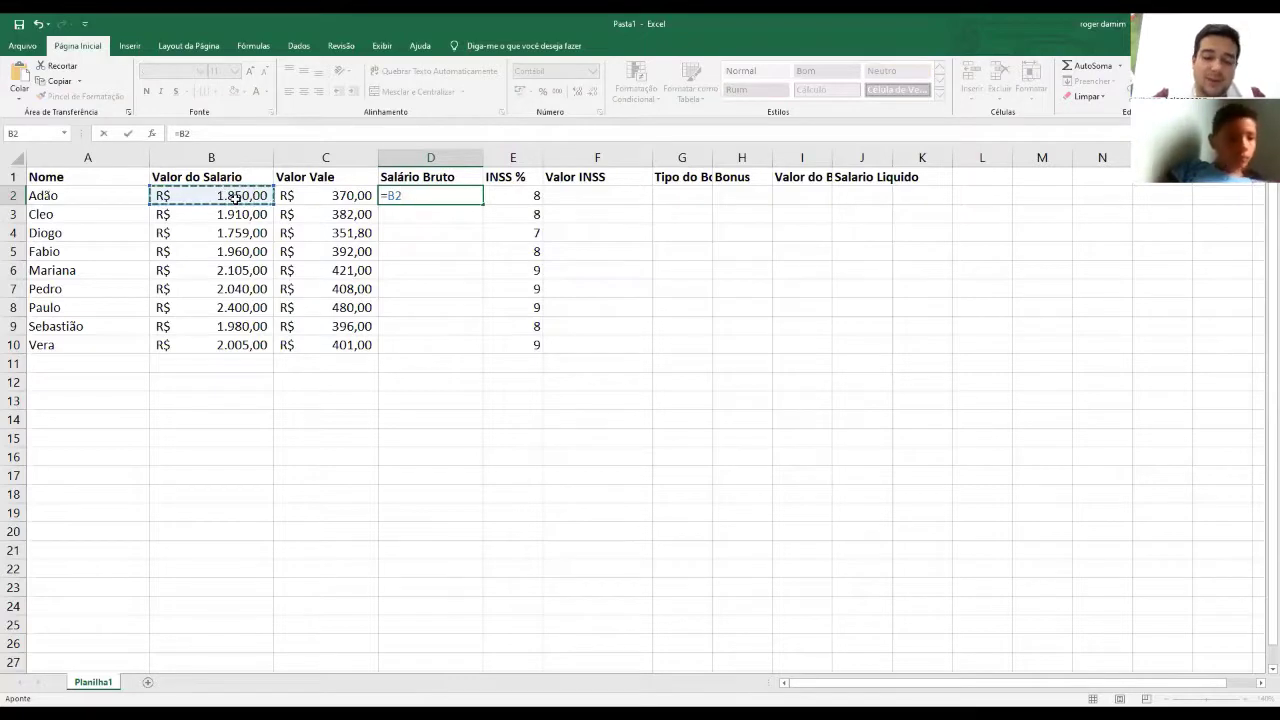
type("*")
type("+")
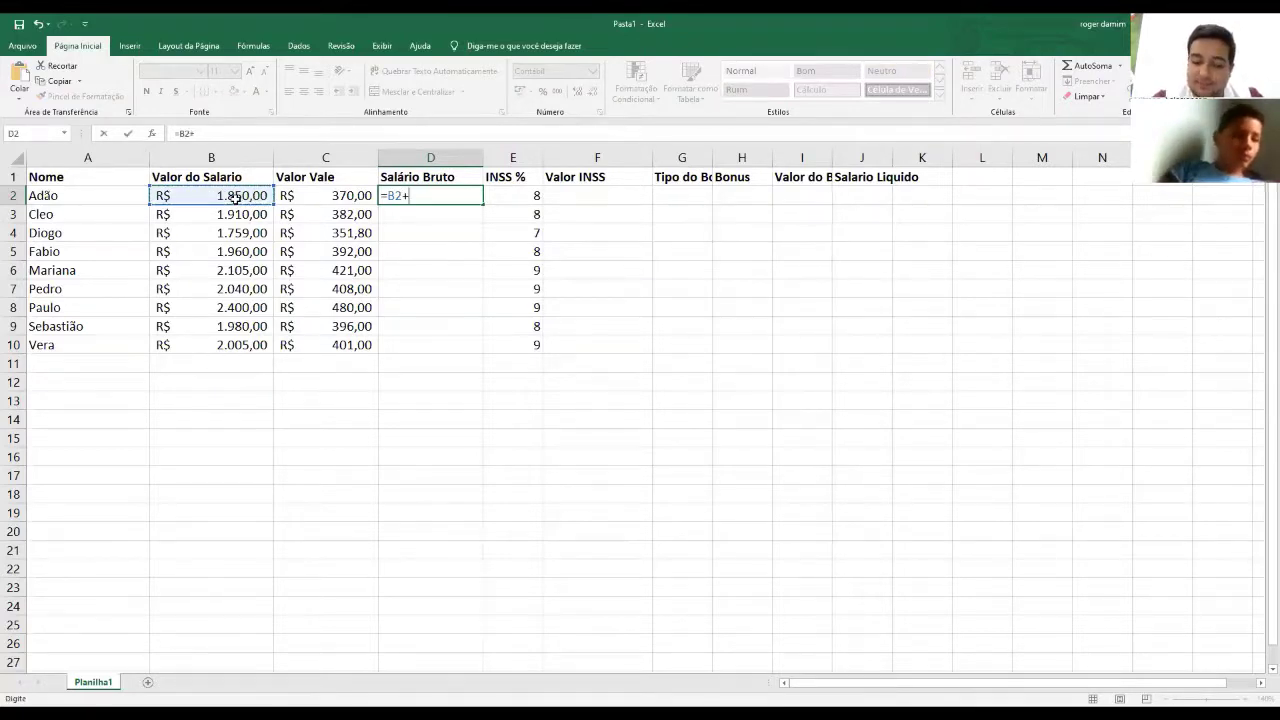
left_click(284, 200)
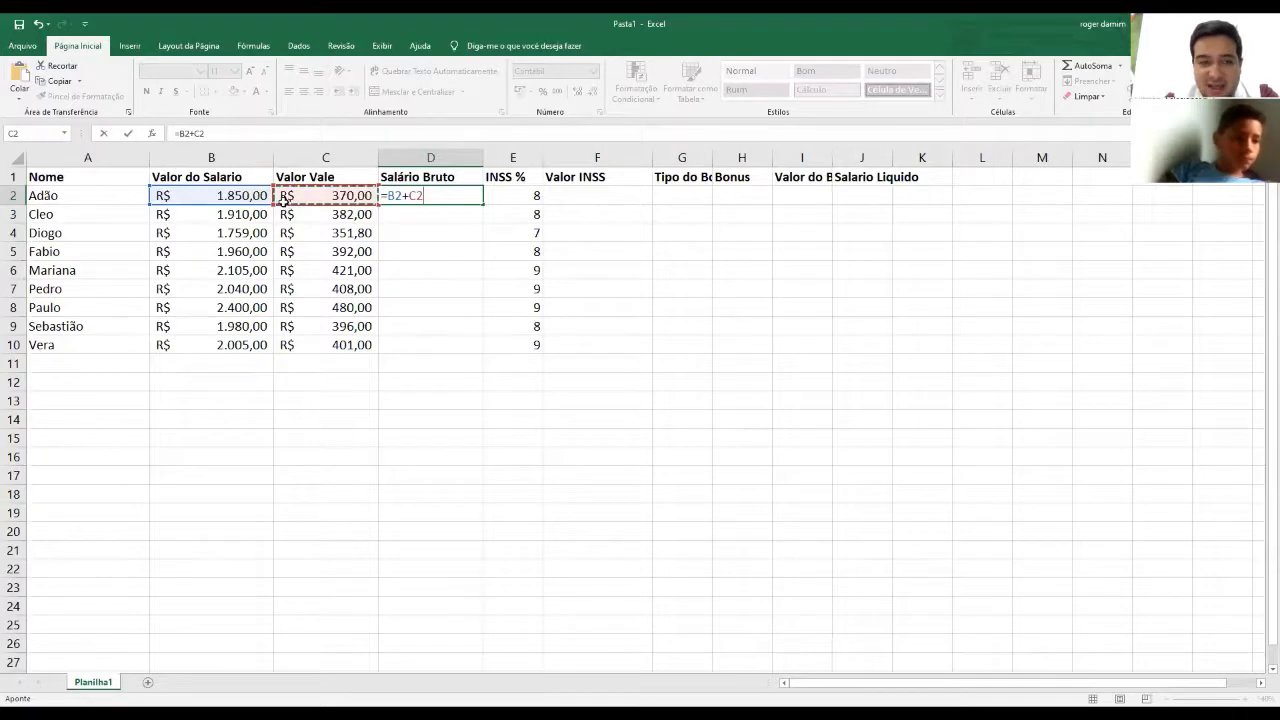
key("Return")
left_click(430, 194)
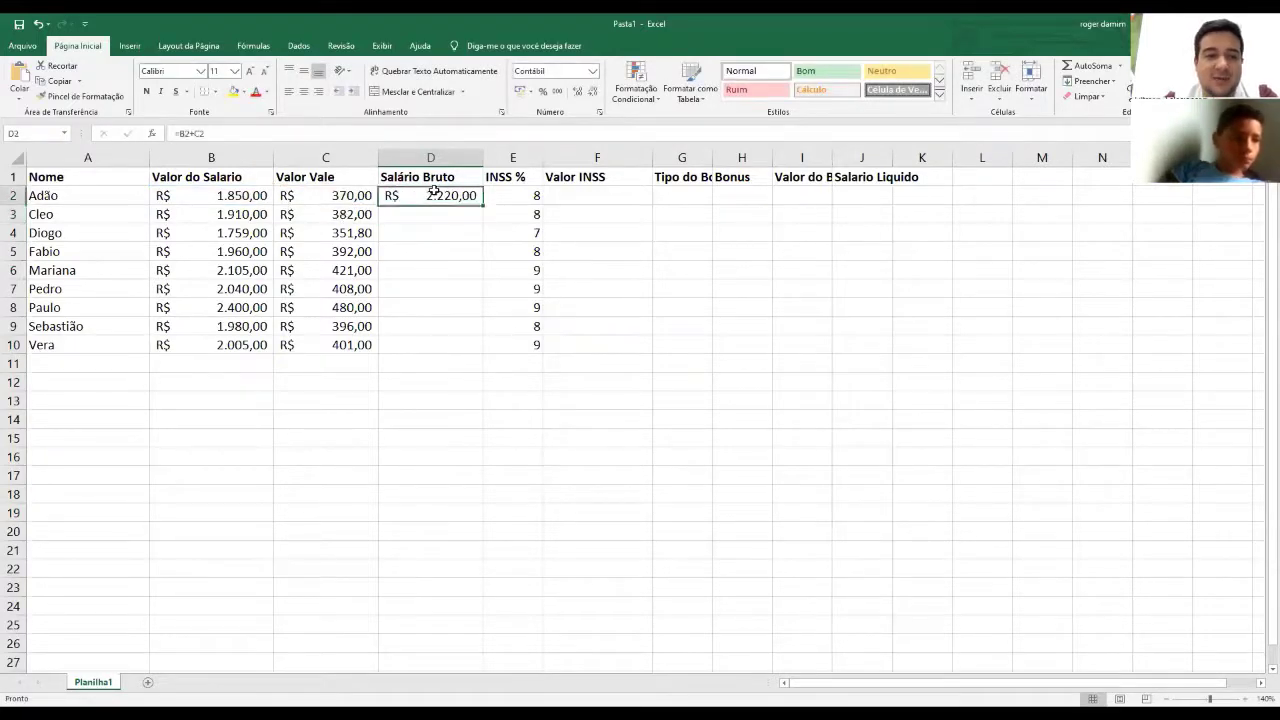
left_click_drag(481, 199, 481, 356)
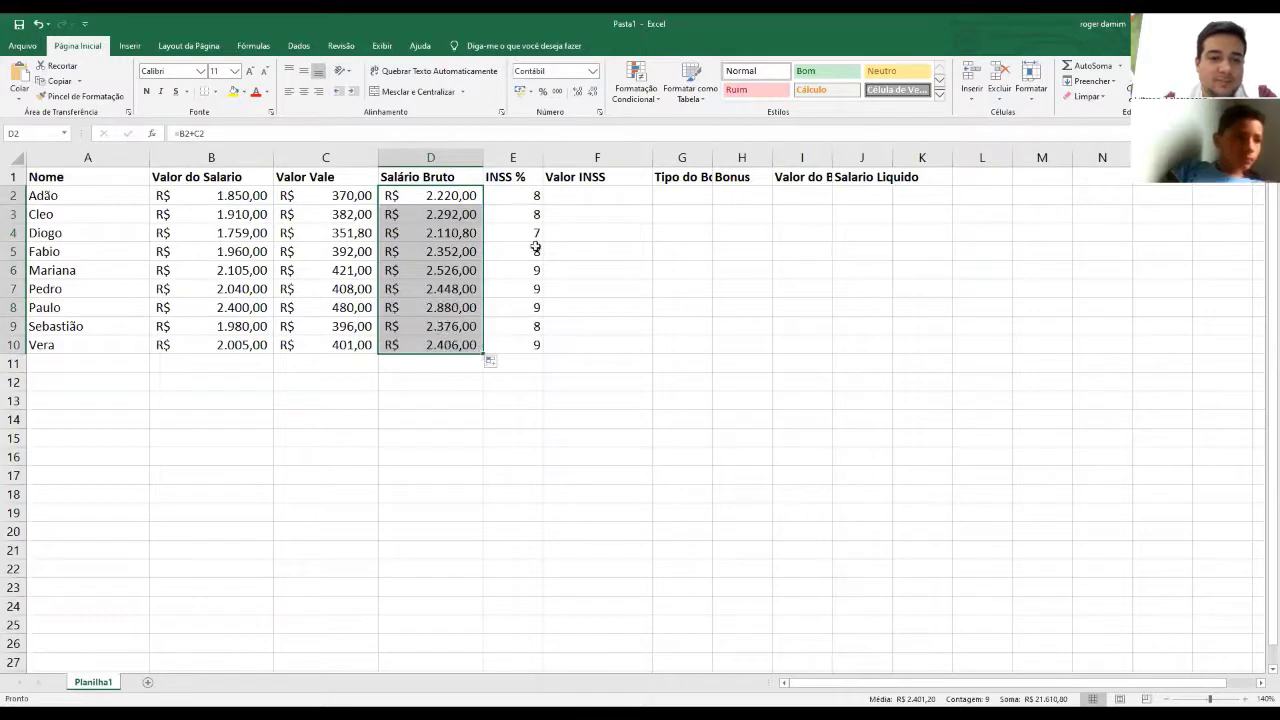
- Begin the "Valor INSS" formula in F2 with =(
left_click(567, 197)
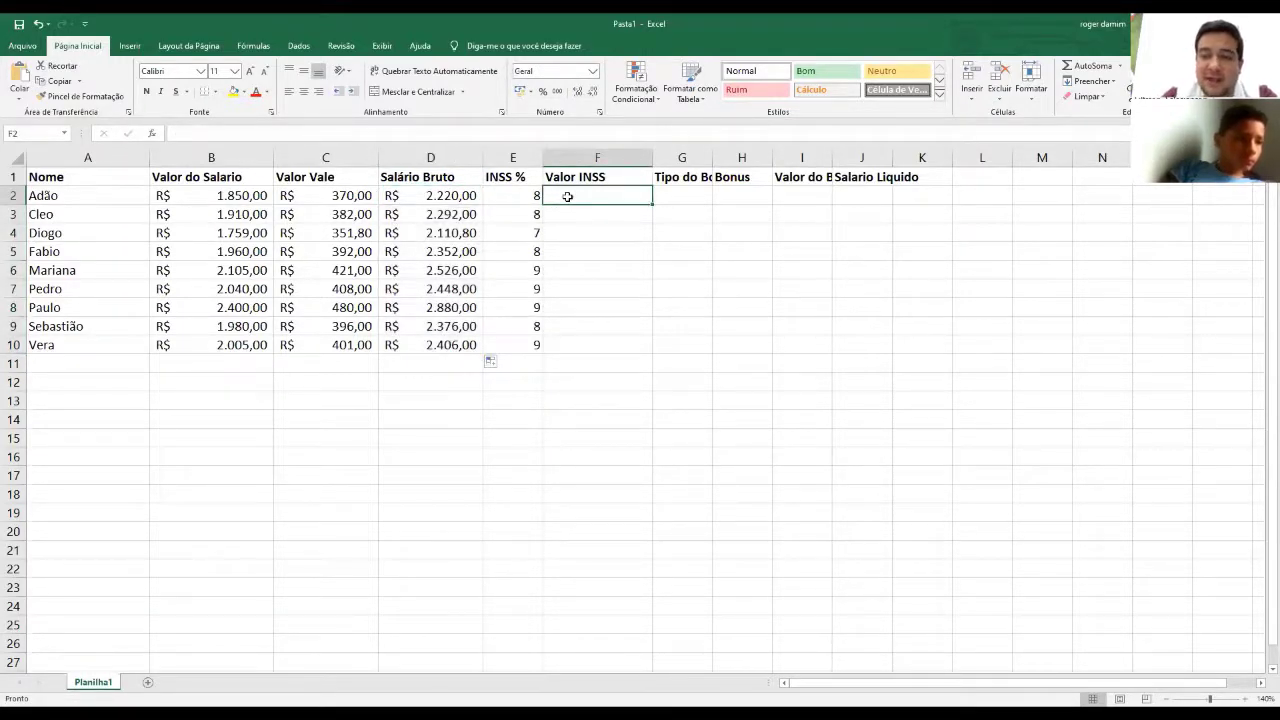
type("=")
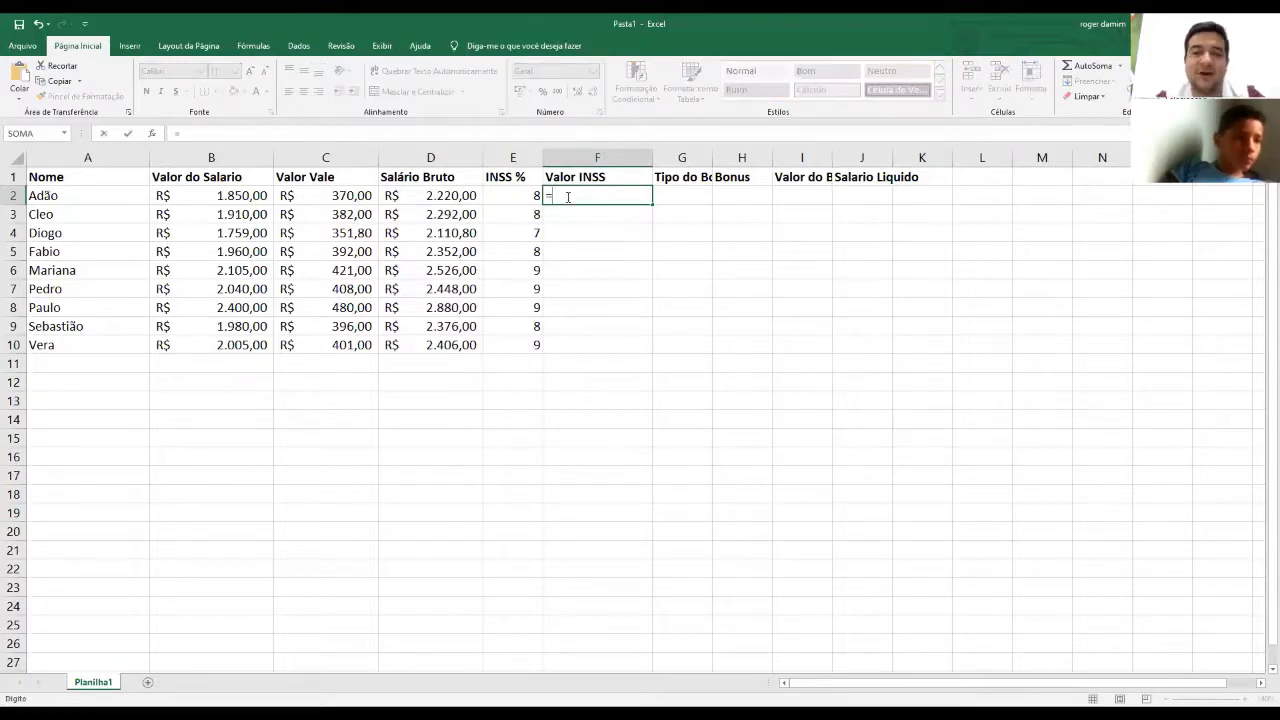
type("(")
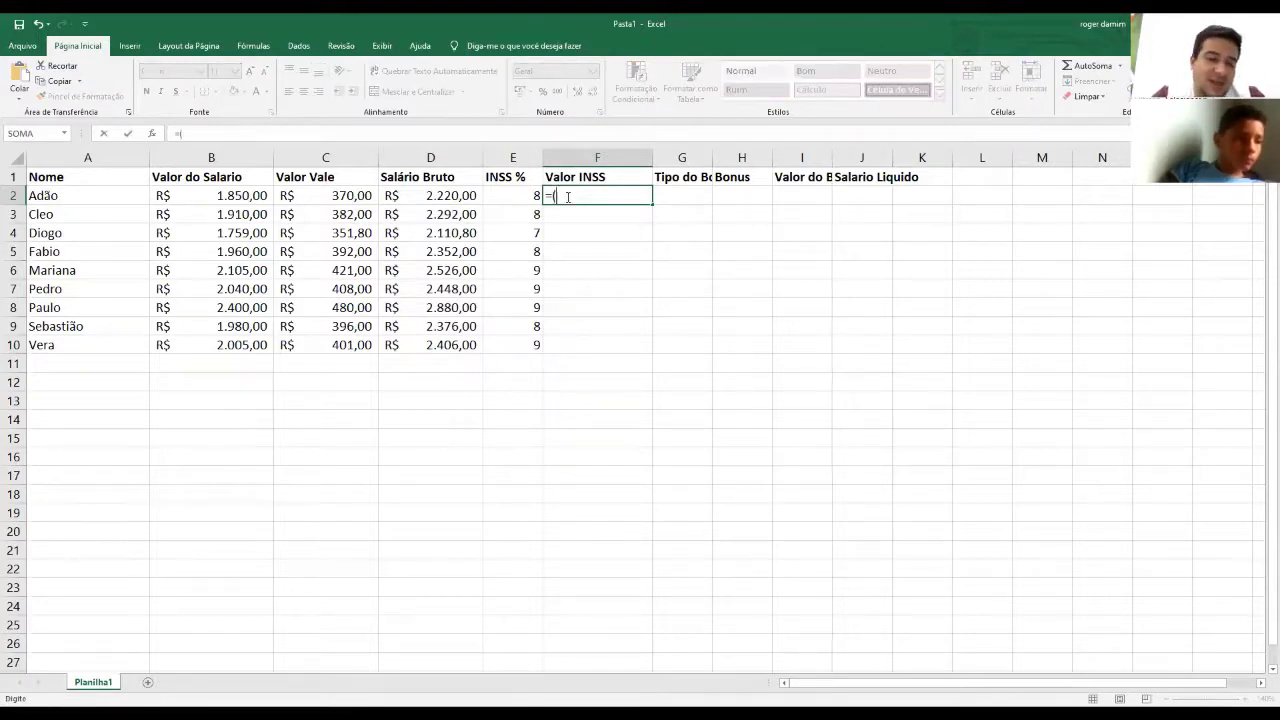
left_click(210, 191)
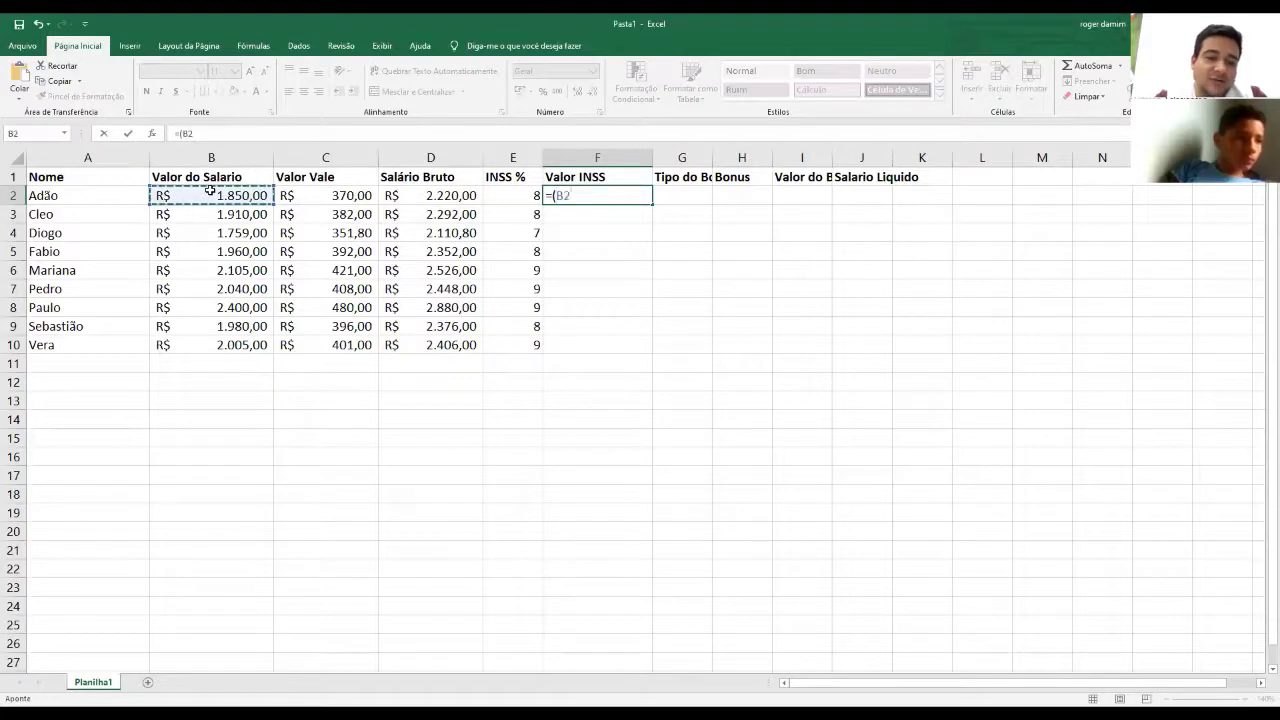
type("+")
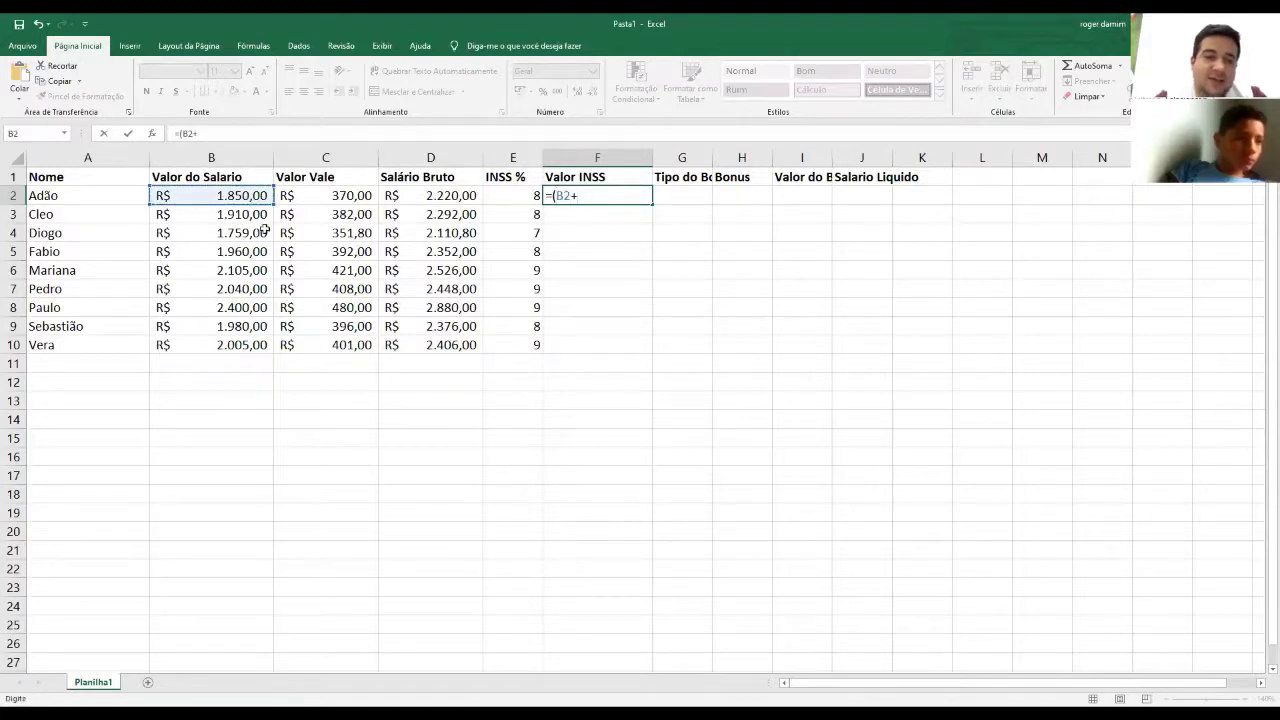
left_click(323, 196)
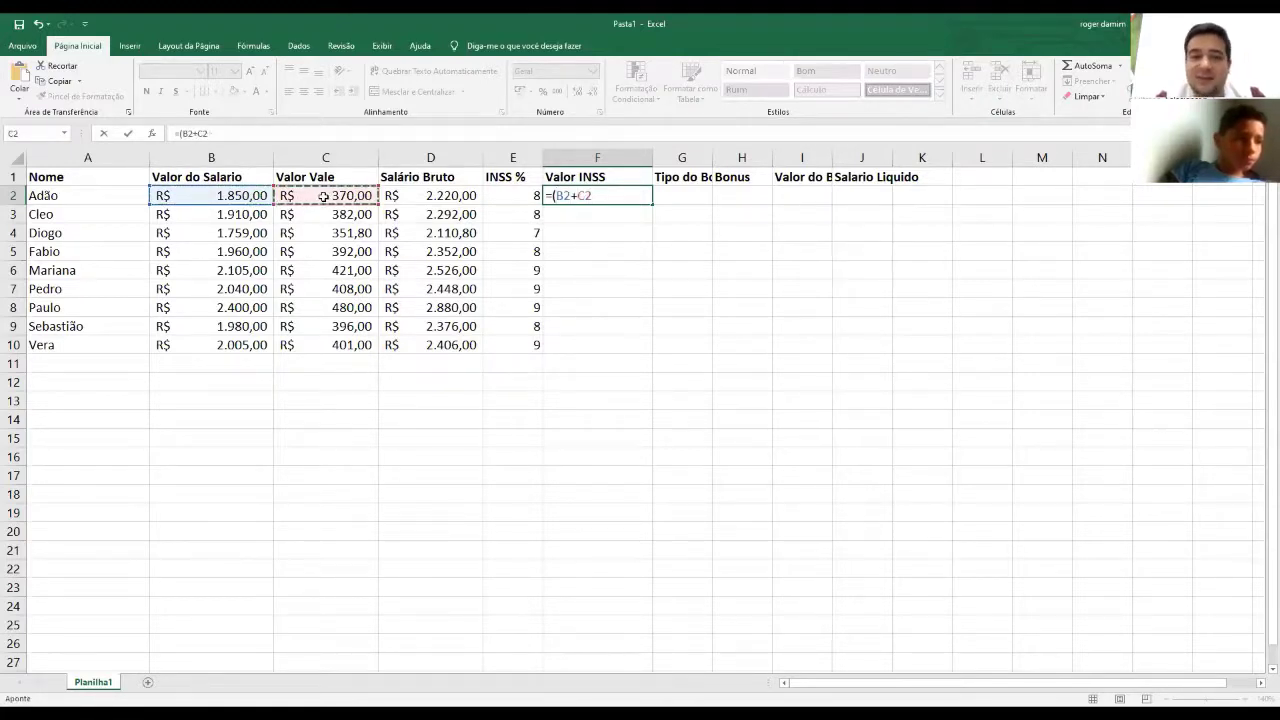
key("BackSpace")
key("BackSpace")
key("BackSpace")
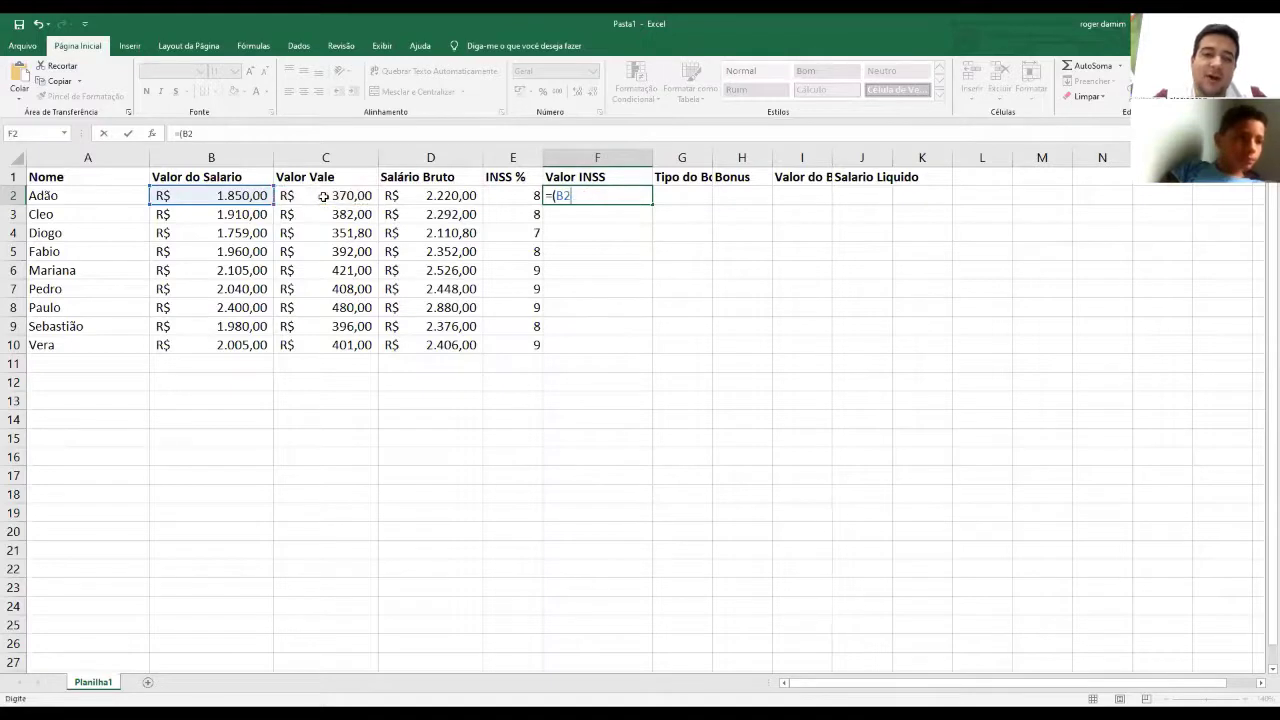
key("BackSpace")
key("BackSpace")
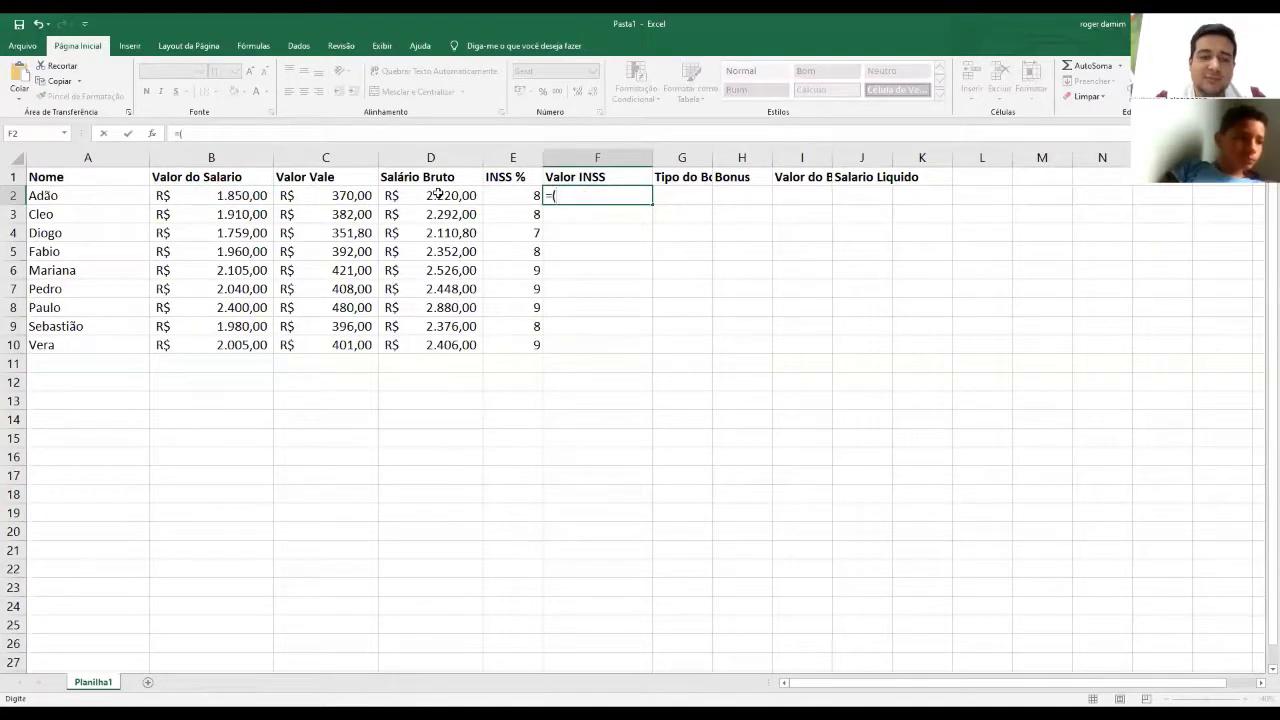
- Complete the INSS value formula in F2 as =(D2/100)*E2, using the gross salary and INSS percentage
left_click(438, 194)
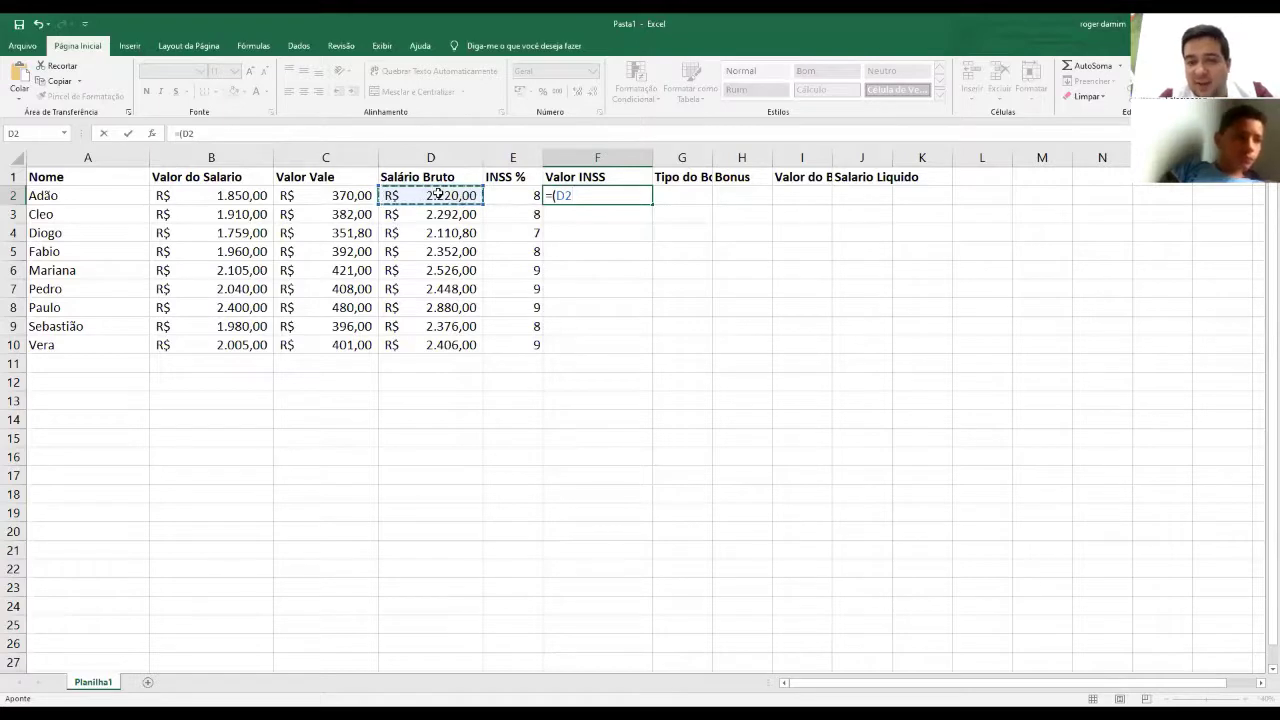
type("/10")
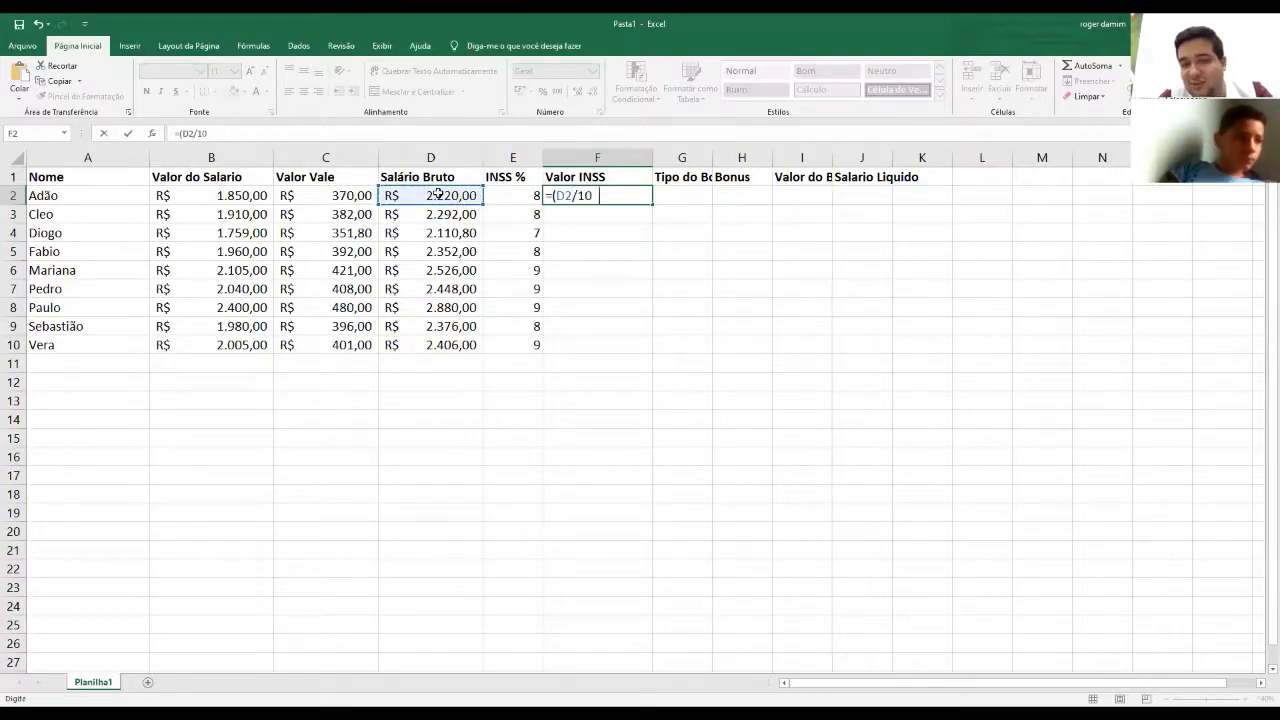
type("0)*")
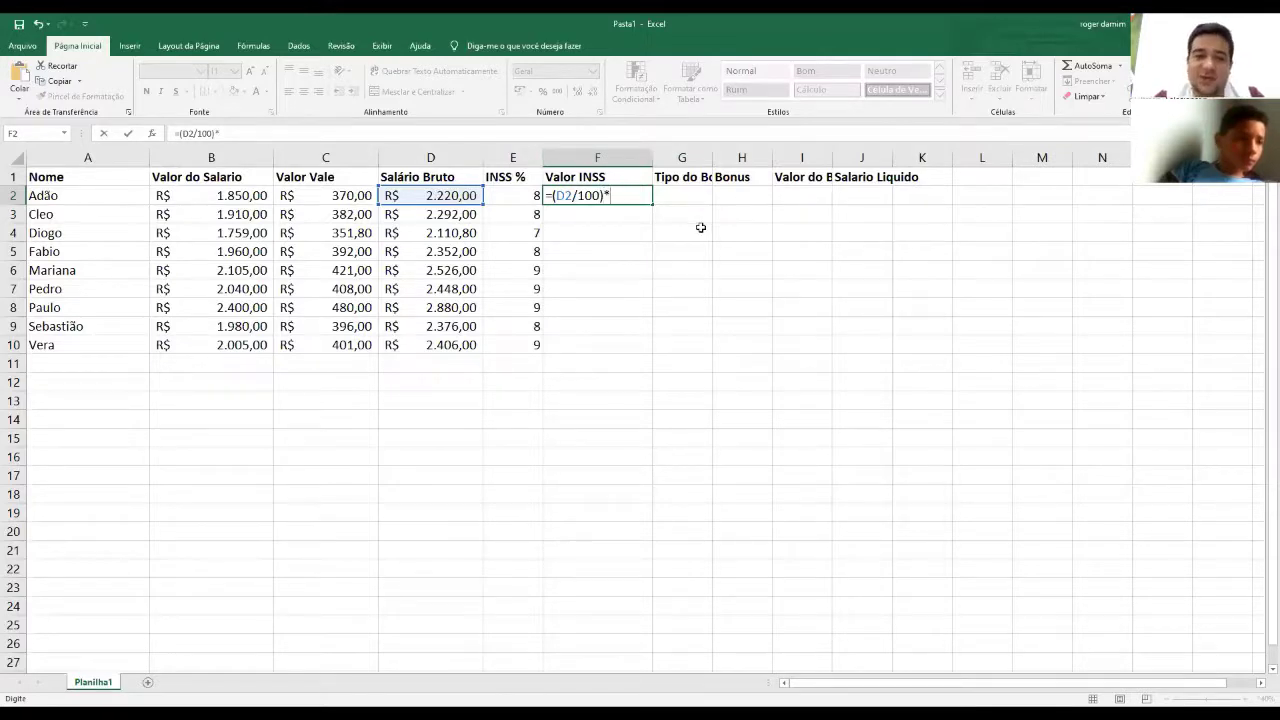
left_click(504, 193)
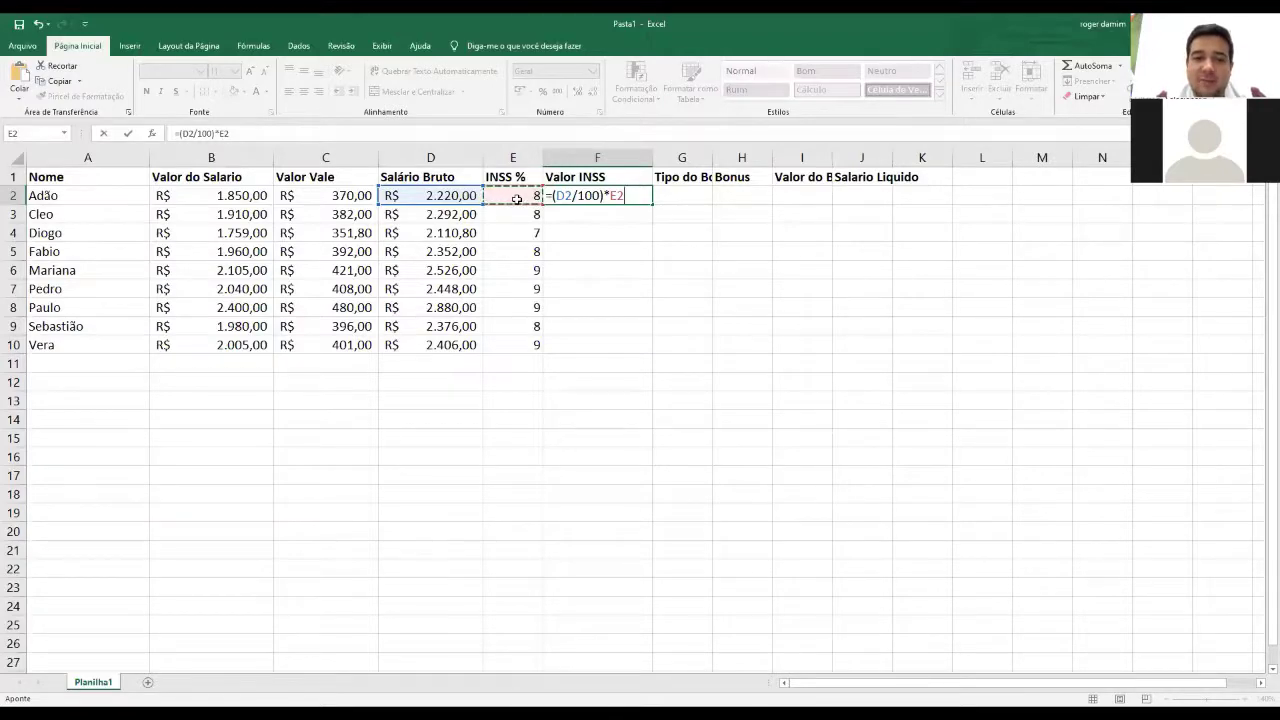
- Try replacing D2 with B2 + C2 in the F2 formula, making it =(B2 + C2 / 100)*E2
key("F2")
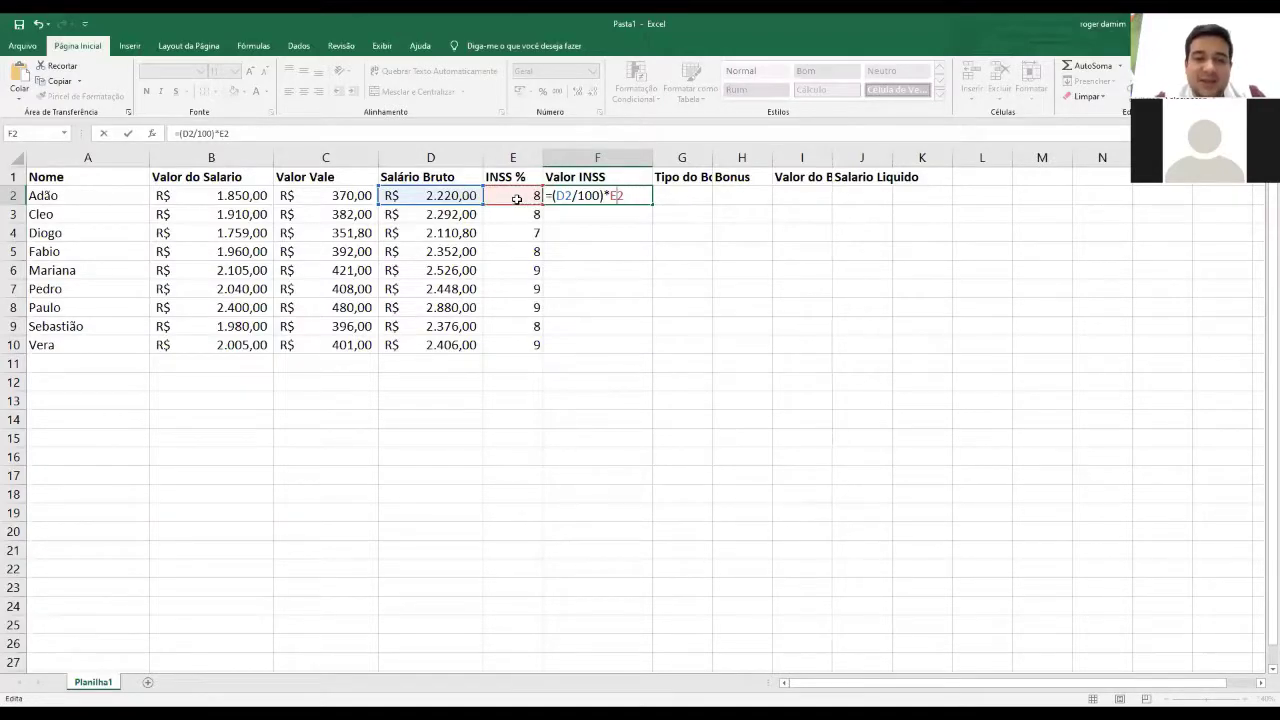
key("Left")
key("Left")
key("Left")
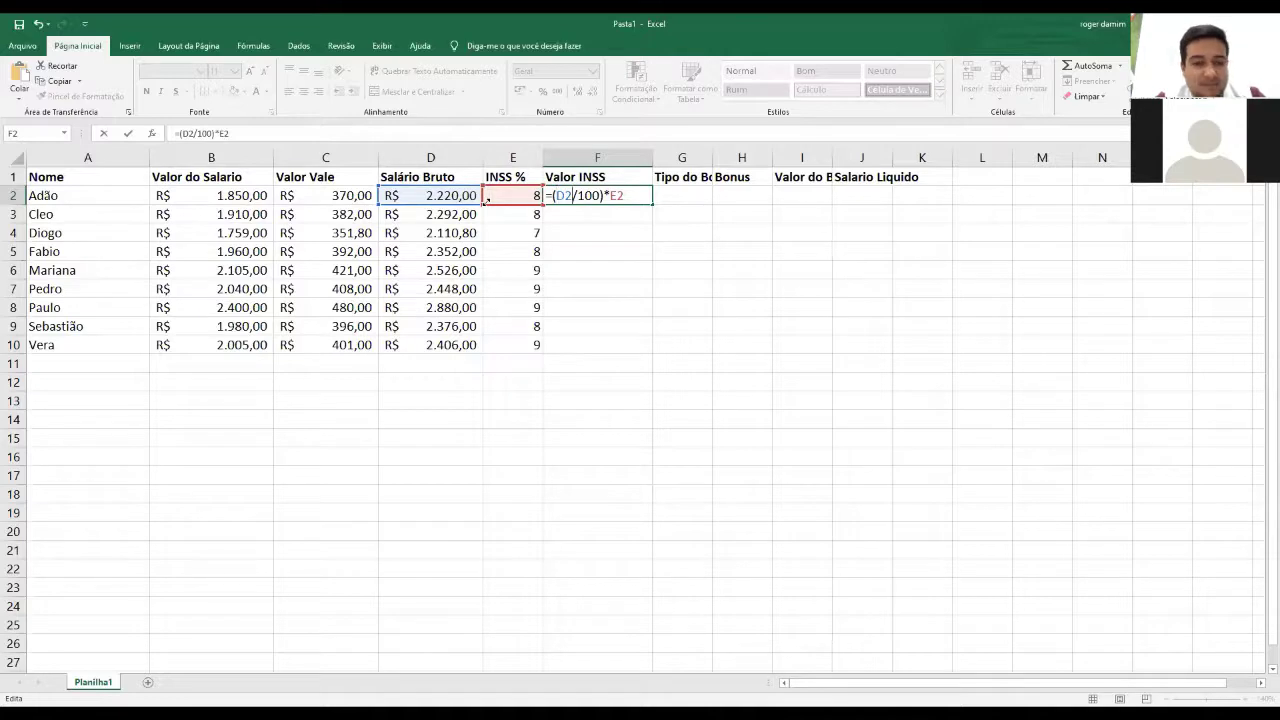
key("shift+Left")
key("shift+Left")
type("B")
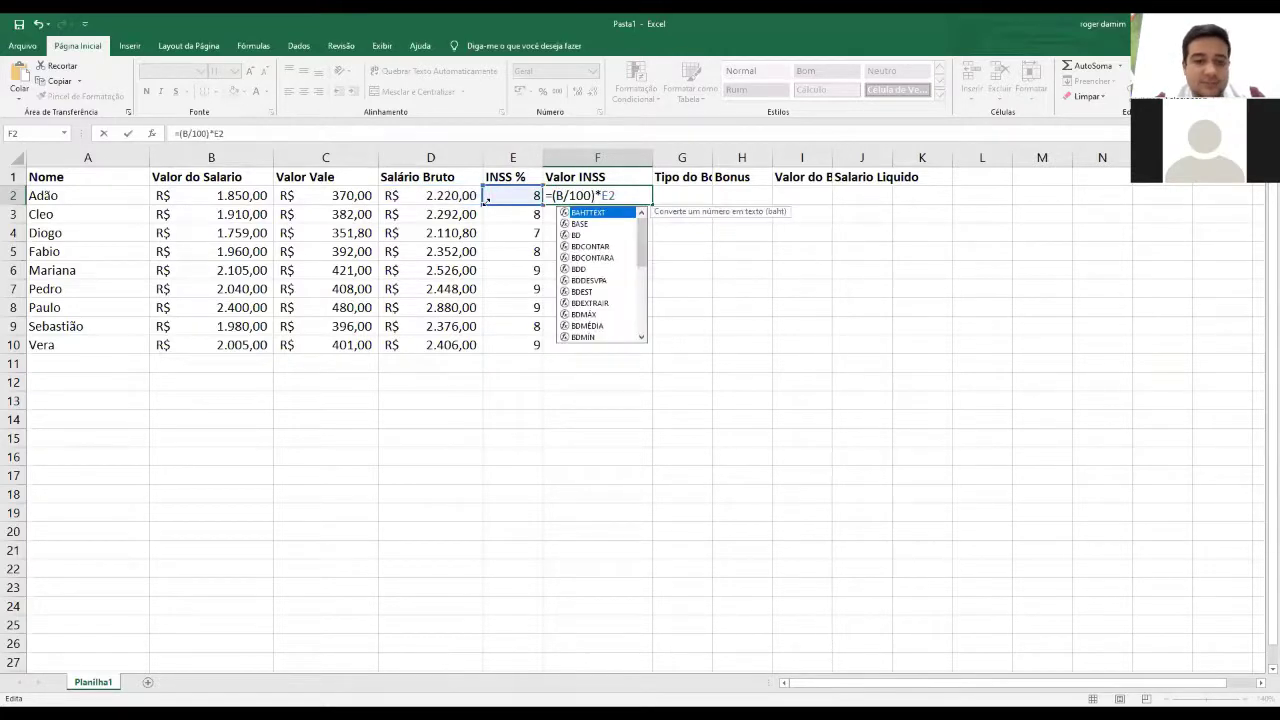
type("2 +")
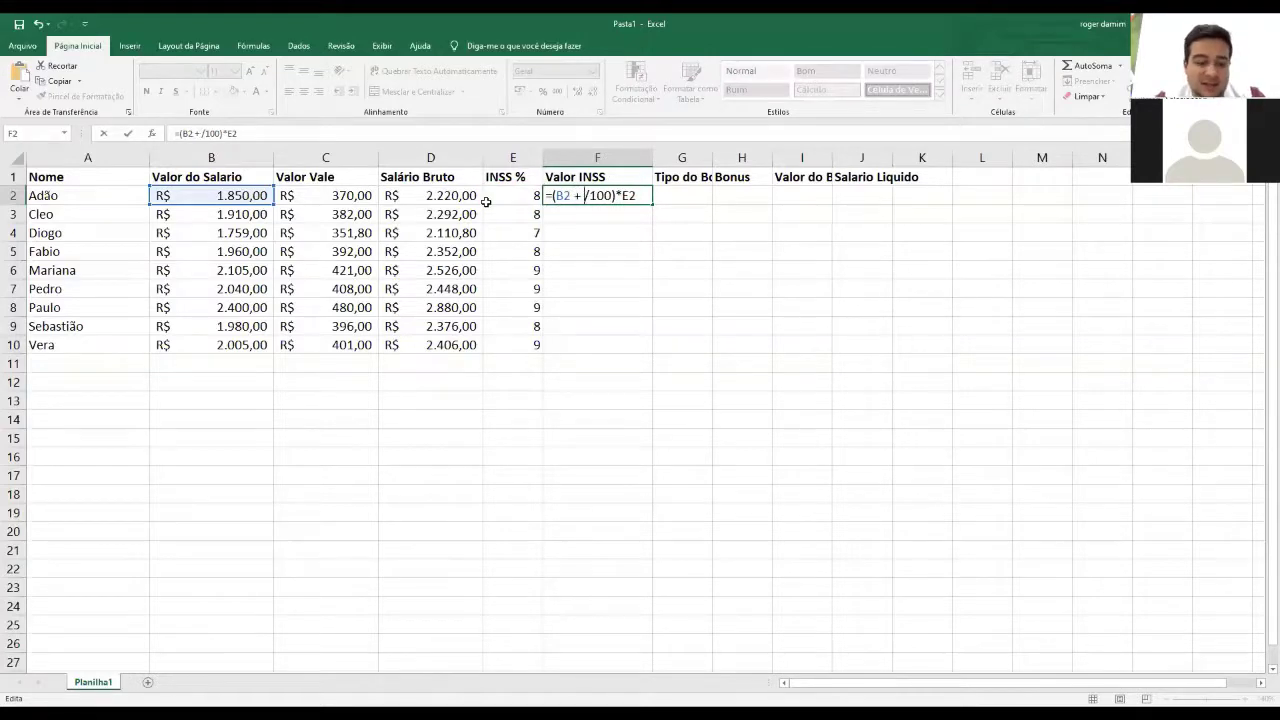
type(" C2")
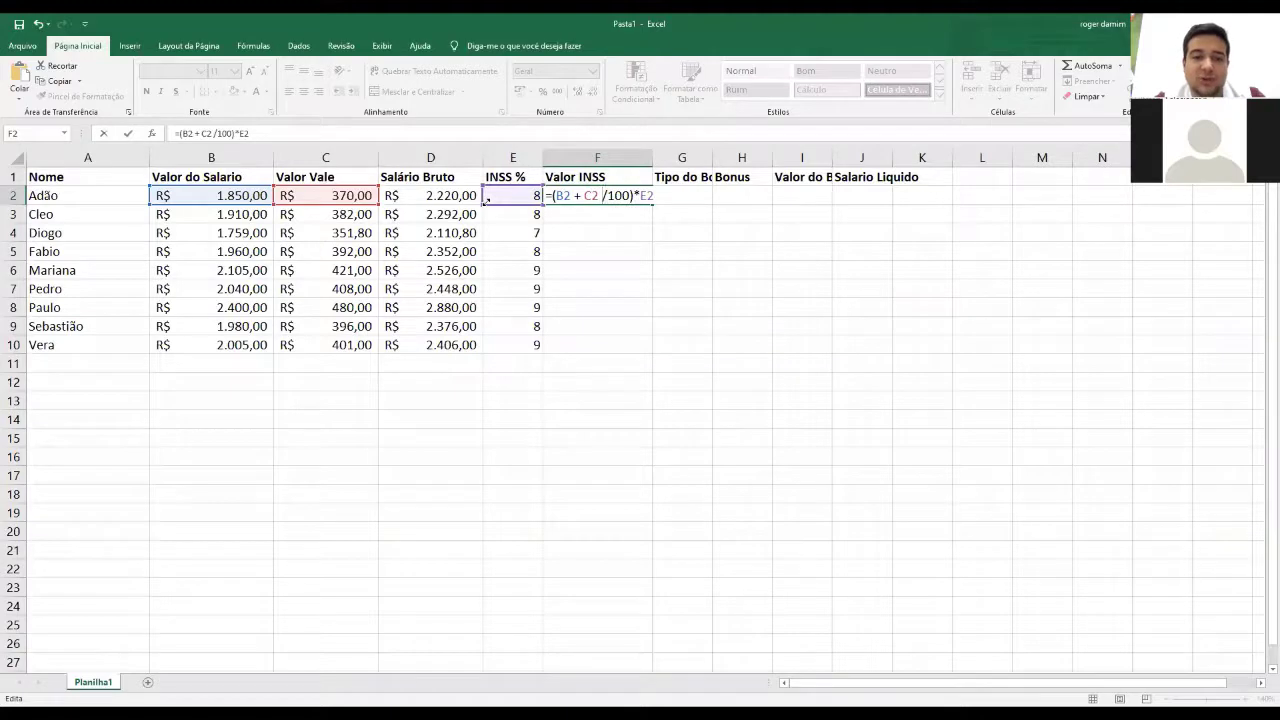
key("Right")
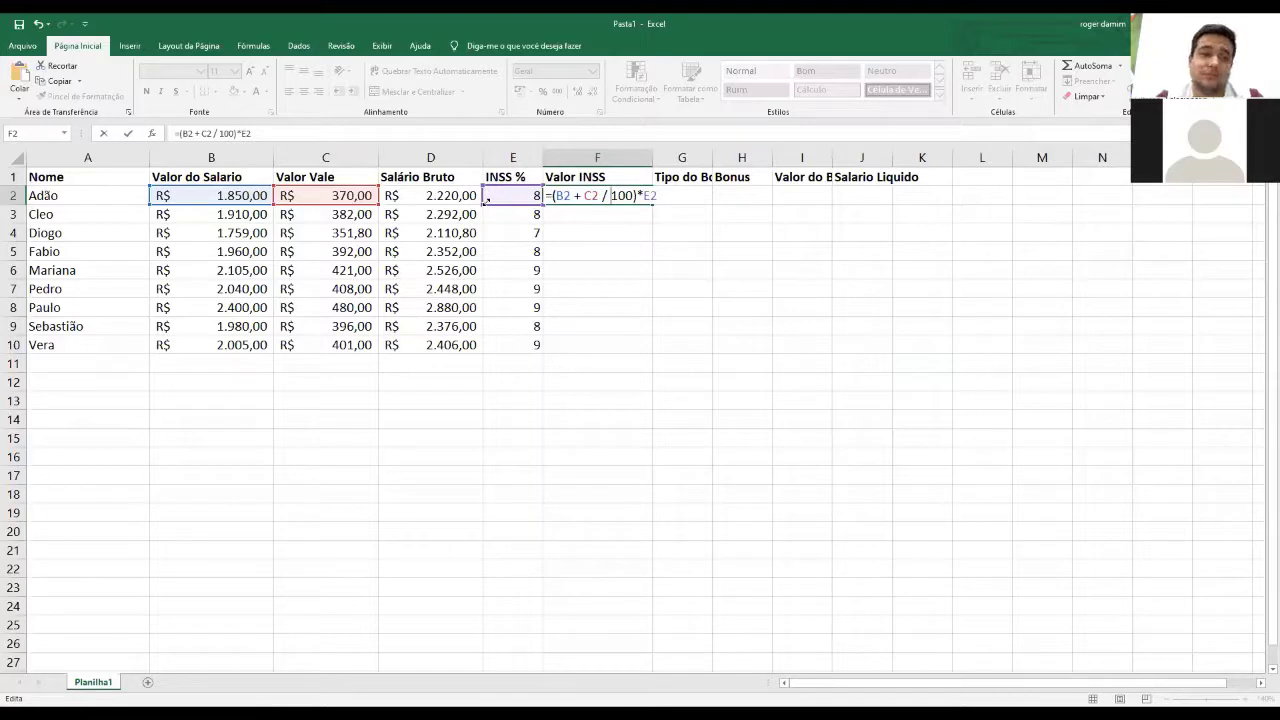
key("Return")
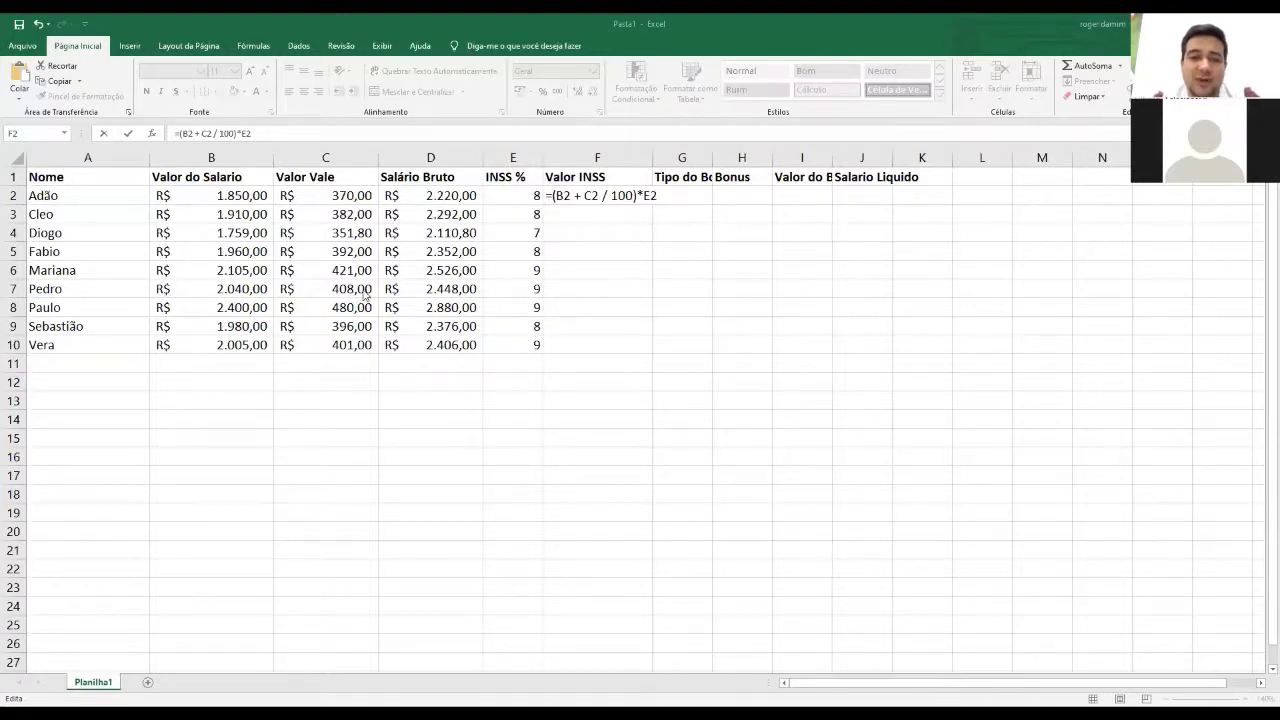
- Replace B2 + C2 with D2 in the F2 formula, making it =(D2 / 100)*E2, and fill it down to F10
double_click(580, 195)
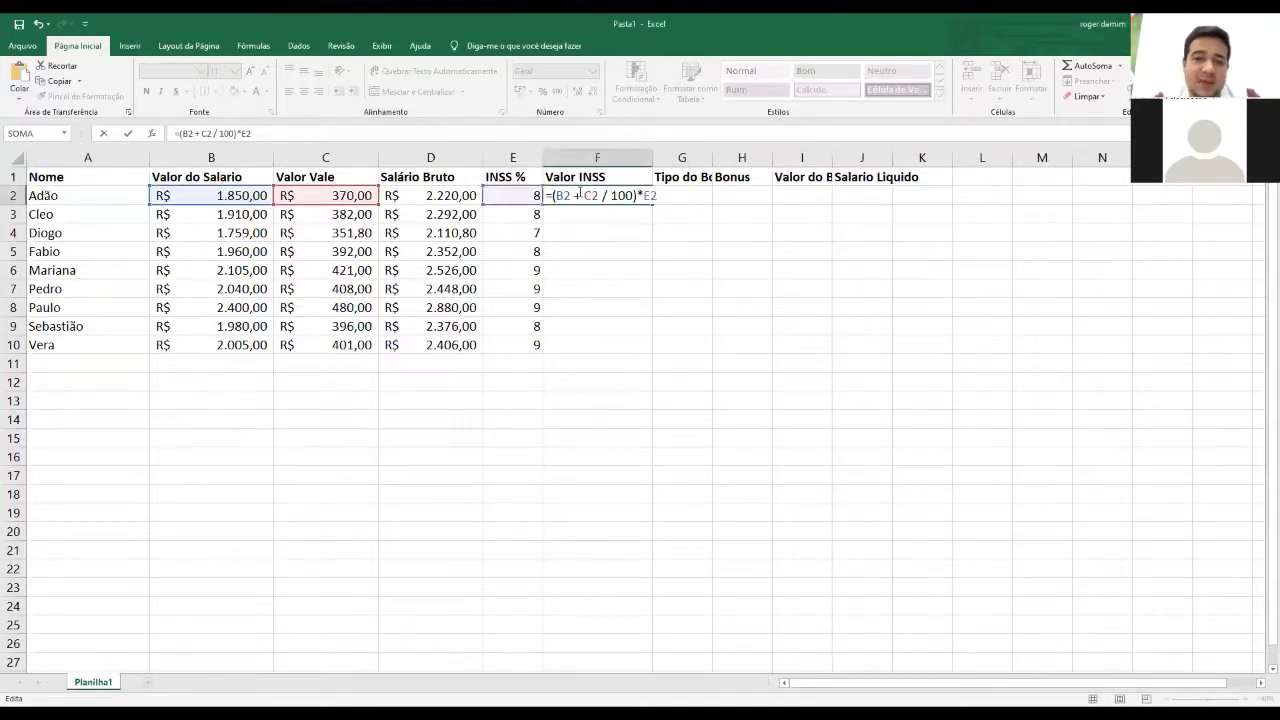
left_click_drag(600, 195, 557, 195)
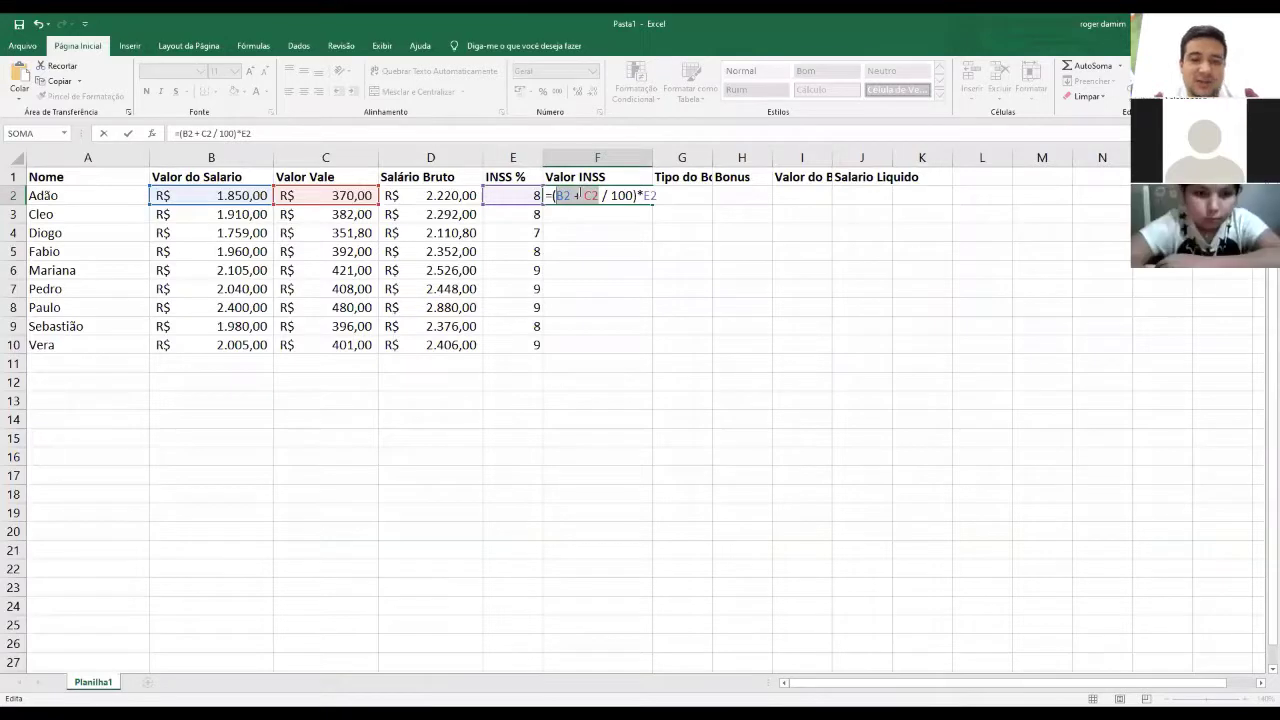
type("D2")
key("Return")
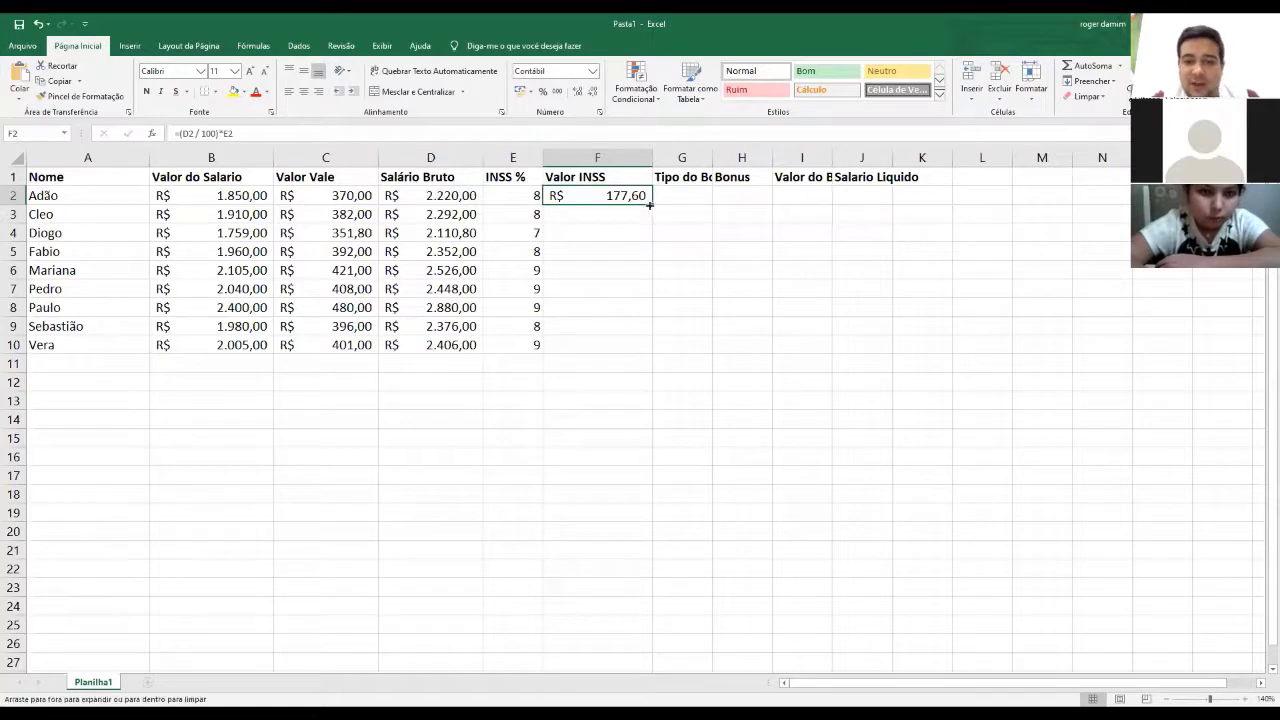
left_click_drag(653, 204, 631, 357)
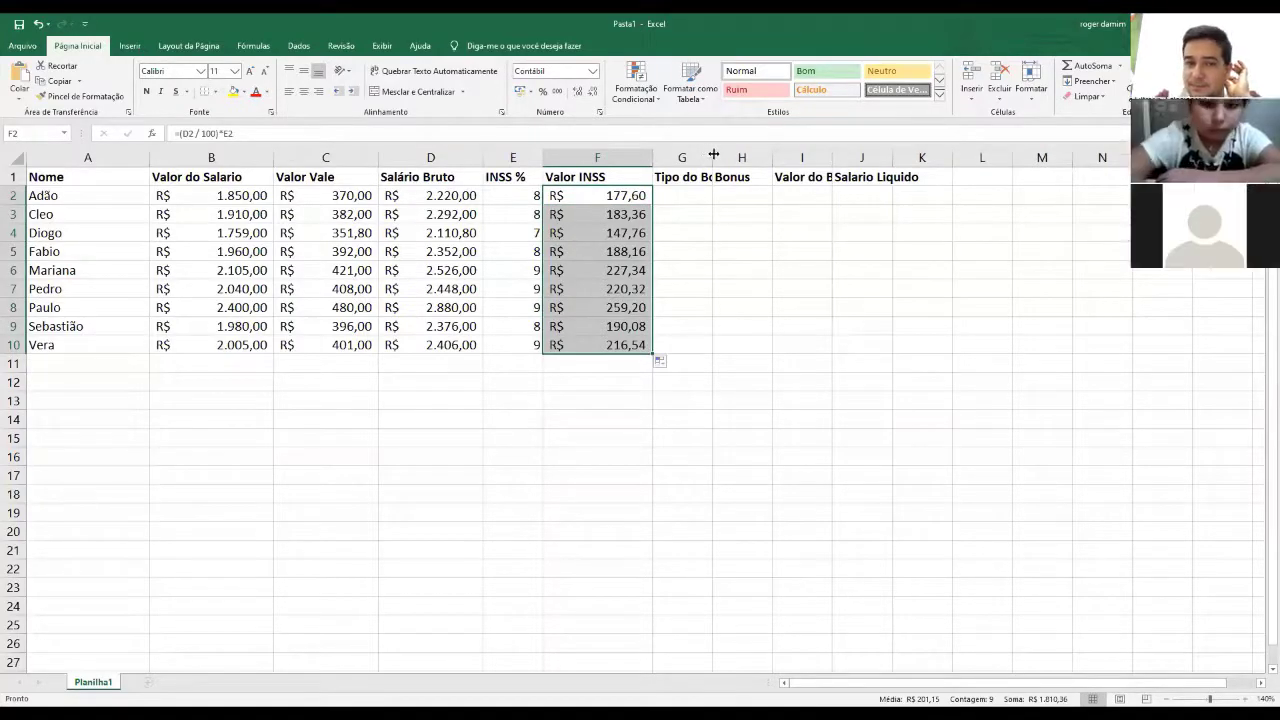
- Widen column G to fit the "Tipo do Bonus" header and enter SIM in G2 through G5
left_click_drag(711, 155, 765, 157)
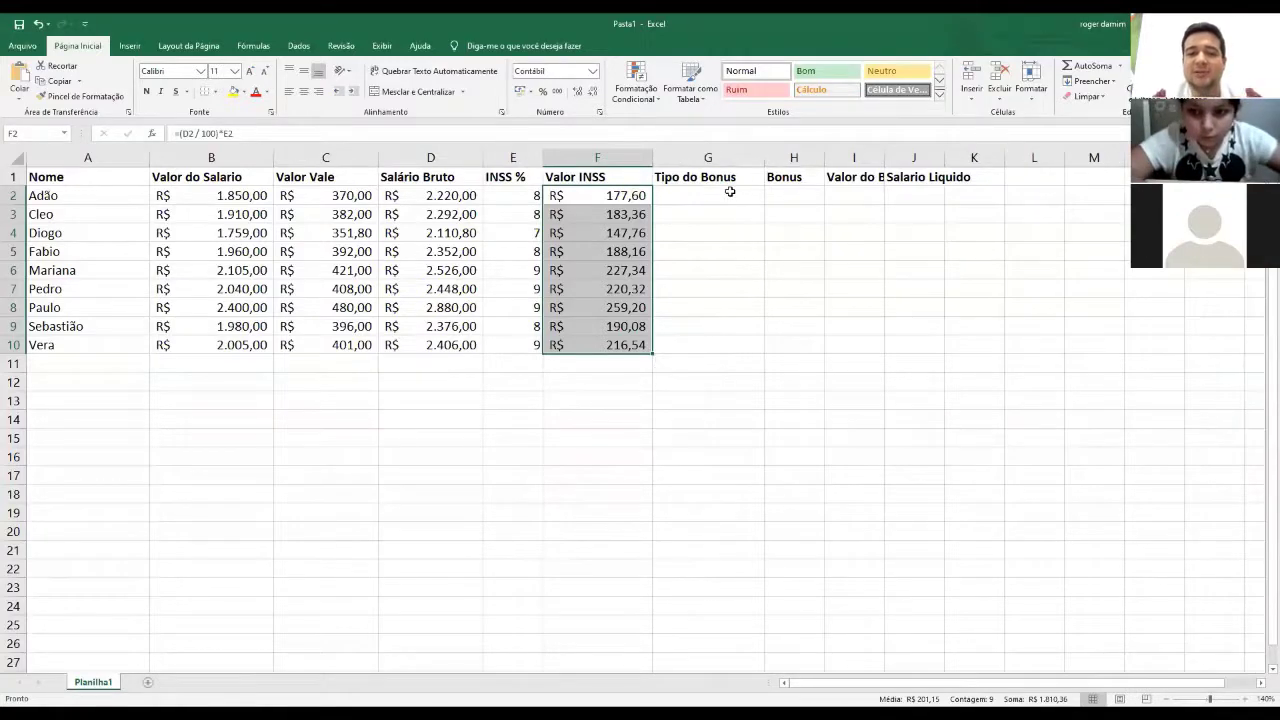
left_click(730, 191)
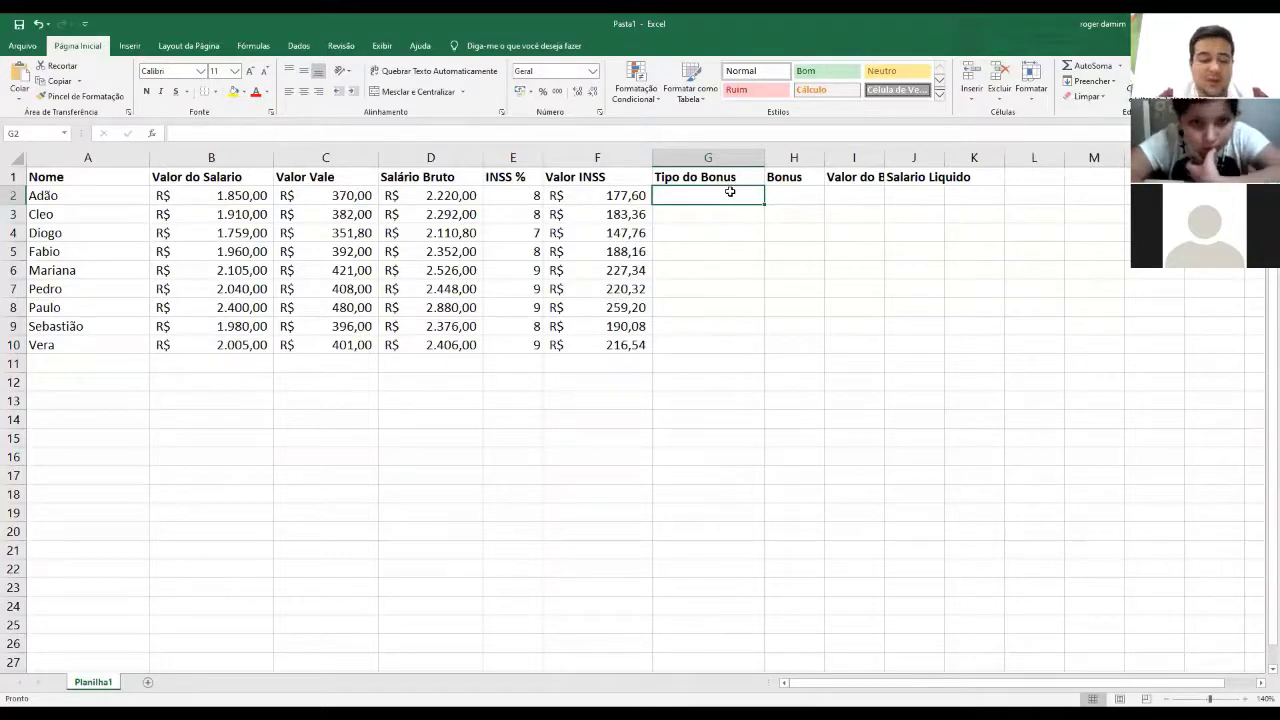
type("SIM")
key("Return")
type("S")
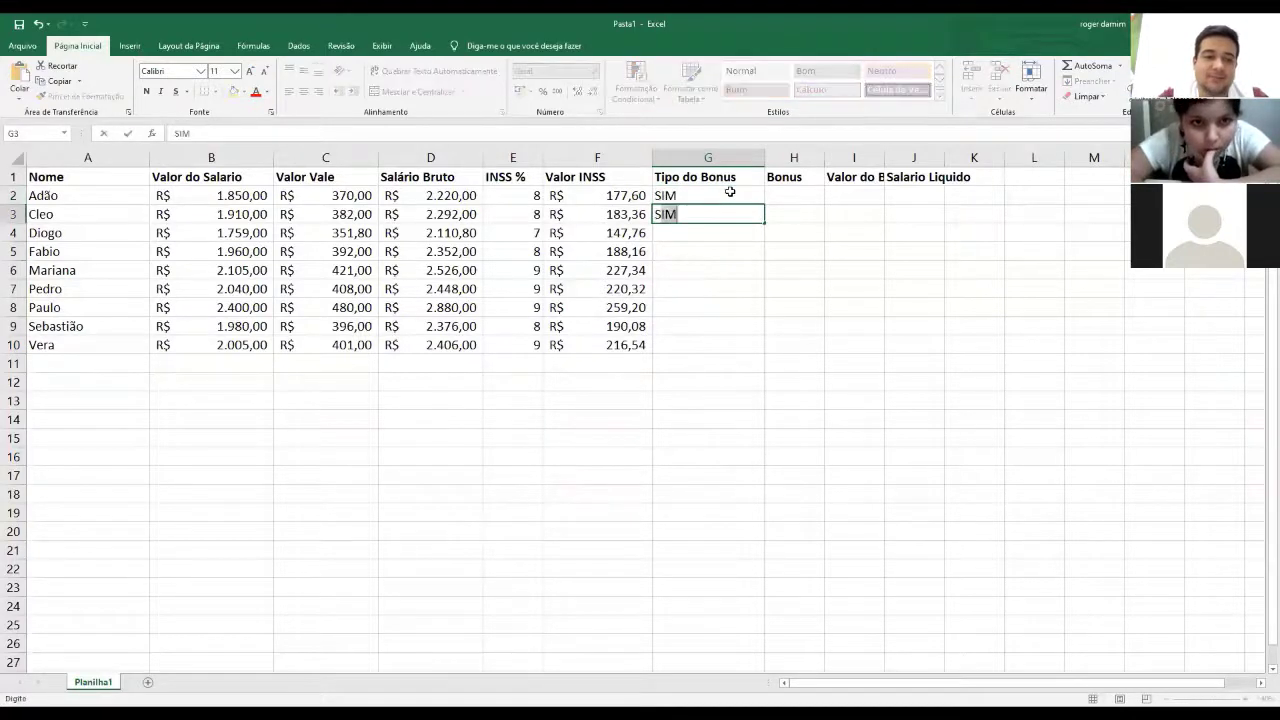
type("IM")
key("Return")
type("S")
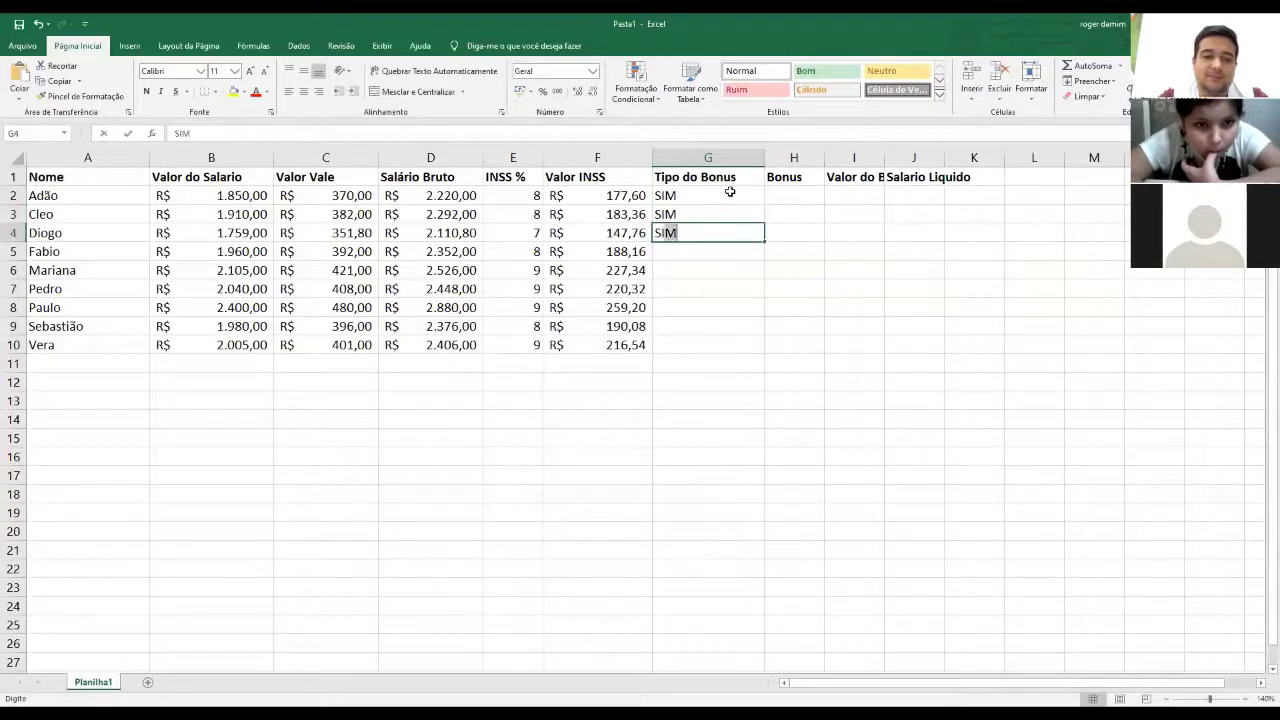
key("Return")
type("SIM")
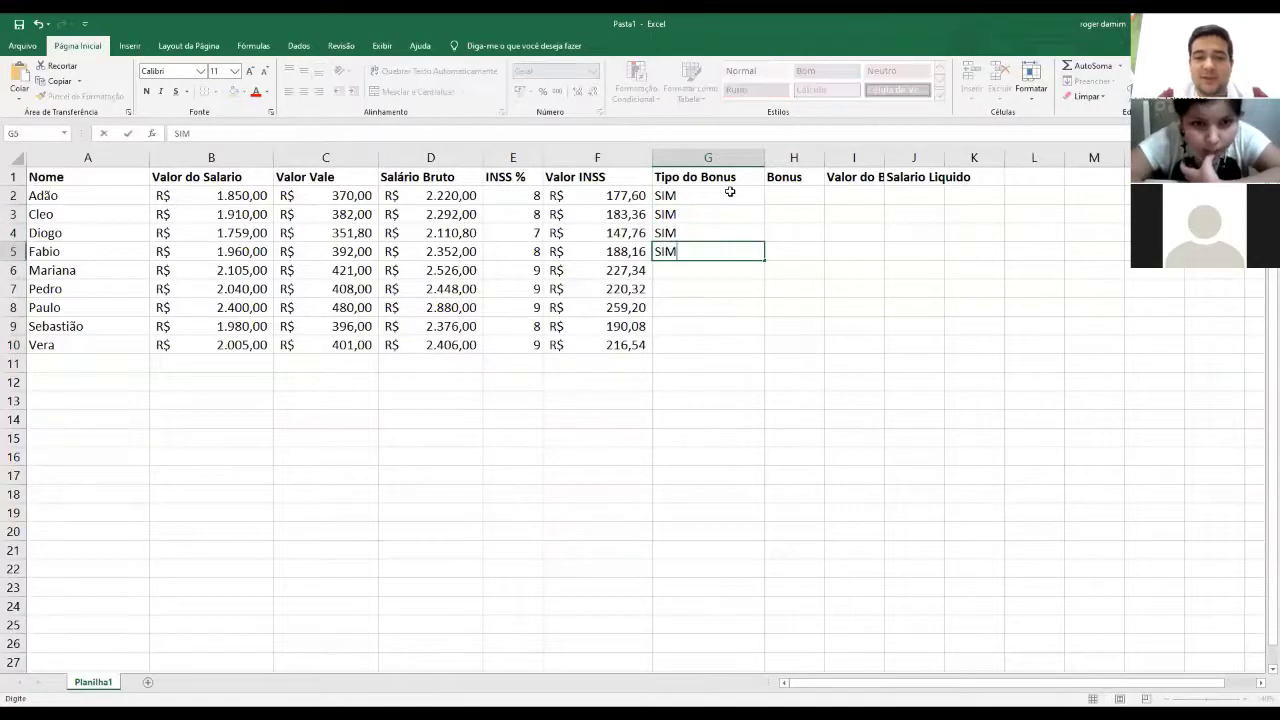
key("Return")
- Fill the remaining "Tipo do Bonus" cells G6 to G10 with NÃO, SIM, NÃO, SIM and NÃO
type("NÃ")
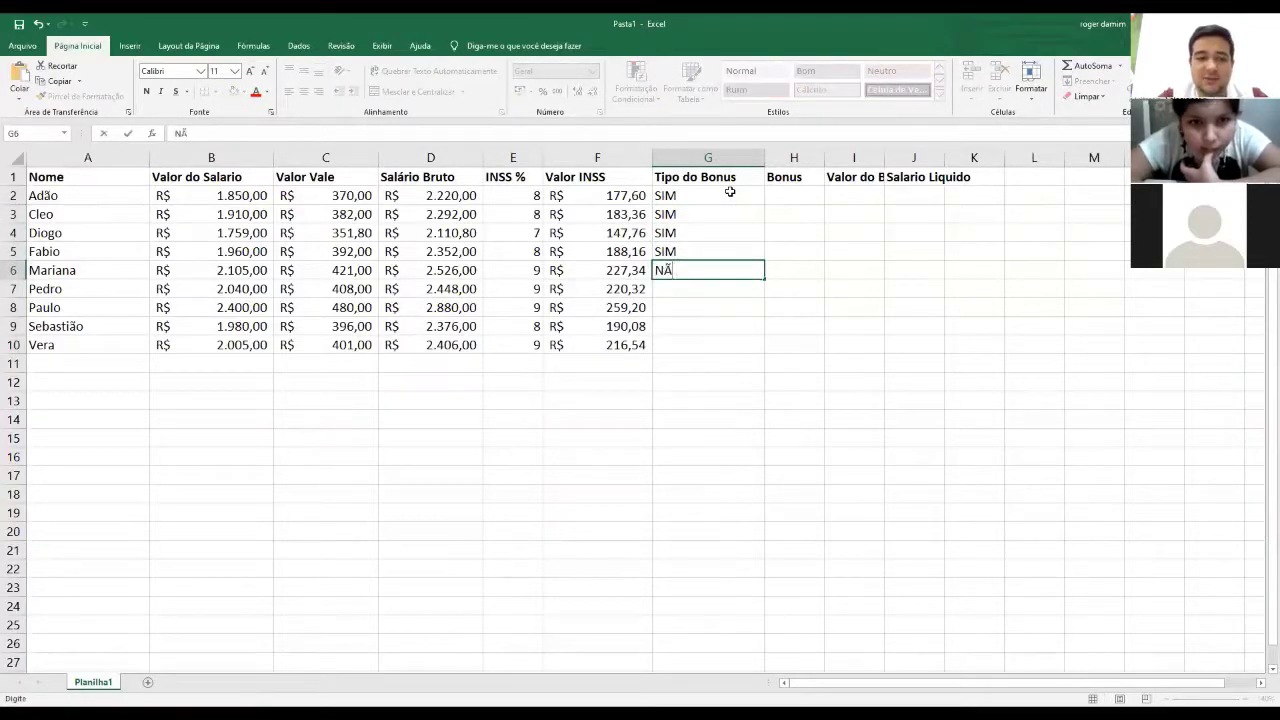
type("O")
key("Return")
type("SIM")
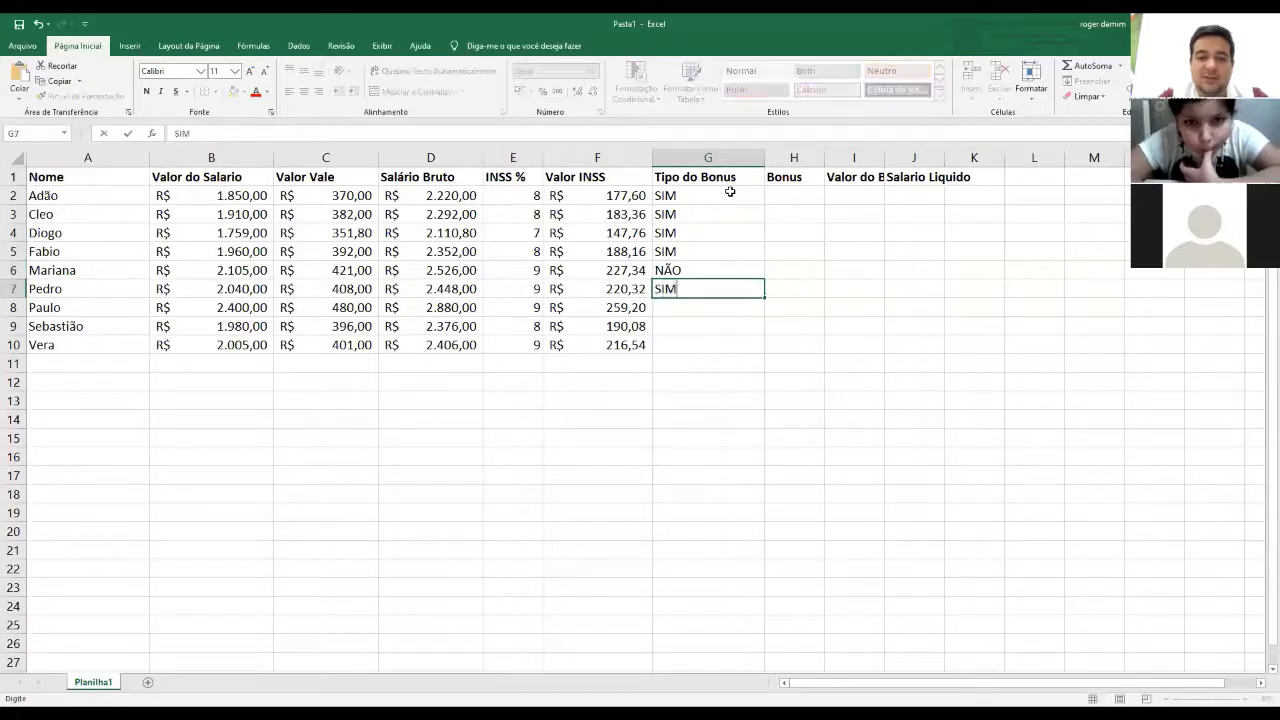
key("Return")
type("NÃO")
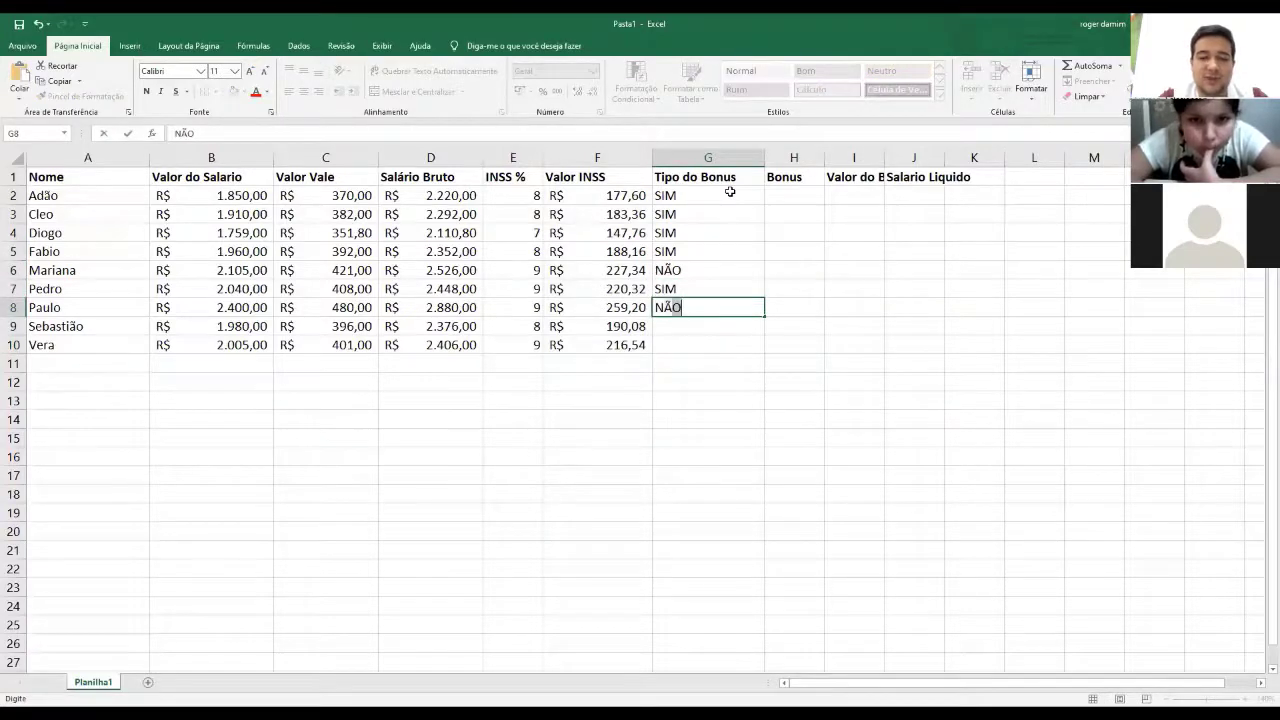
key("Return")
type("SIM")
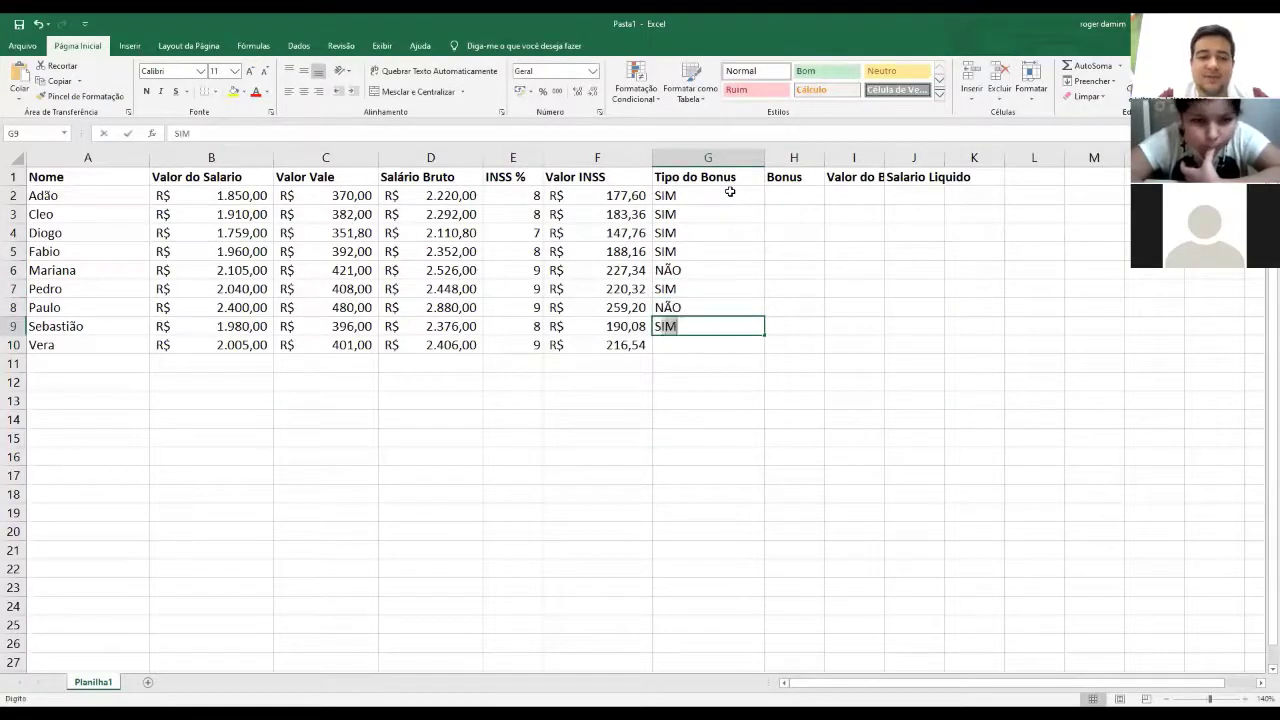
key("Return")
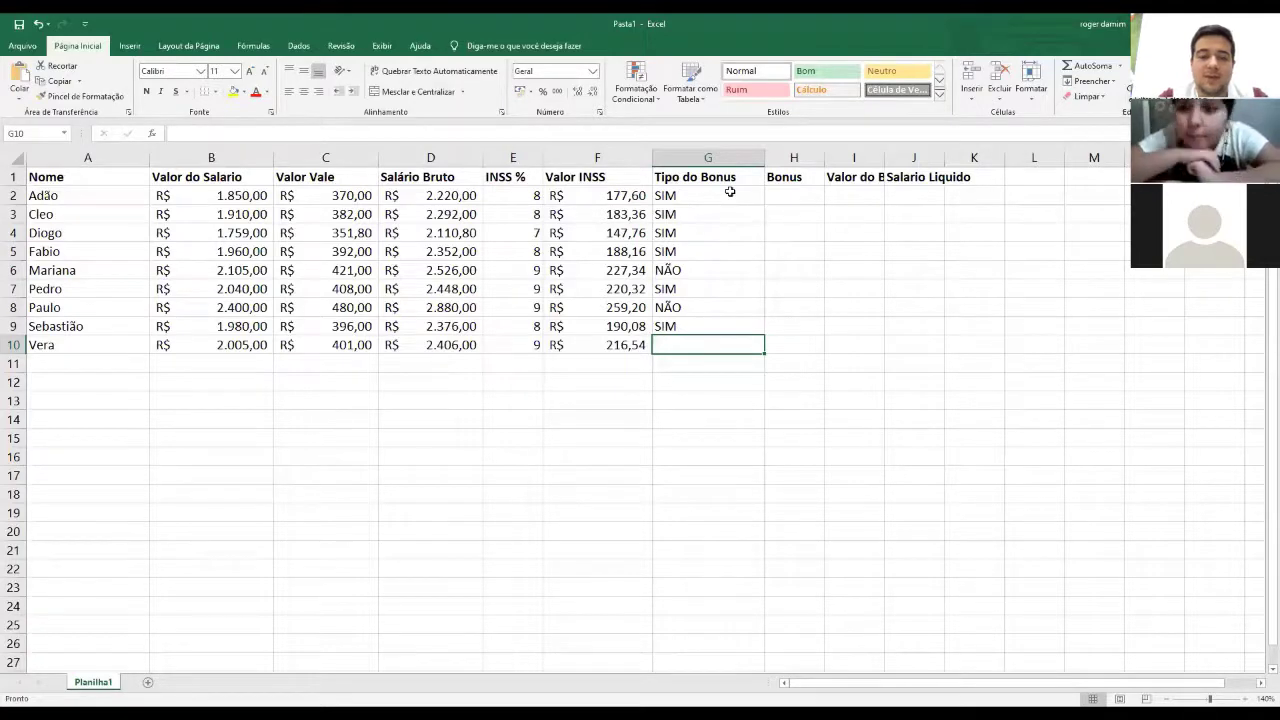
type("N")
key("Return")
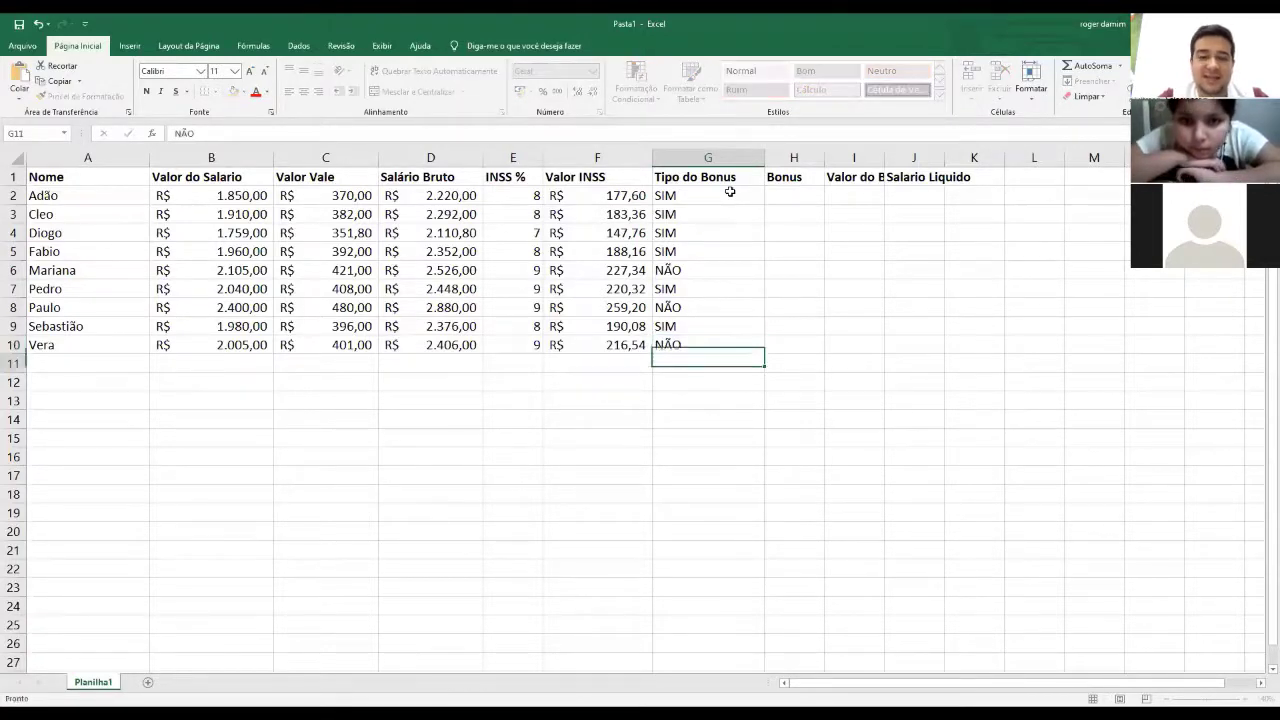
- Review the INSS % and "Valor INSS" columns, looking over the percentages in E2:E10 and the neighbouring cells in row 2
key("Up")
key("Left")
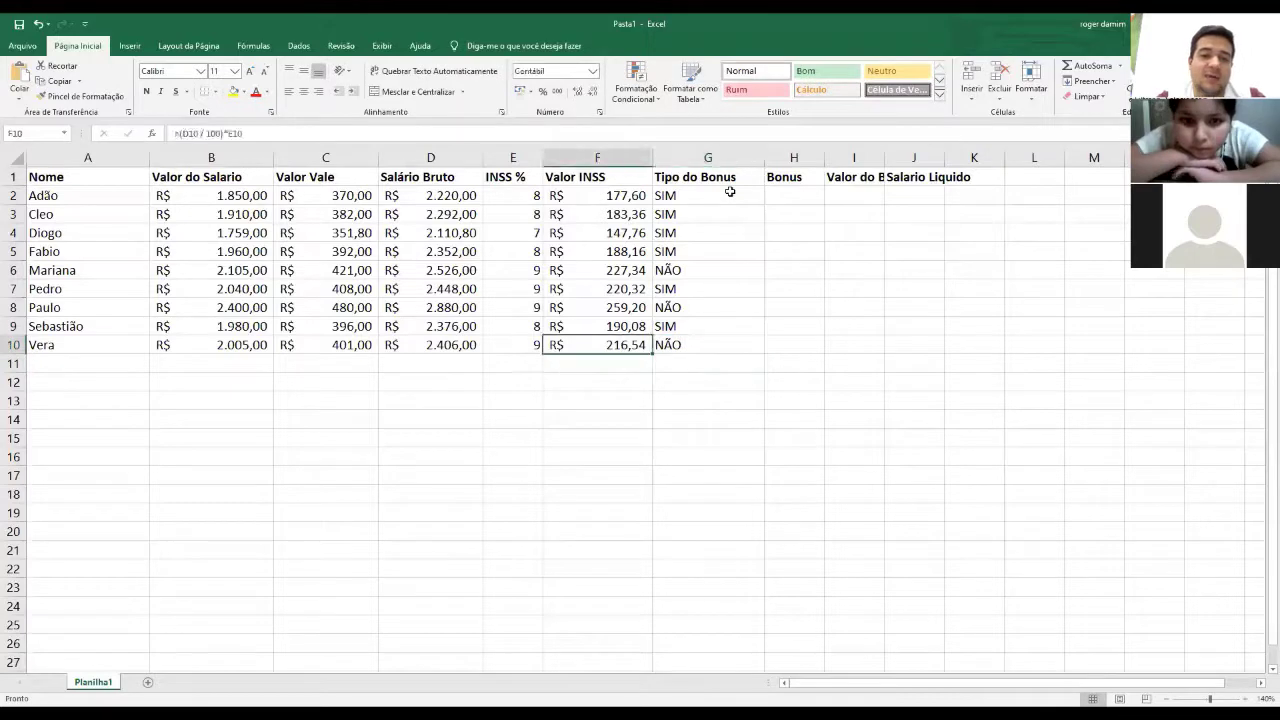
key("Up")
key("Up")
key("Up")
key("Up")
key("Up")
key("Up")
key("Up")
key("Up")
key("Up")
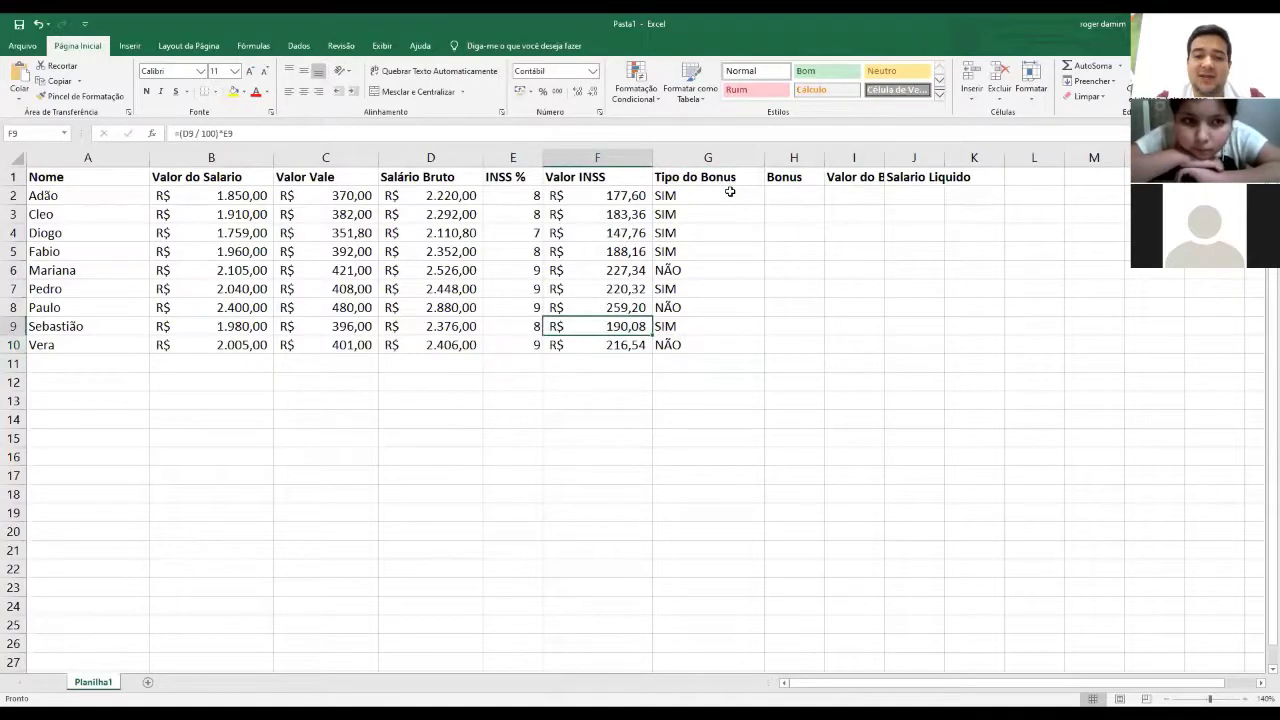
key("Down")
key("Left")
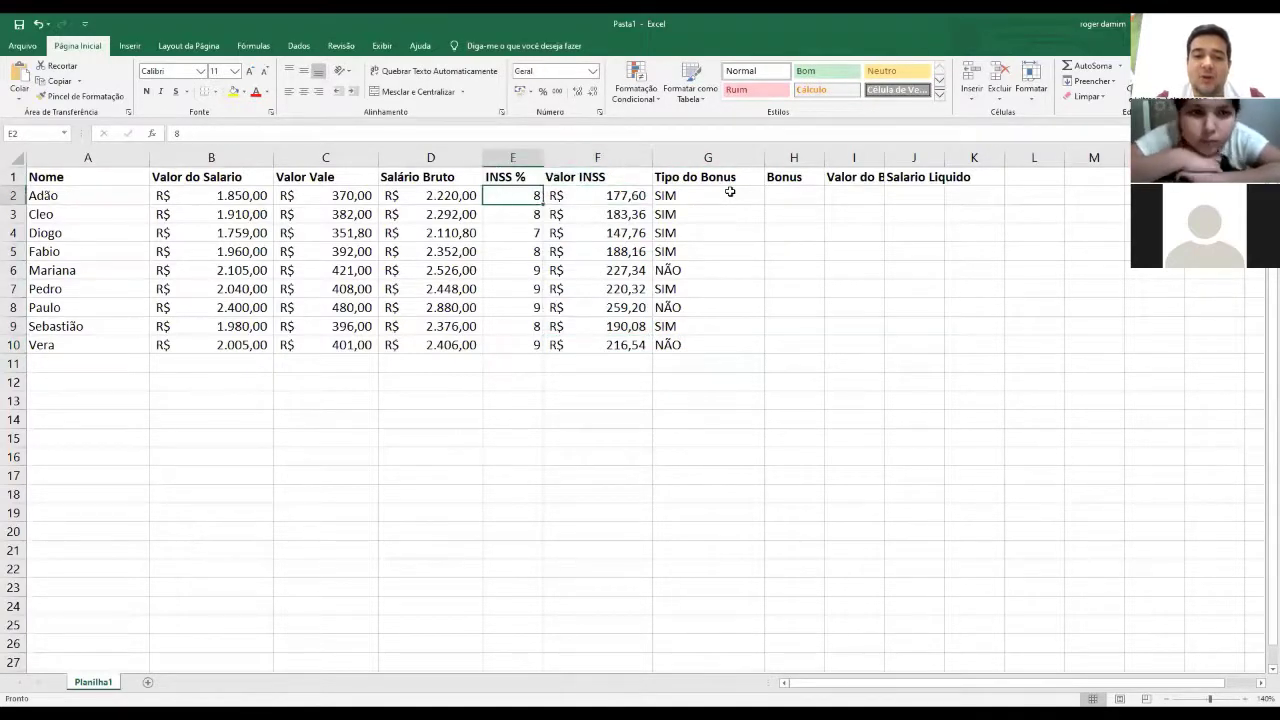
key("shift+Down")
key("shift+Down")
key("shift+Down")
key("shift+Down")
key("shift+Down")
key("shift+Down")
key("shift+Down")
key("shift+Down")
key("shift+Down")
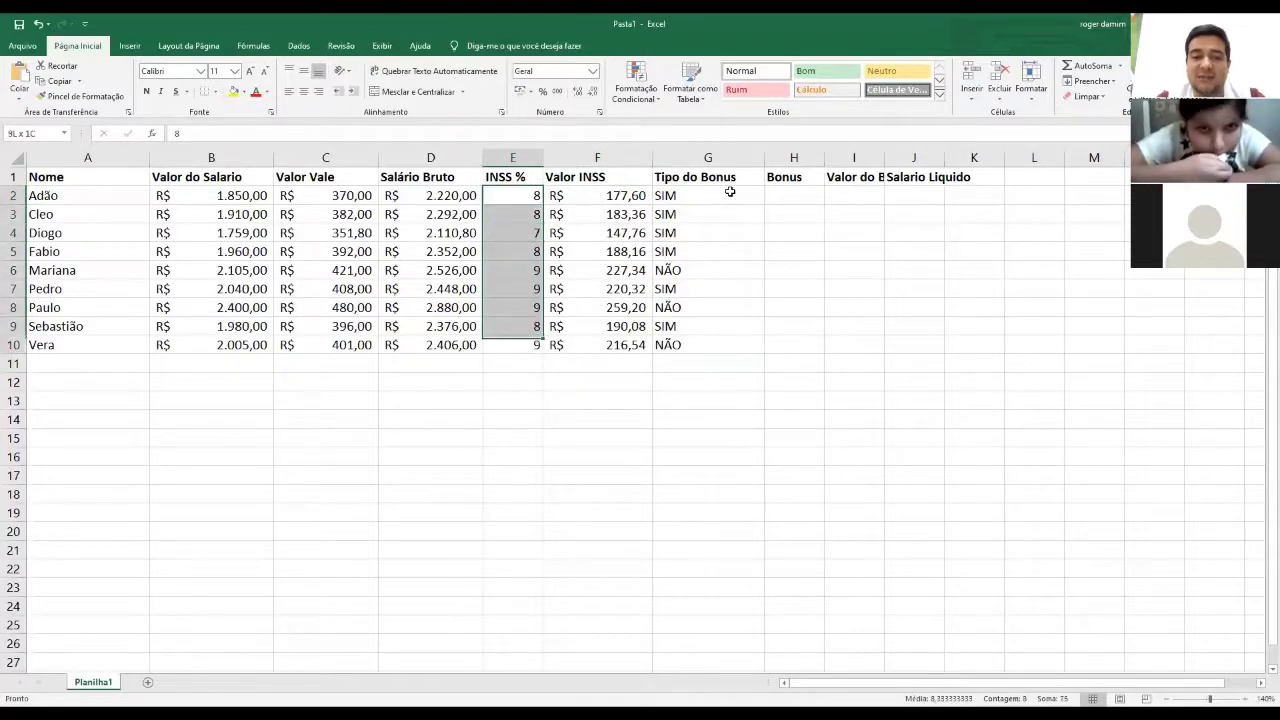
key("Left")
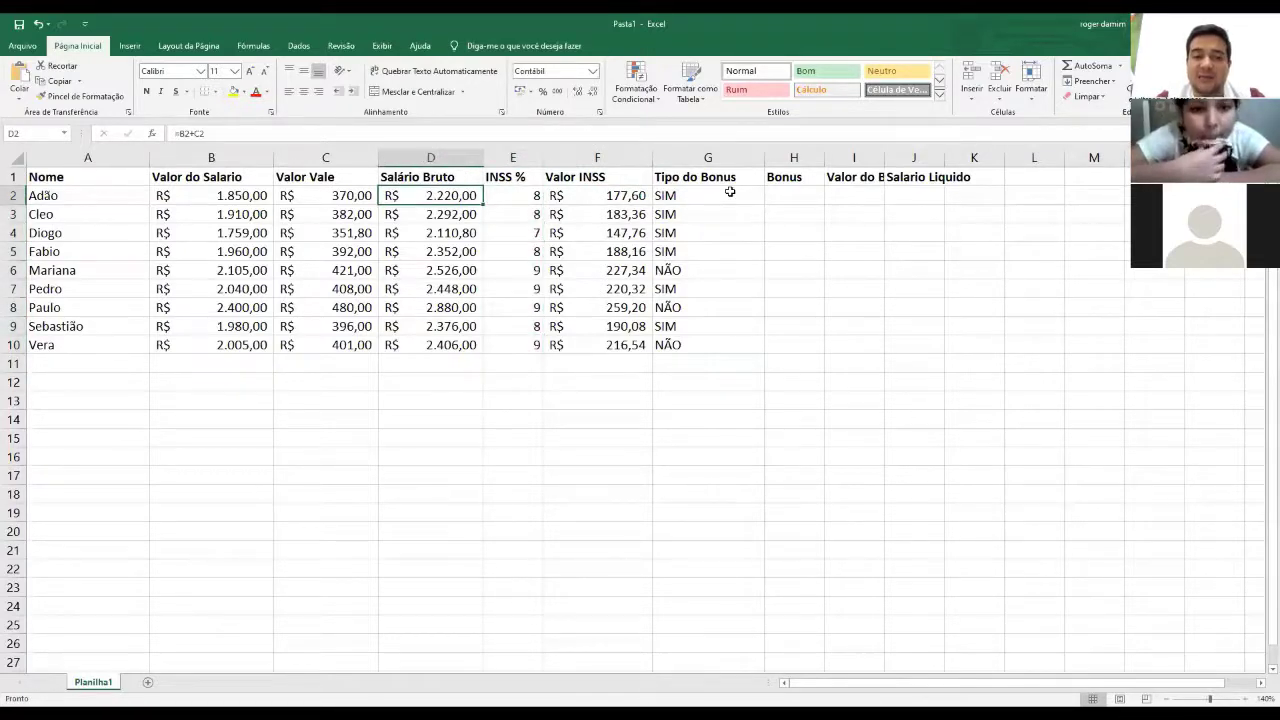
key("Right")
key("Right")
key("Right")
key("Left")
key("Left")
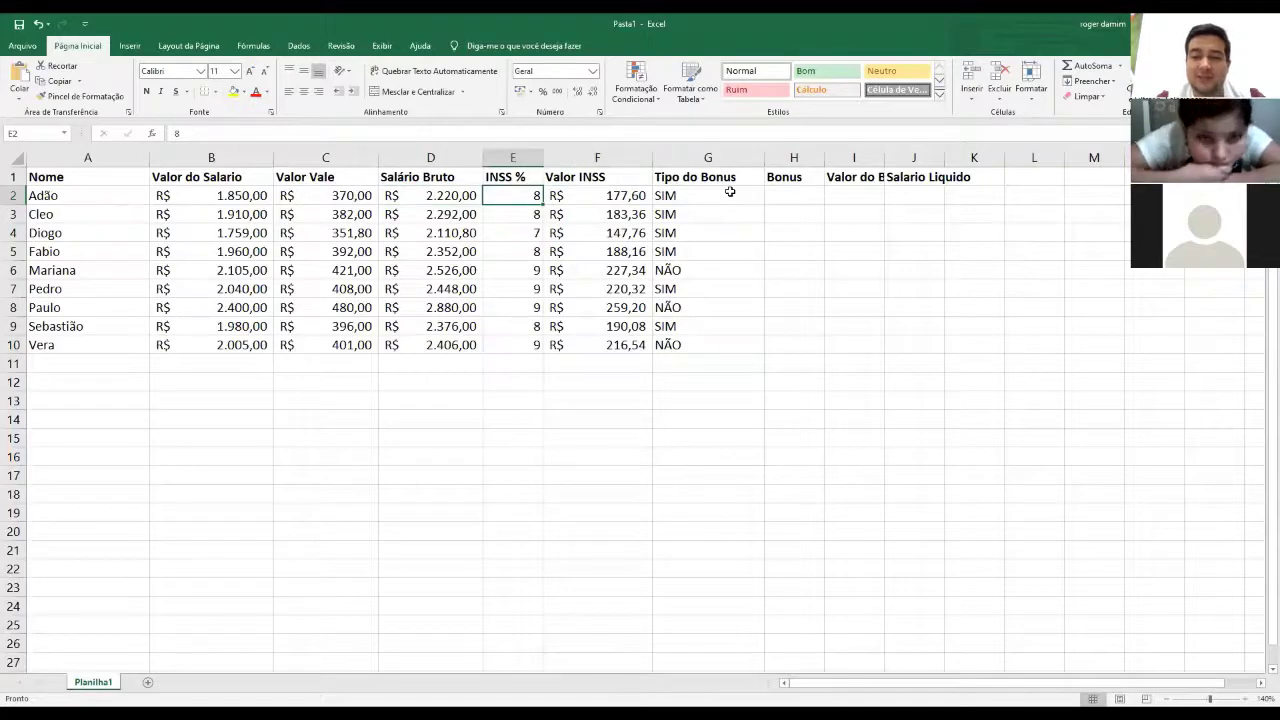
key("Right")
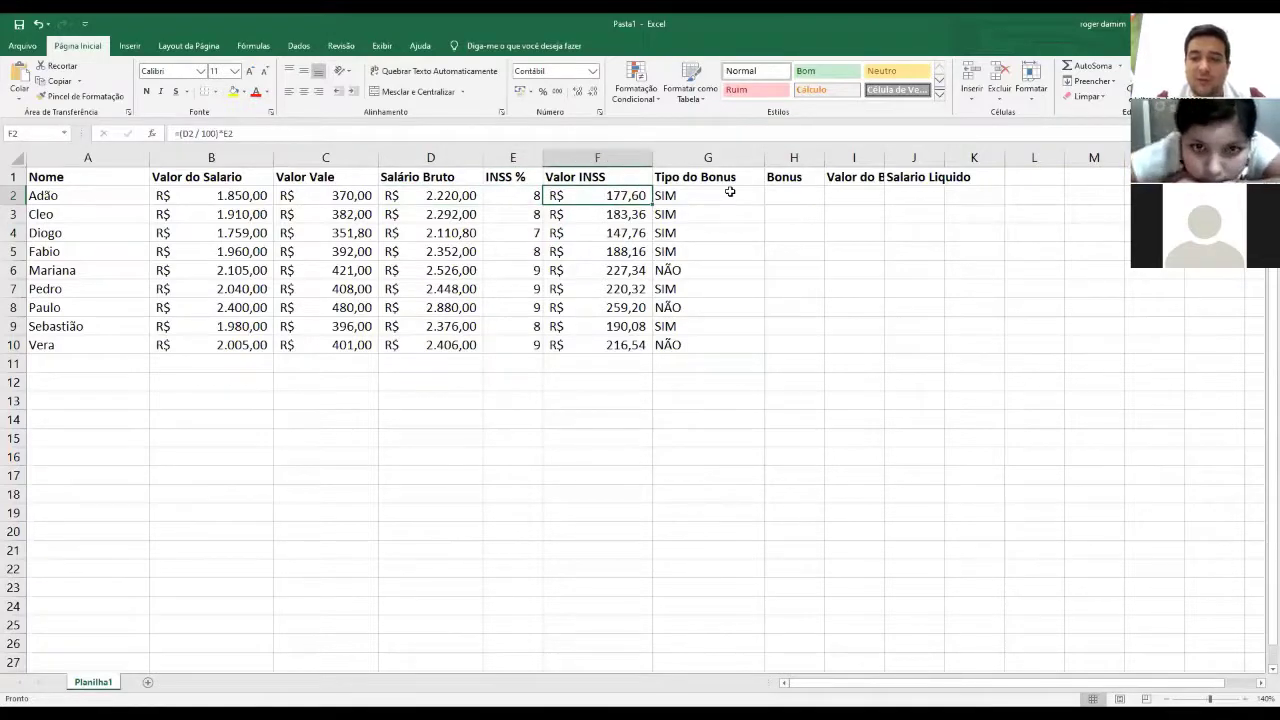
- Examine the "Valor INSS" formula in F2, focusing on its D2 / 100 part, and leave it as it is
double_click(614, 198)
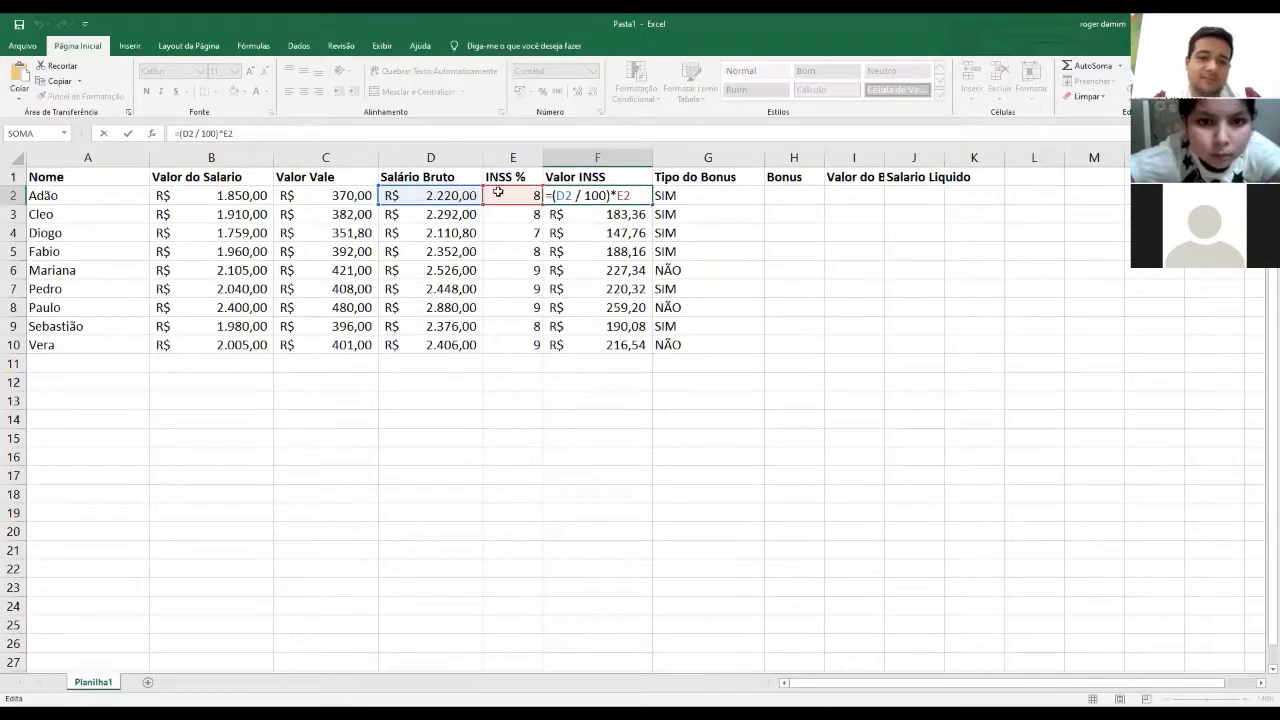
left_click(555, 195)
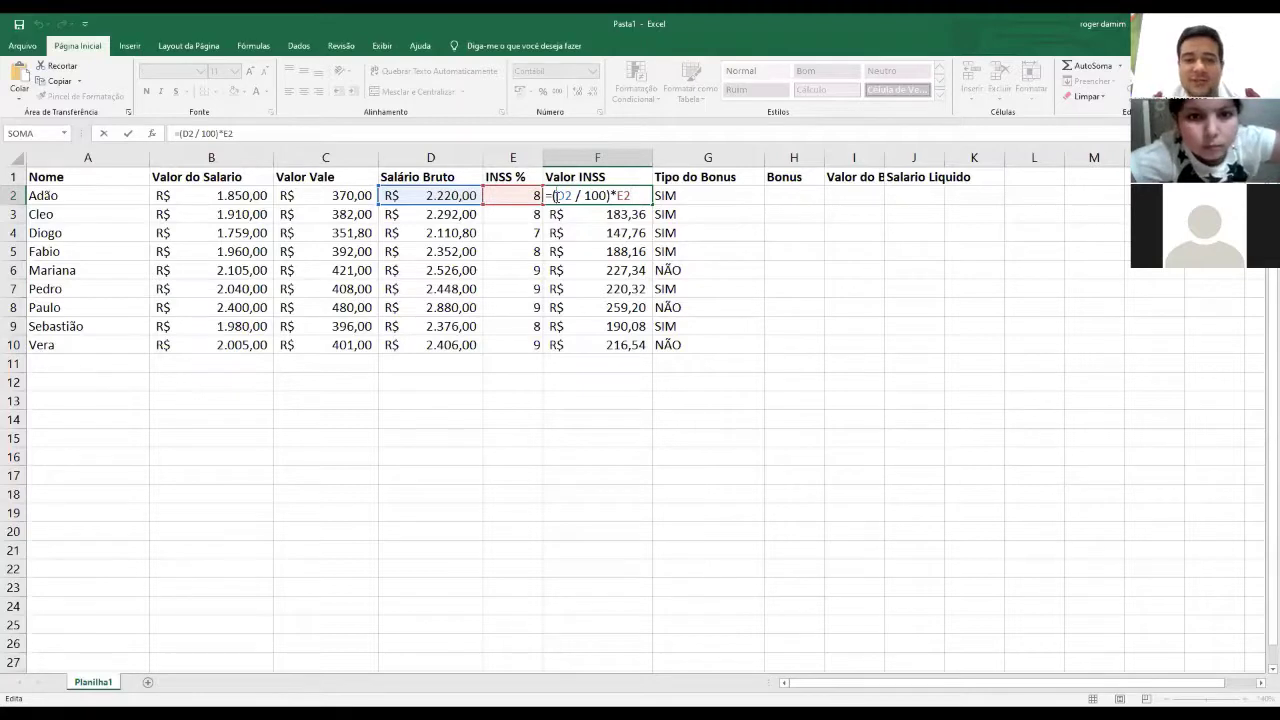
left_click_drag(555, 195, 608, 195)
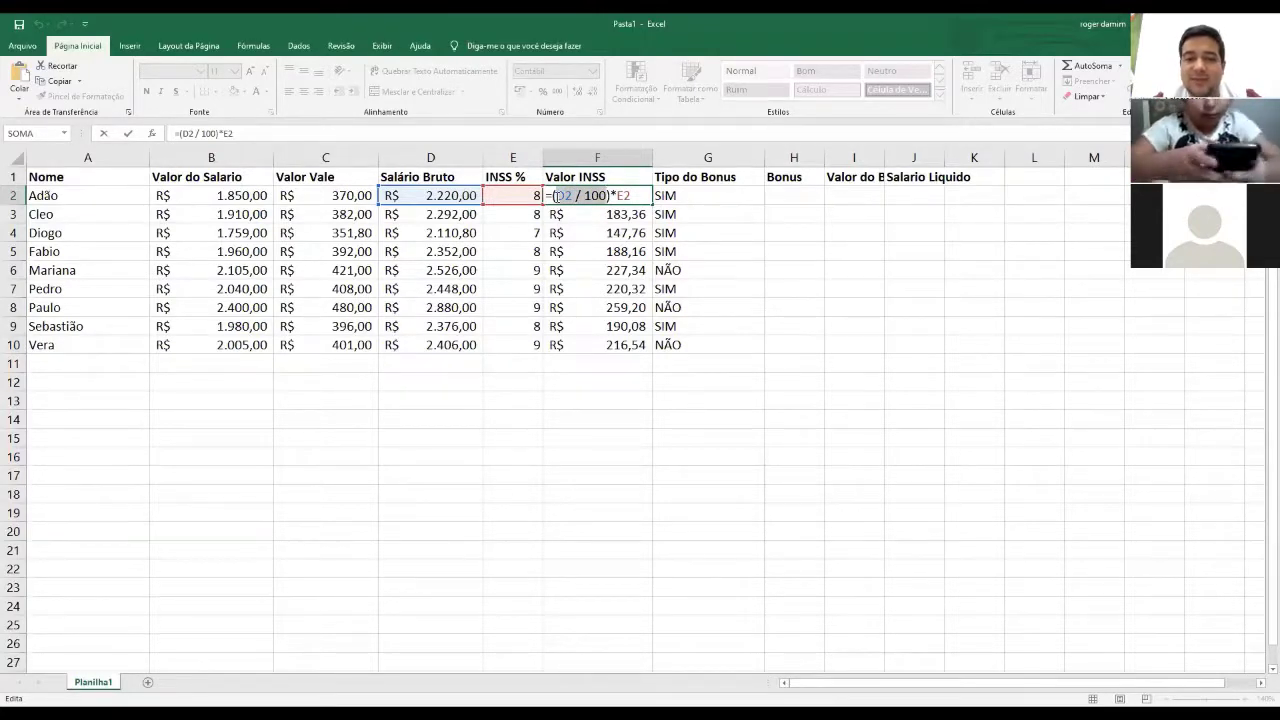
left_click(556, 195)
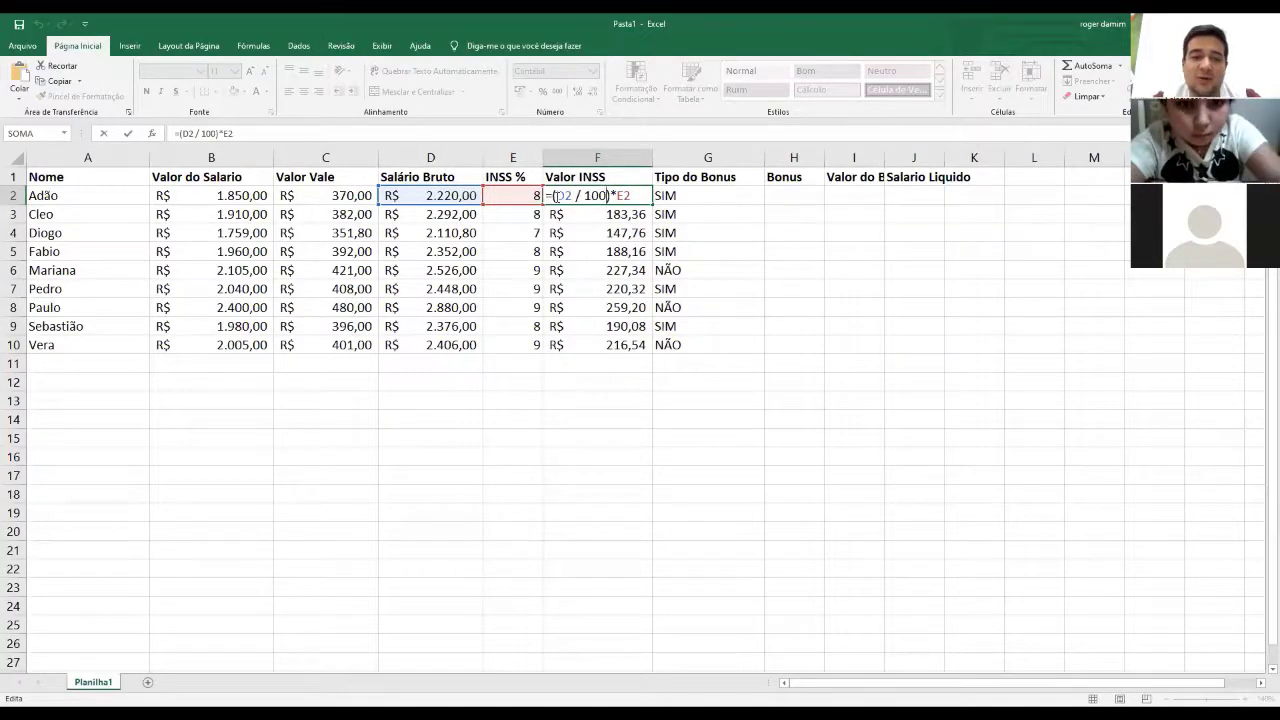
left_click_drag(608, 195, 556, 195)
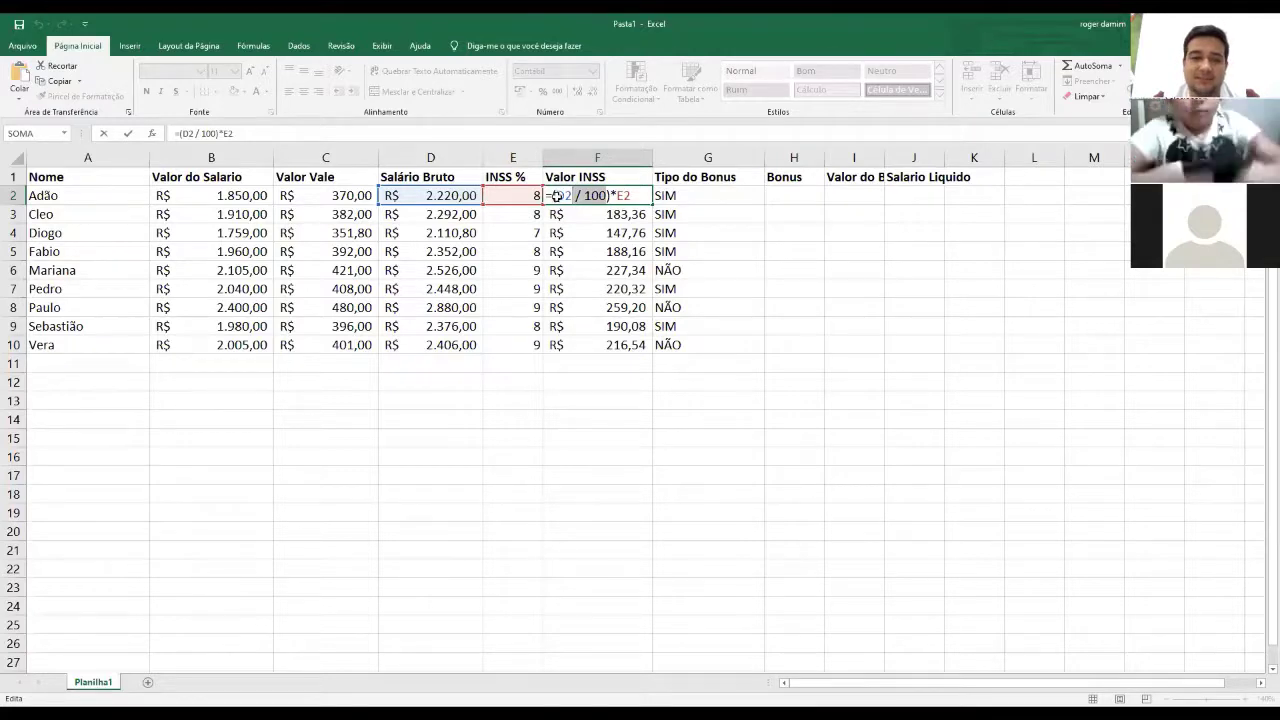
key("Return")
left_click(556, 195)
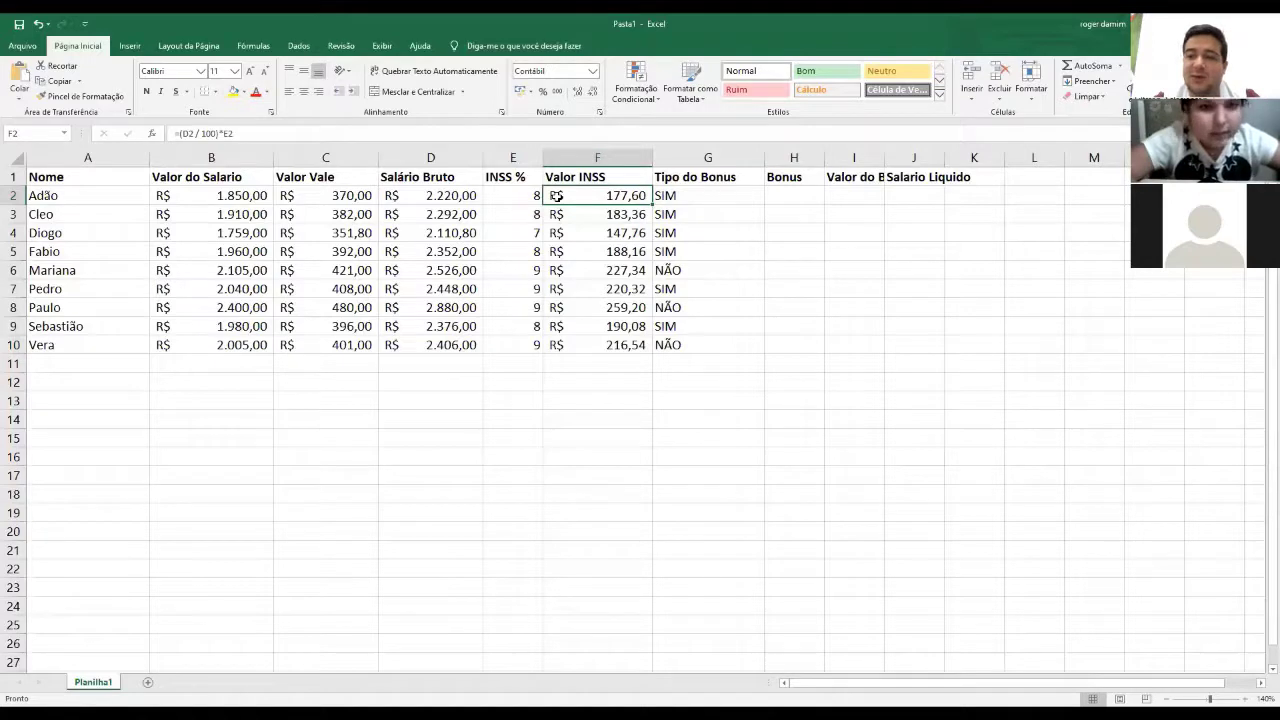
- Review the SIM and NÃO entries in the "Tipo do Bonus" column, G2:G10
key("Right")
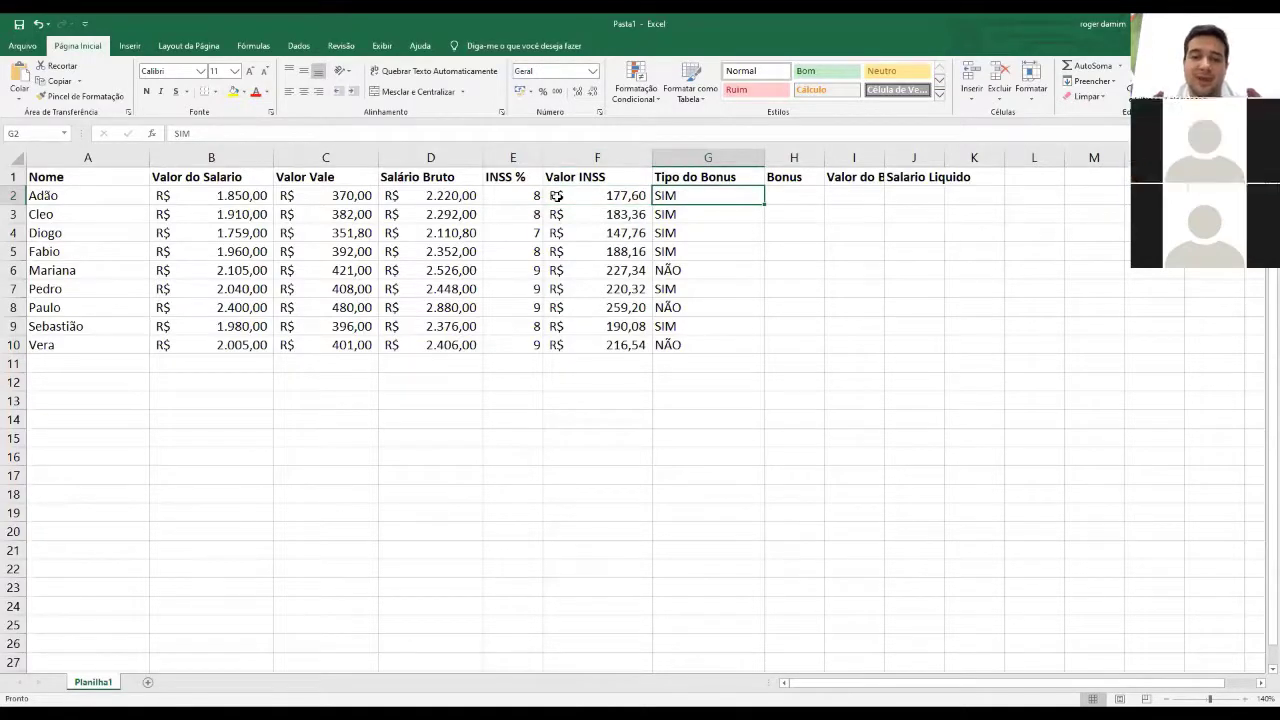
key("shift+Down")
key("shift+Down")
key("shift+Down")
key("shift+Down")
key("shift+Down")
key("shift+Down")
key("shift+Down")
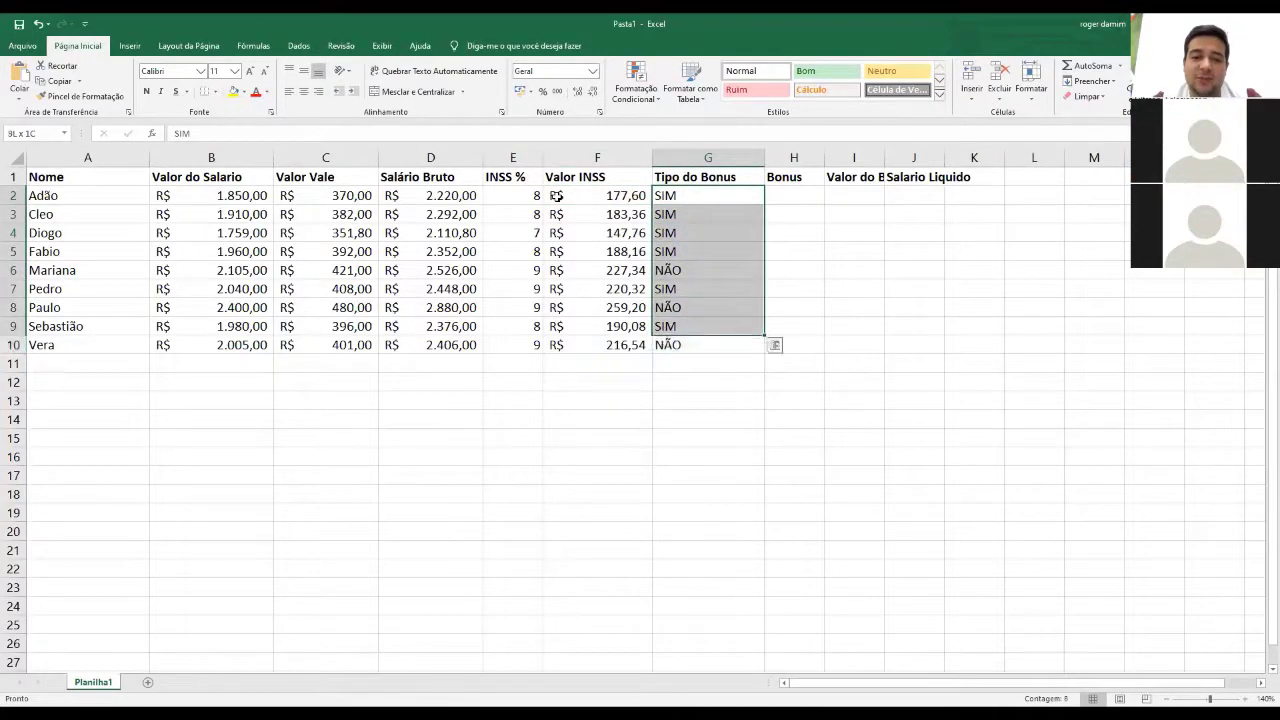
key("shift+Up")
key("shift+Up")
key("shift+Up")
key("shift+Up")
key("shift+Up")
key("shift+Up")
key("shift+Up")
key("shift+Down")
key("shift+Down")
key("shift+Down")
key("shift+Down")
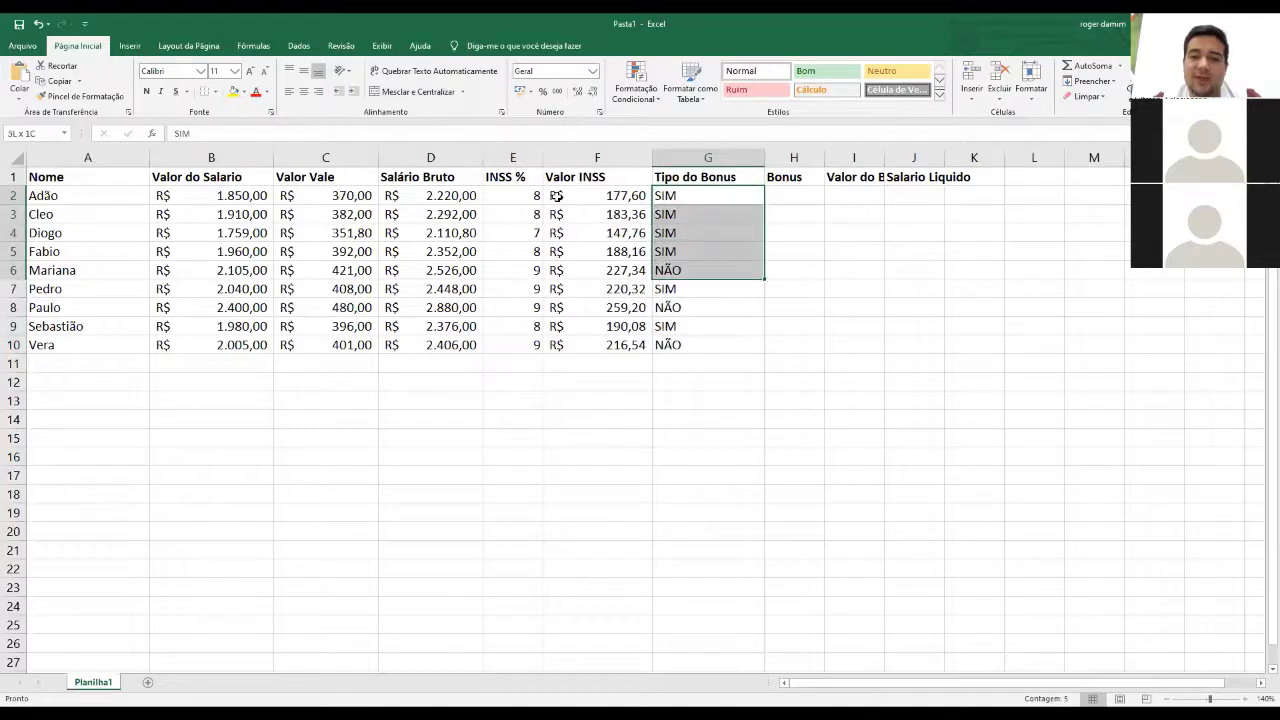
key("shift+Down")
key("shift+Down")
key("shift+Down")
key("shift+Down")
- Narrow column G slightly, widen column H, and enter 15 as the Bonus in H2 through H5
key("shift+Right")
key("Right")
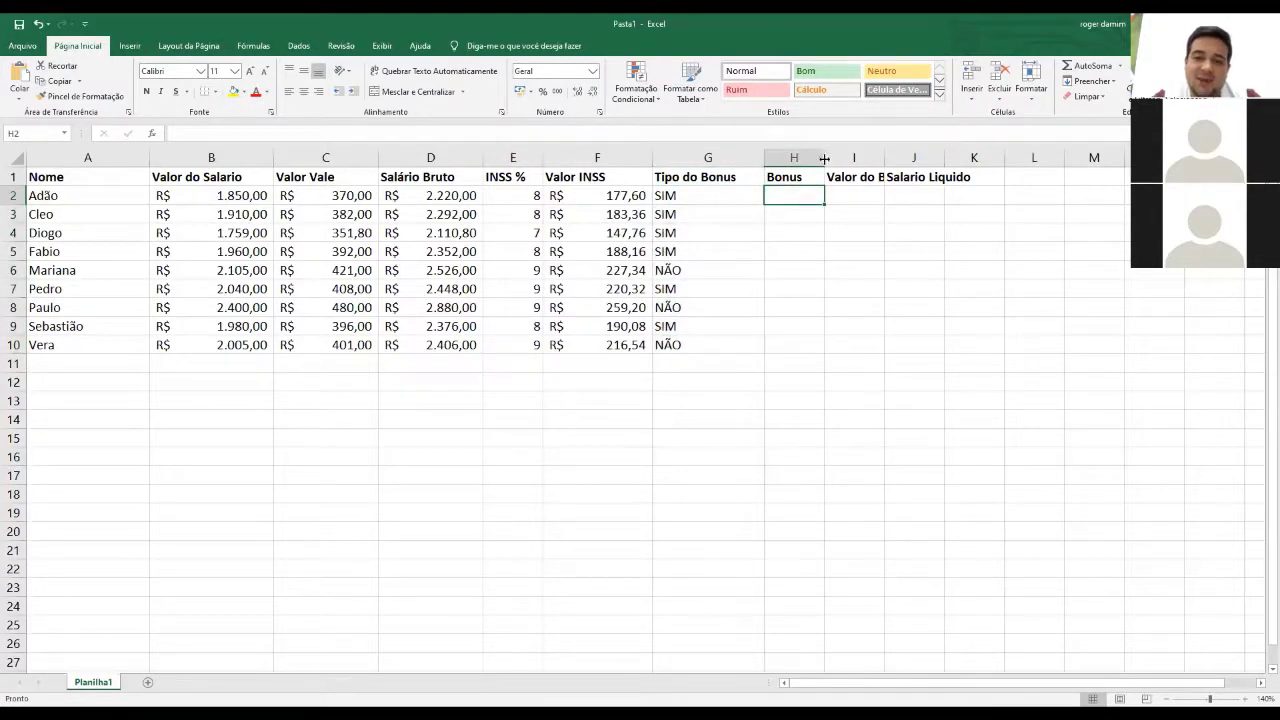
left_click_drag(824, 158, 747, 157)
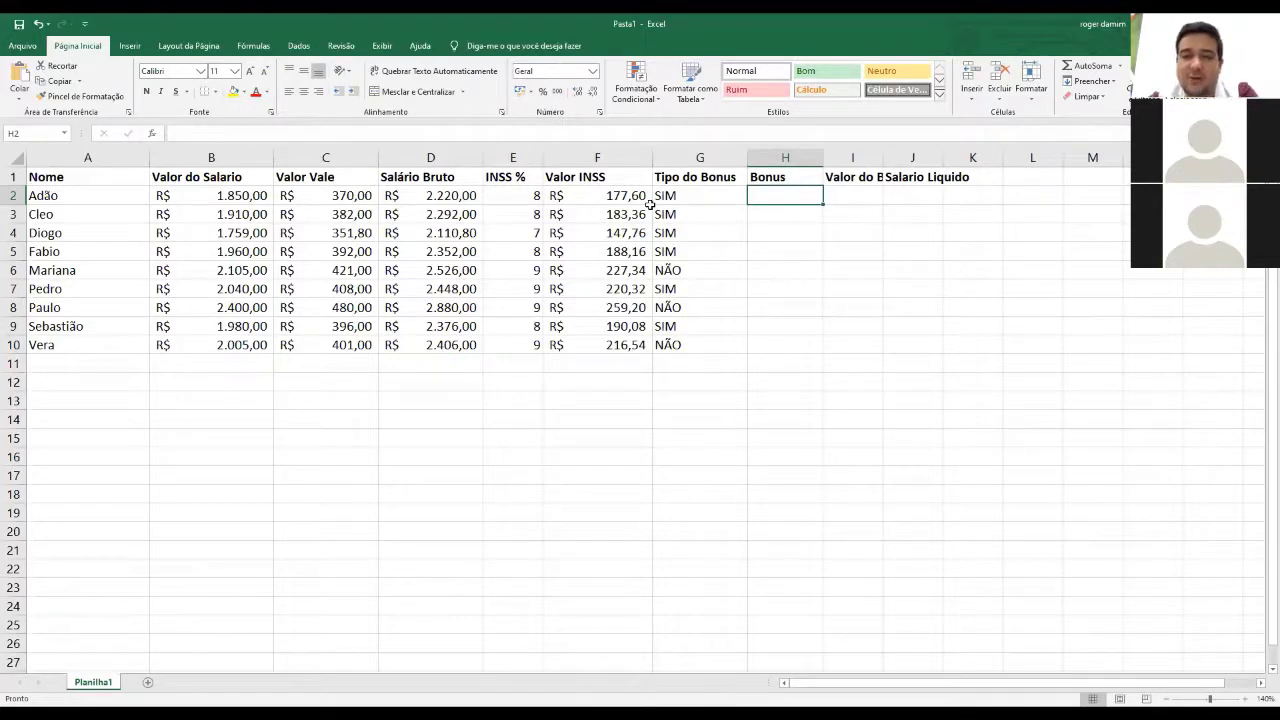
type("15")
key("Return")
type("15")
key("Return")
type("5")
key("Return")
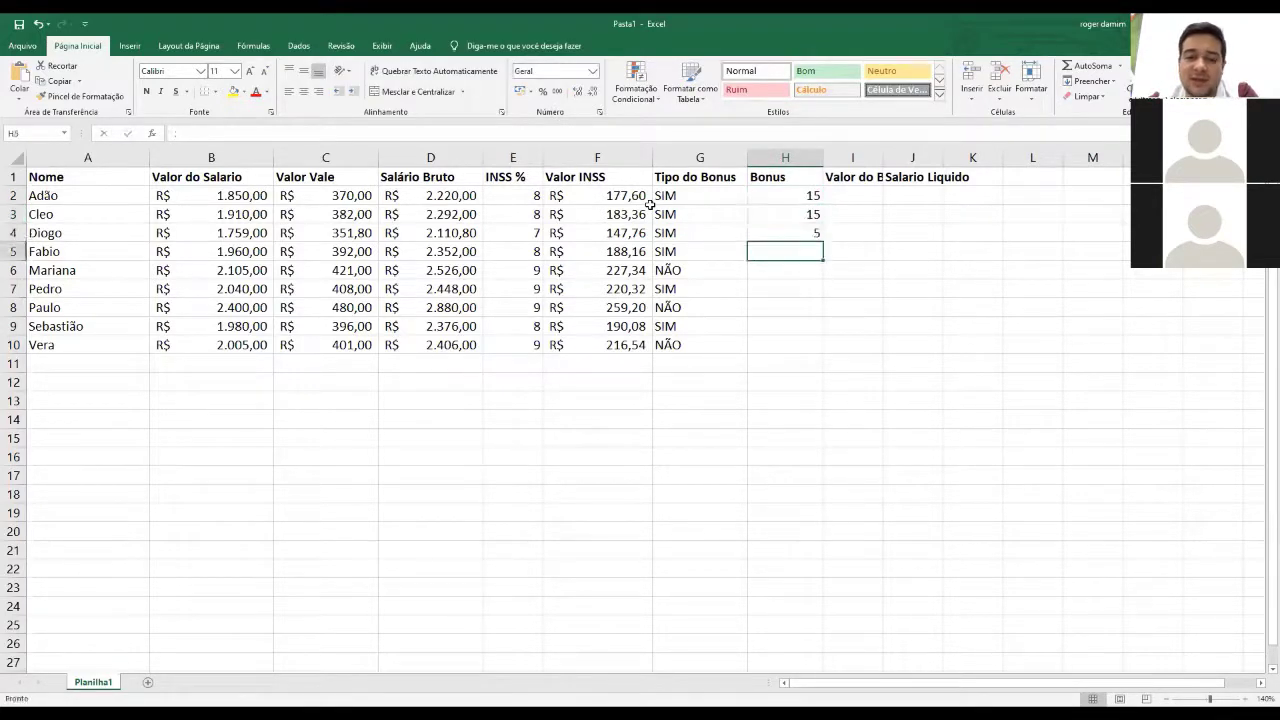
key("Up")
type("15")
key("Return")
type("15")
key("Return")
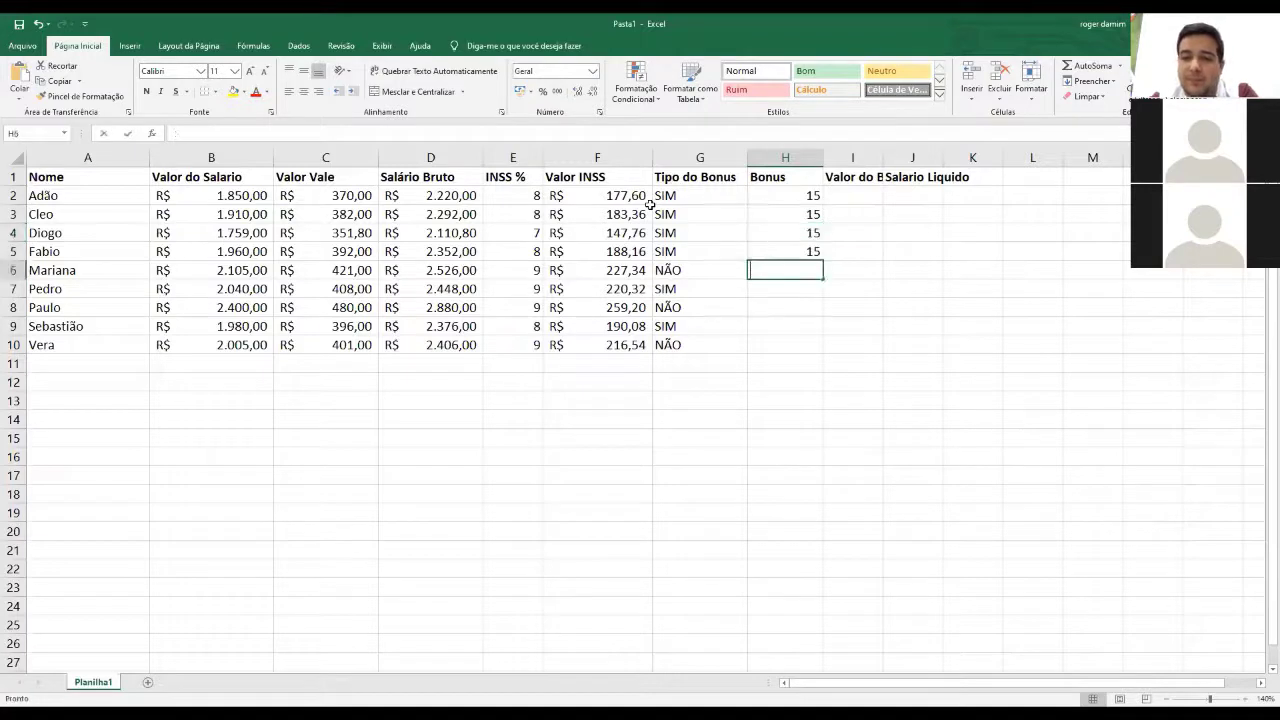
- Enter 15 as the Bonus for the remaining employees in H6 through H10
type("15")
key("Return")
type("15")
key("Return")
type("15")
key("Return")
type("1")
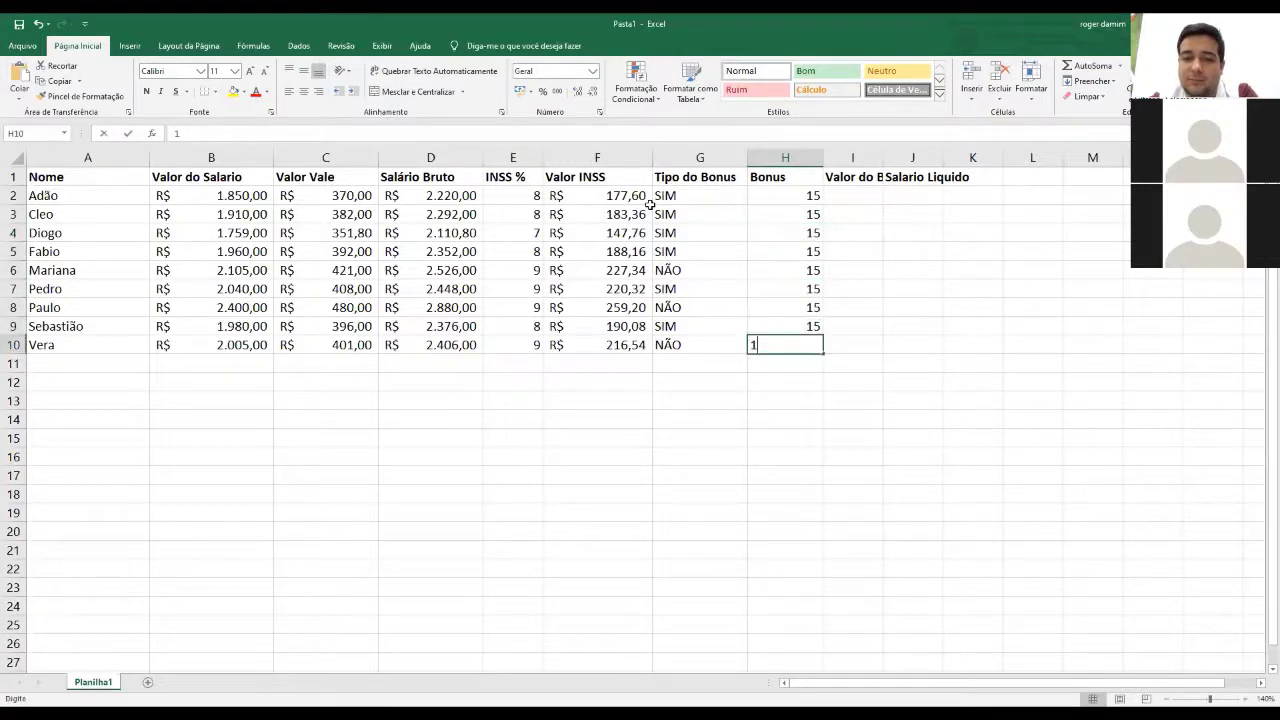
type("5 15")
key("Return")
- Change the Bonus of the first three employees, H2 through H4, to 10
key("Up")
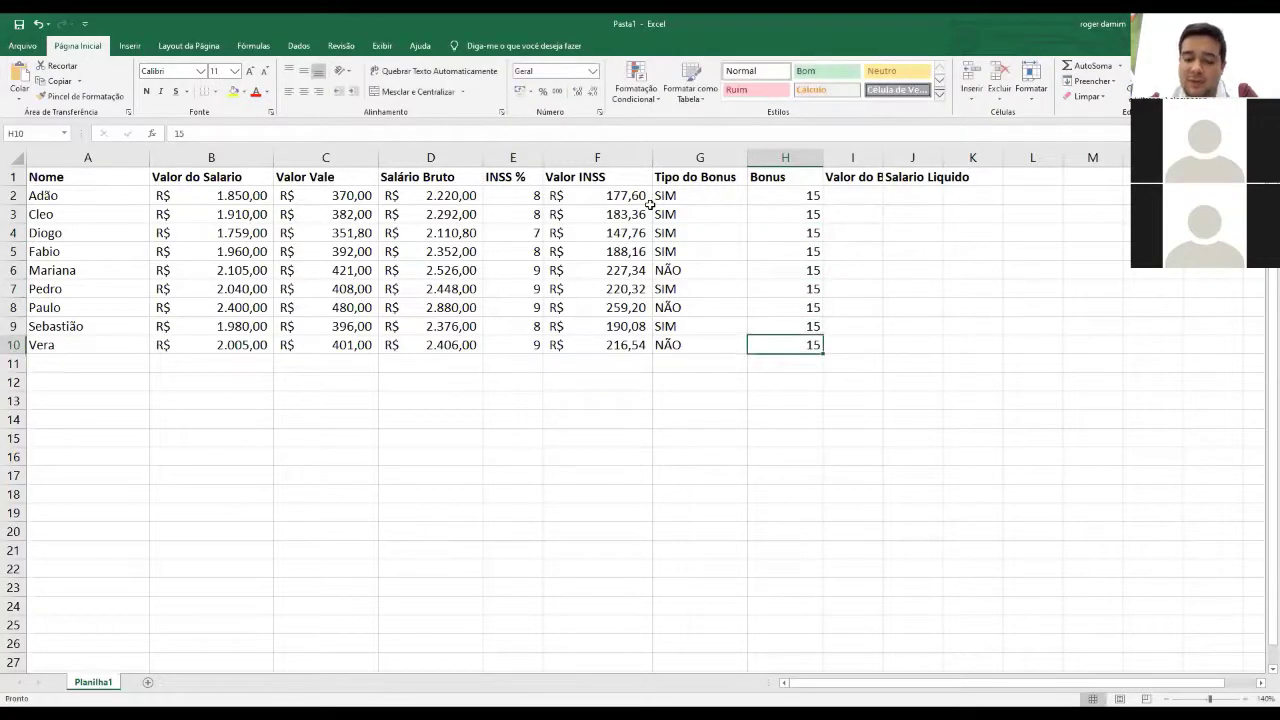
key("Up")
key("Up")
key("Up")
key("Up")
key("Up")
key("Up")
key("Up")
key("Up")
key("Up")
key("Down")
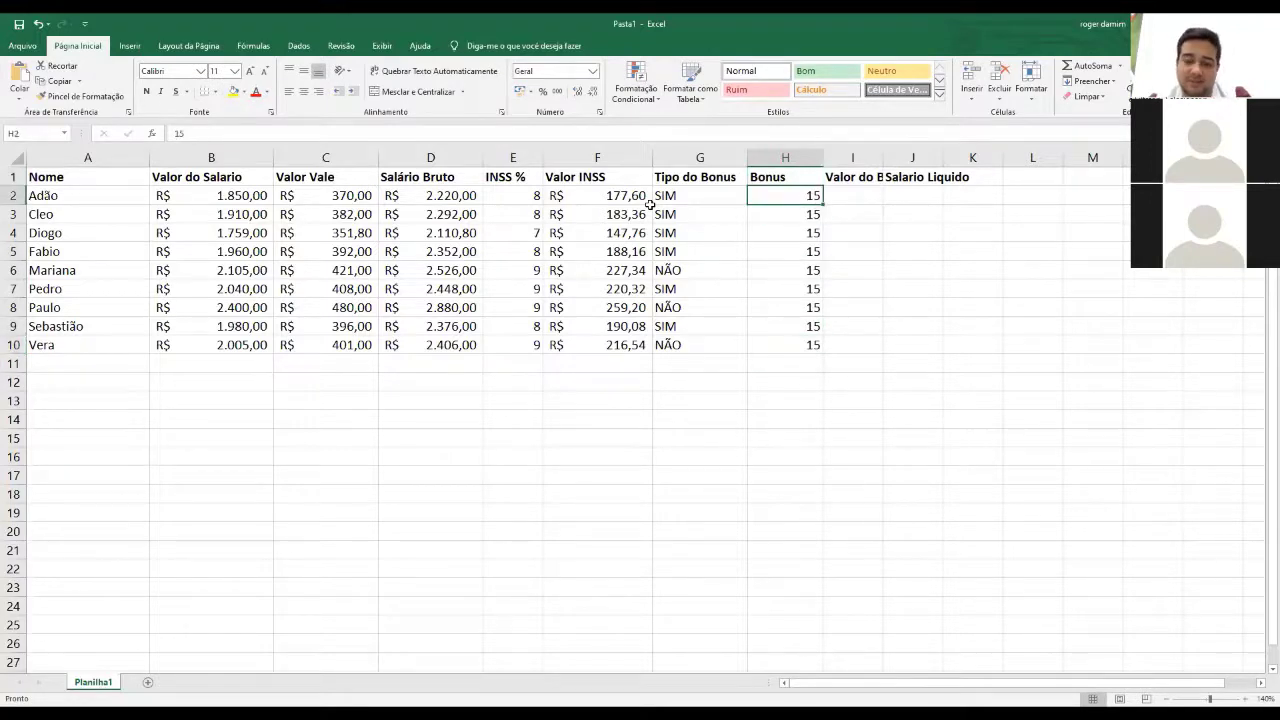
type("10 10 10")
key("Return")
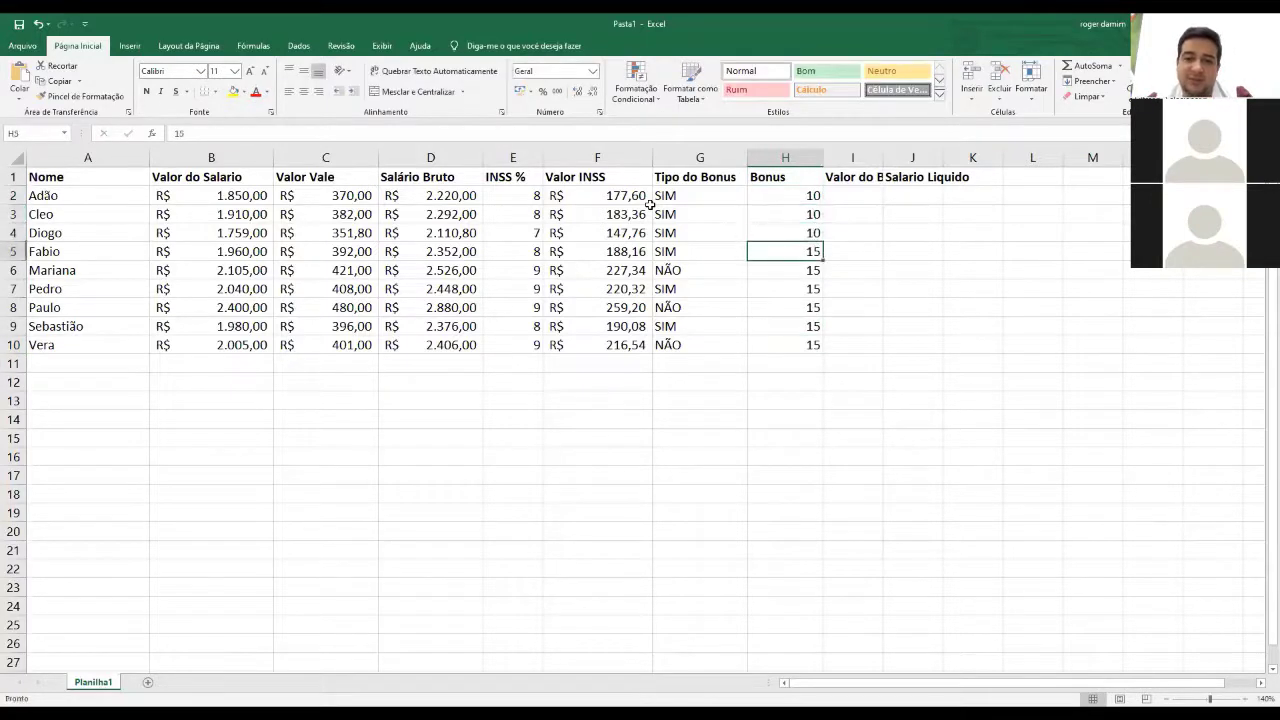
- Change the Bonus of the remaining employees, H5 through H10, to 10
type("0")
key("BackSpace")
type("10")
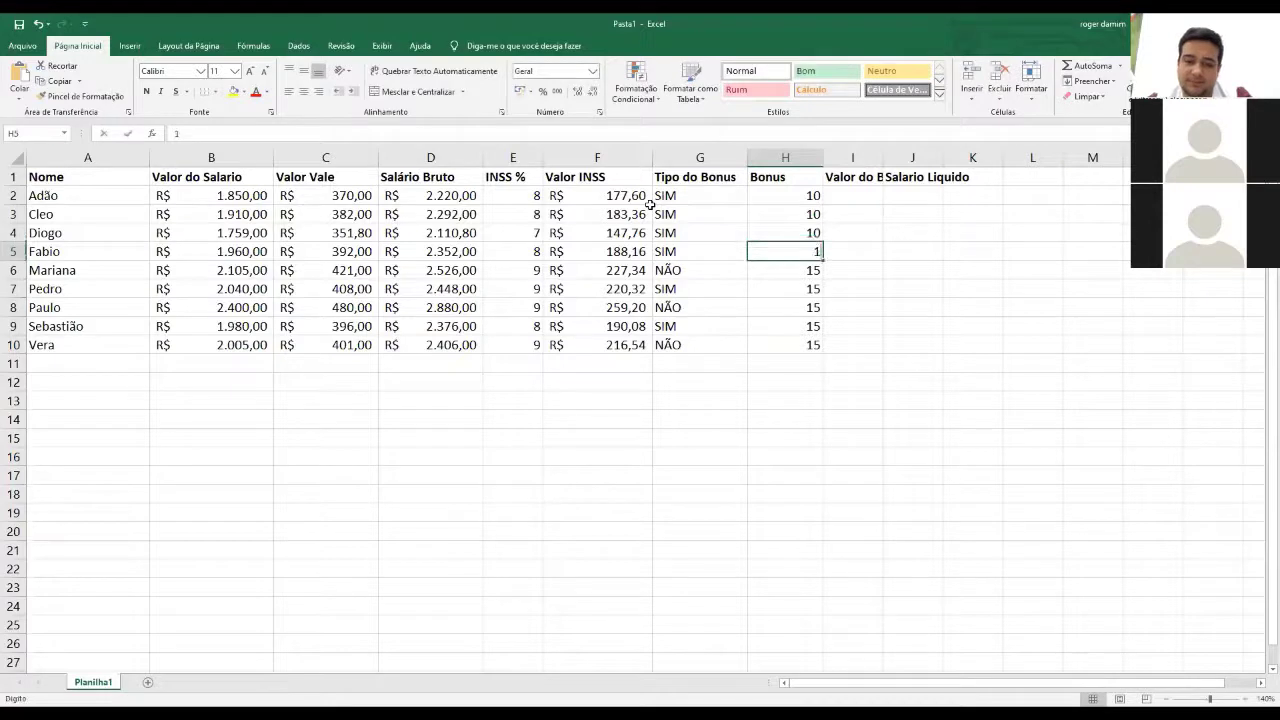
key("Return")
type("0")
key("Up")
key("Down")
type("10")
key("Return")
type("10")
key("Return")
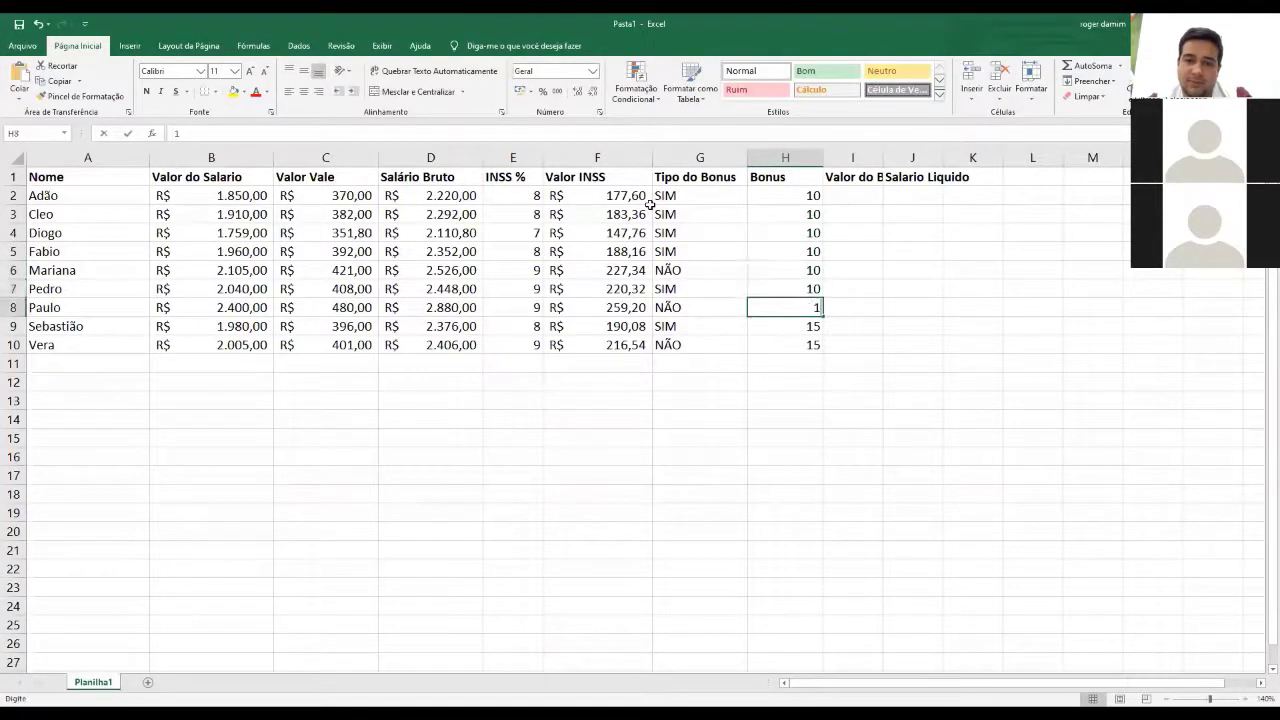
type("10")
key("Return")
type("10")
key("Return")
type("10")
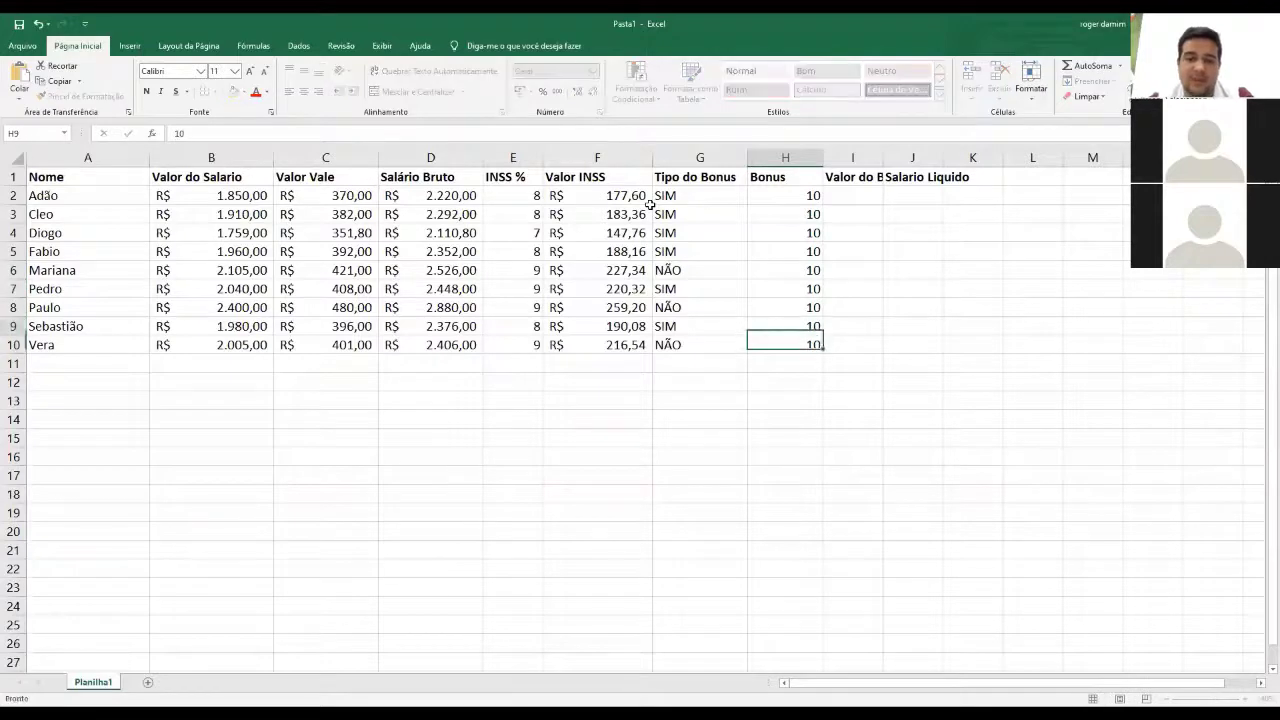
- Rename the H1 header to "Bonus %" and widen column I well beyond its "Valor do Bonus" header
key("Up")
key("ctrl+Up")
key("F2")
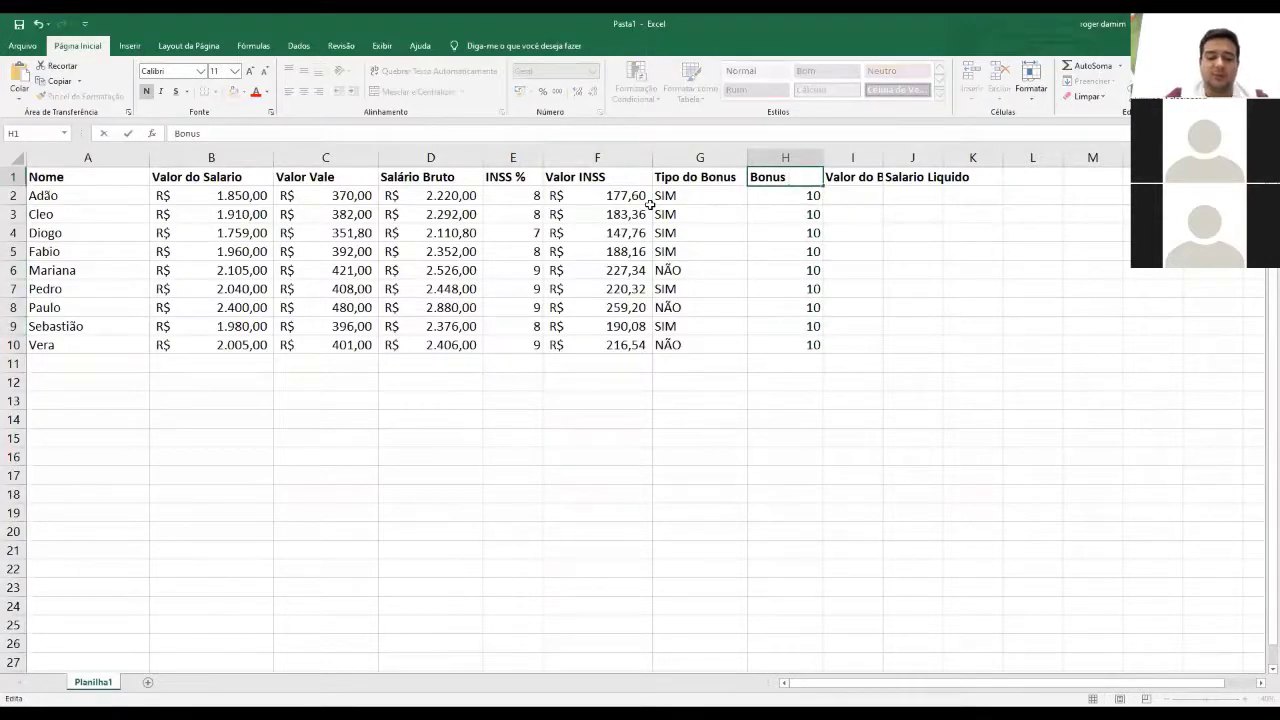
type("%")
key("BackSpace")
key("Return")
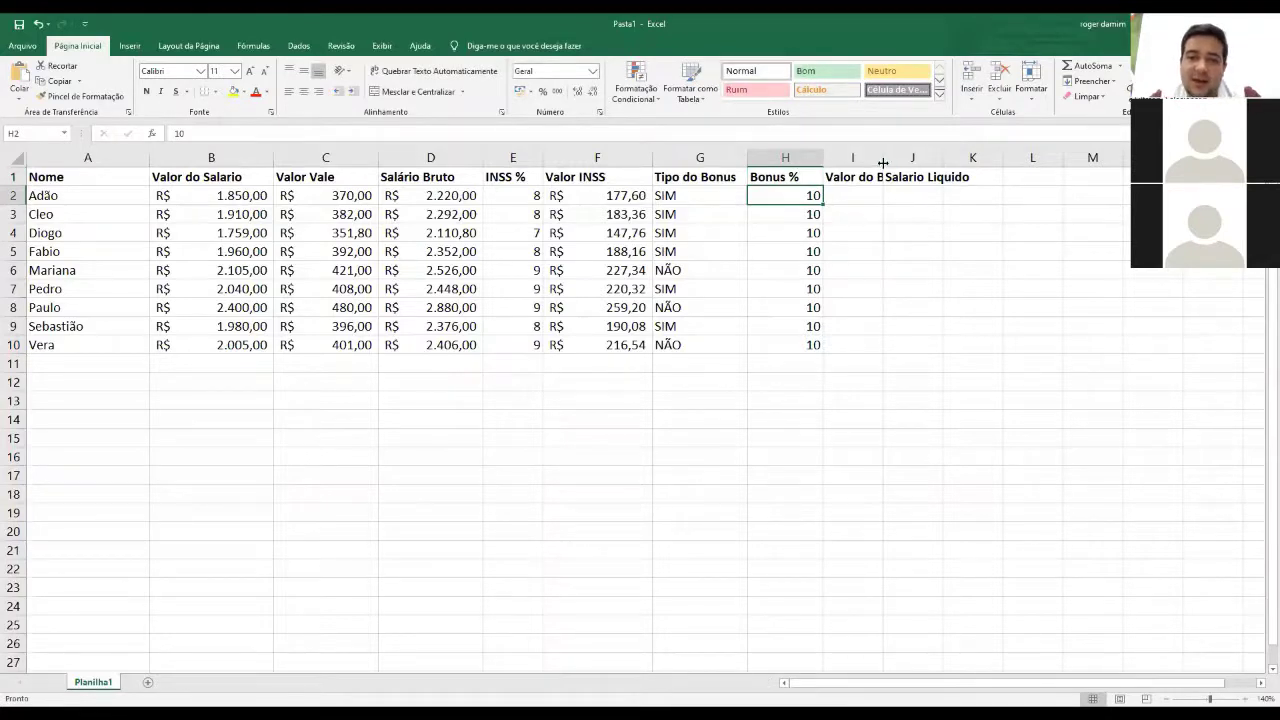
left_click_drag(883, 163, 1010, 158)
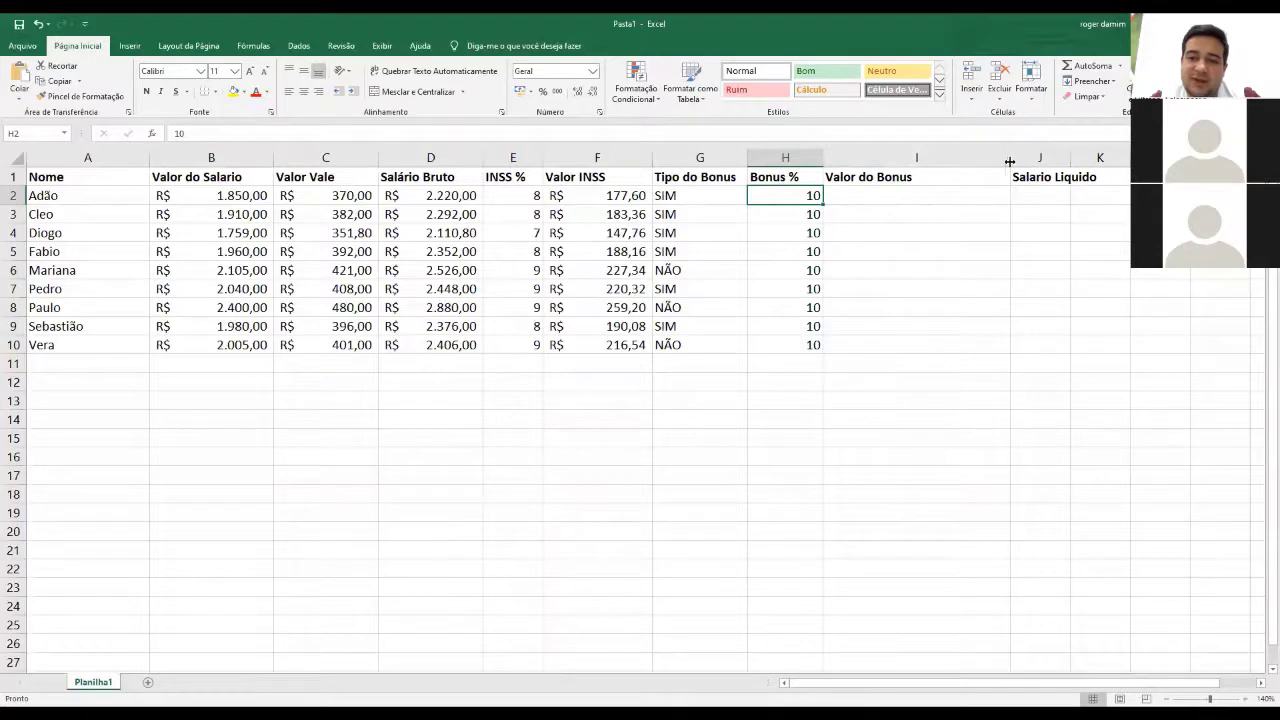
left_click_drag(1010, 161, 1032, 160)
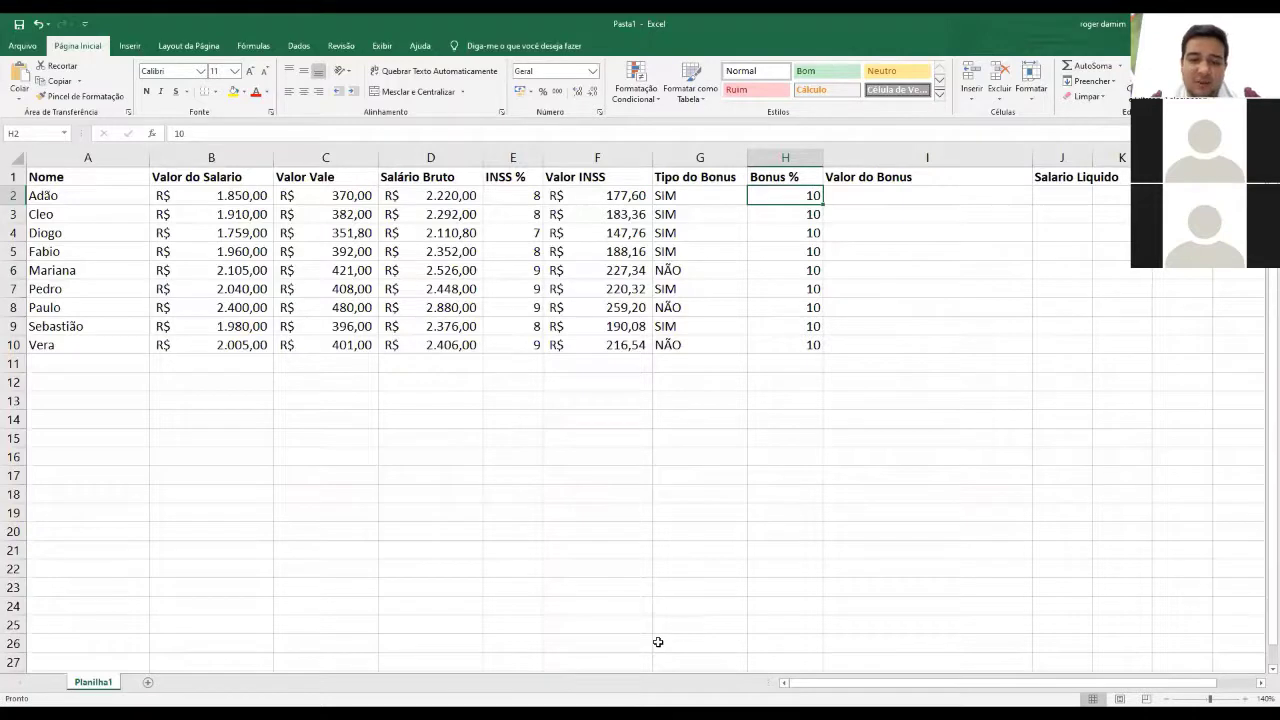
- Start a SE formula in I2 with a logical test comparing G2 to the text "sim"
left_click(893, 192)
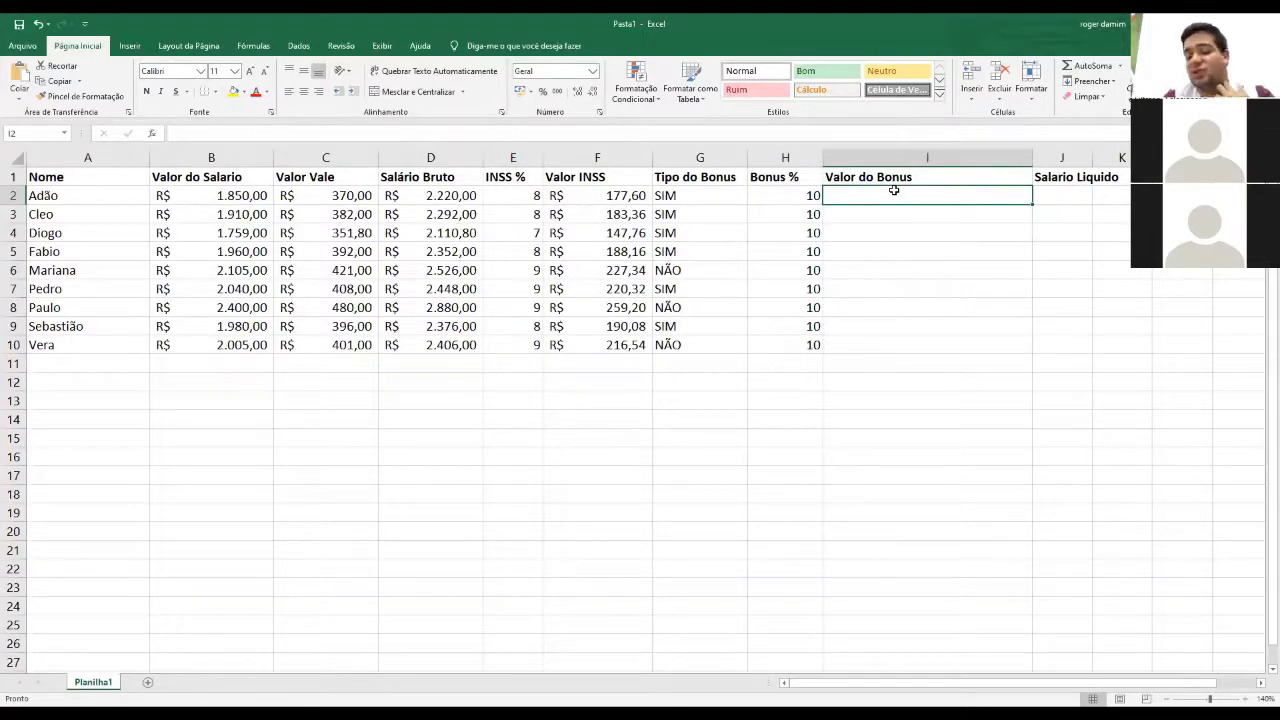
type("=")
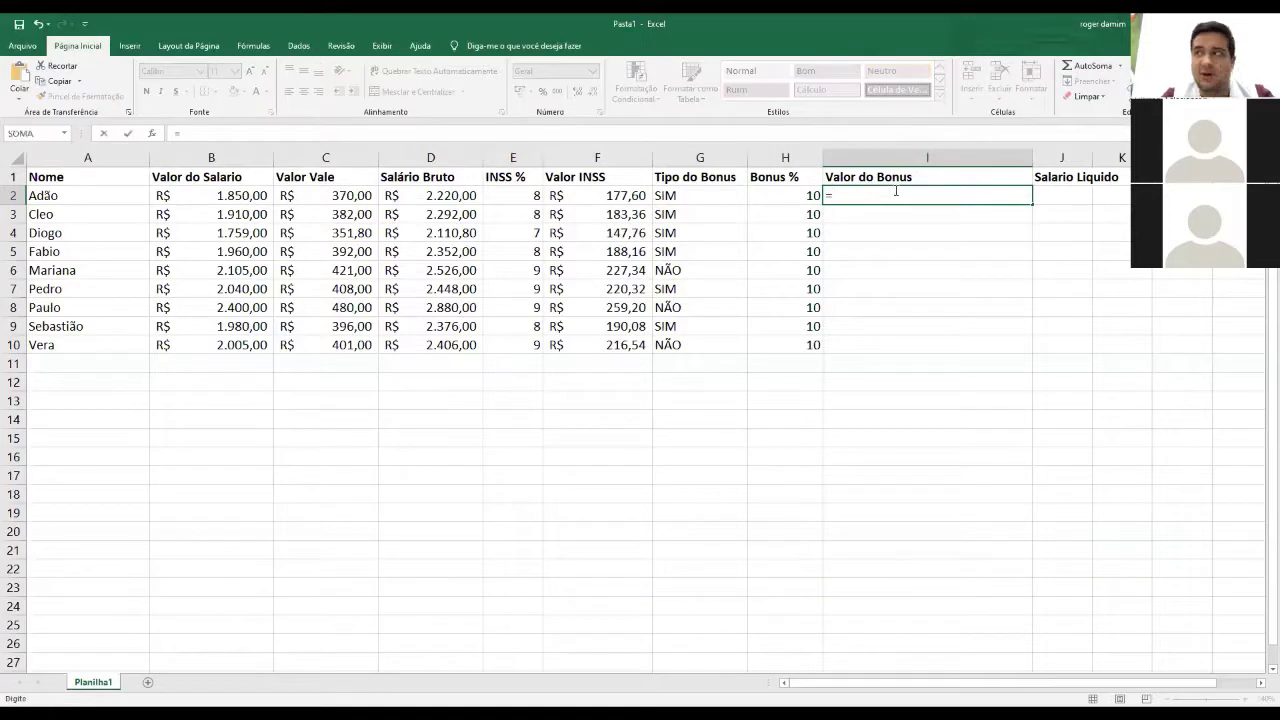
type("s")
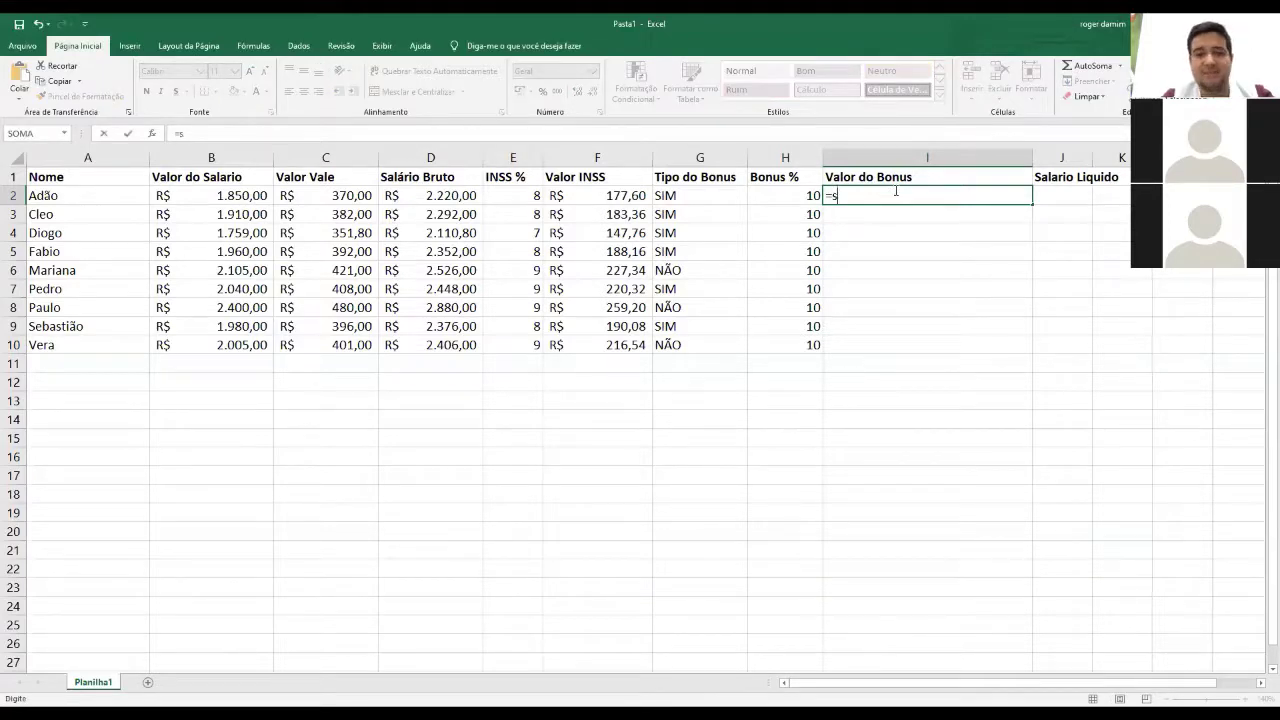
type("e")
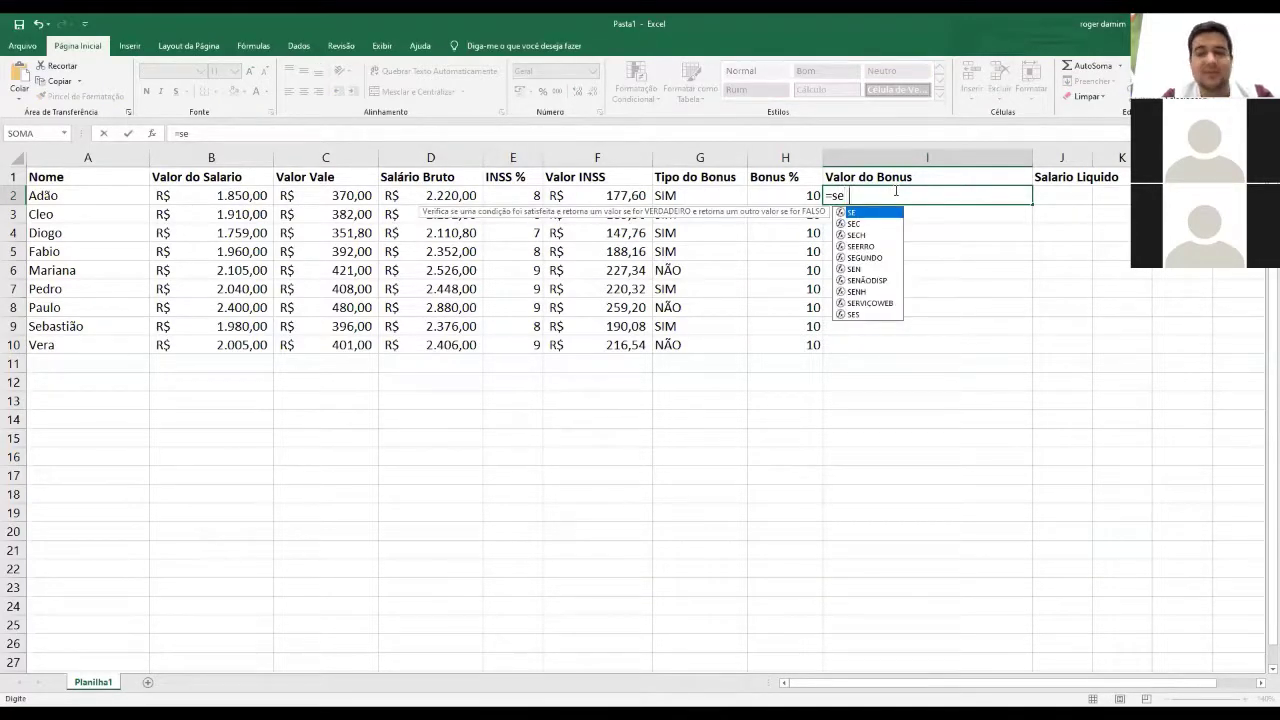
key("Tab")
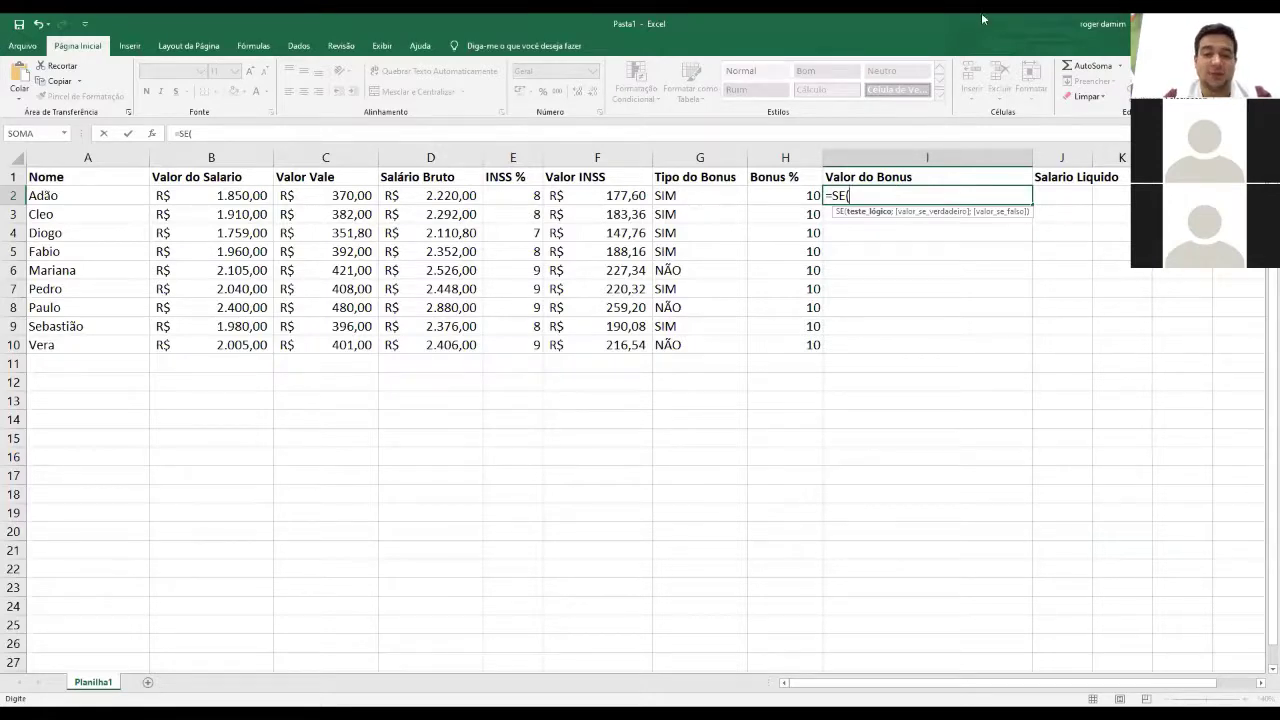
left_click(714, 193)
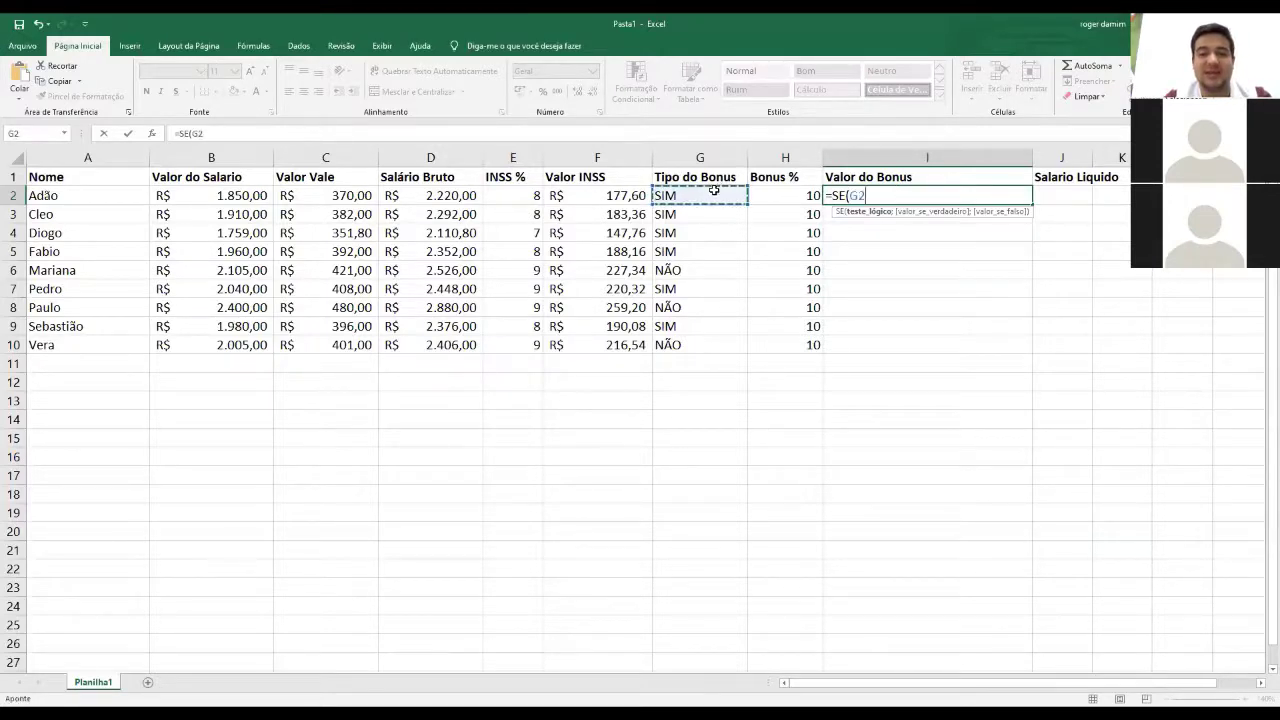
type("=")
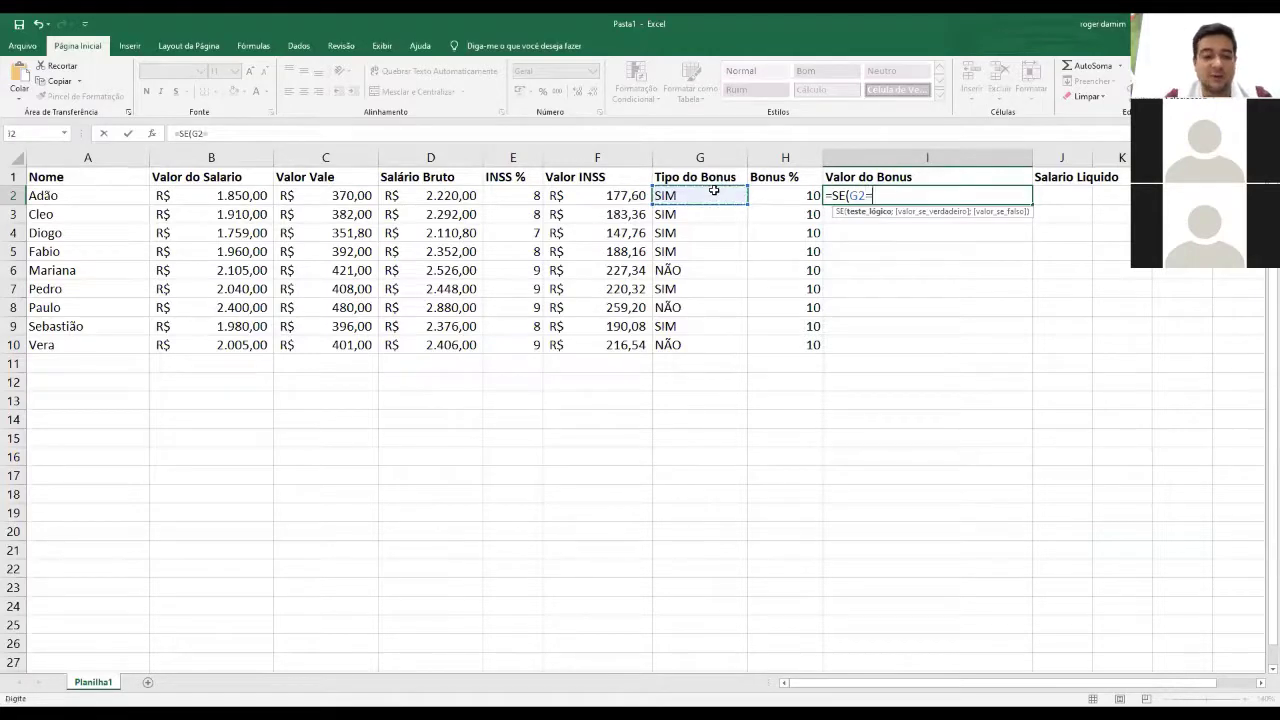
type("\"\"")
key("F2")
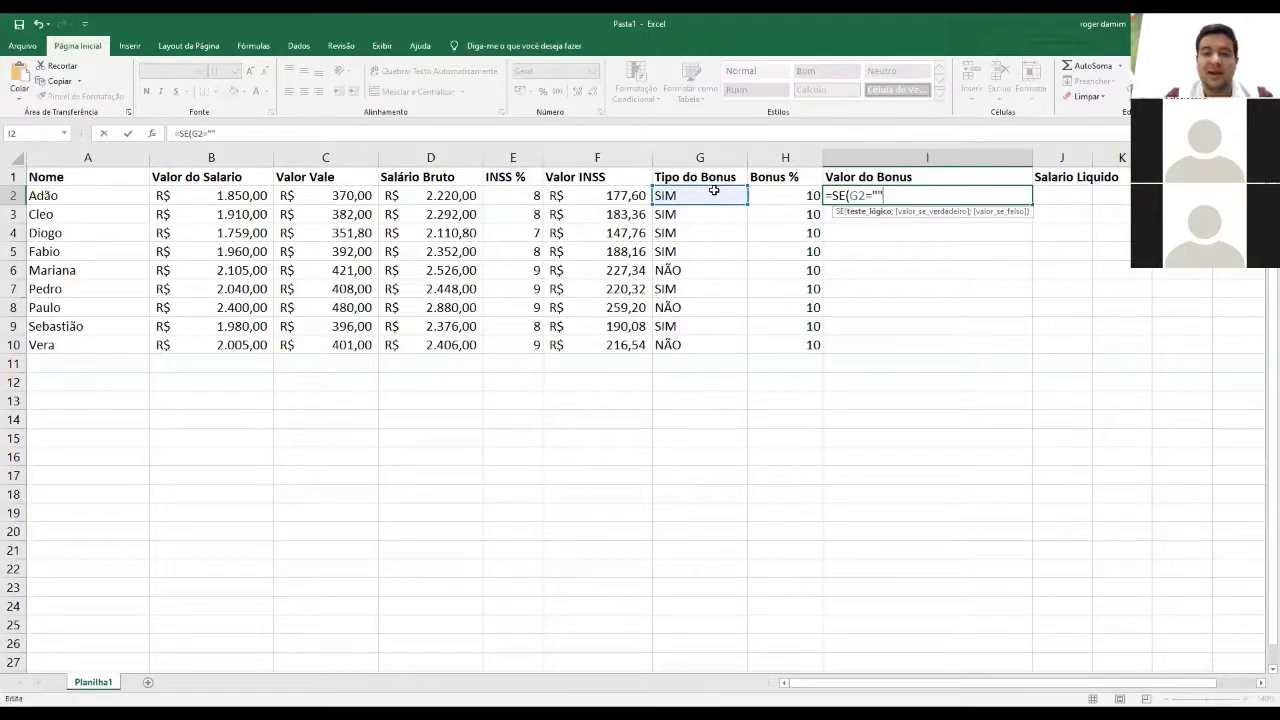
key("Left")
type("SIM")
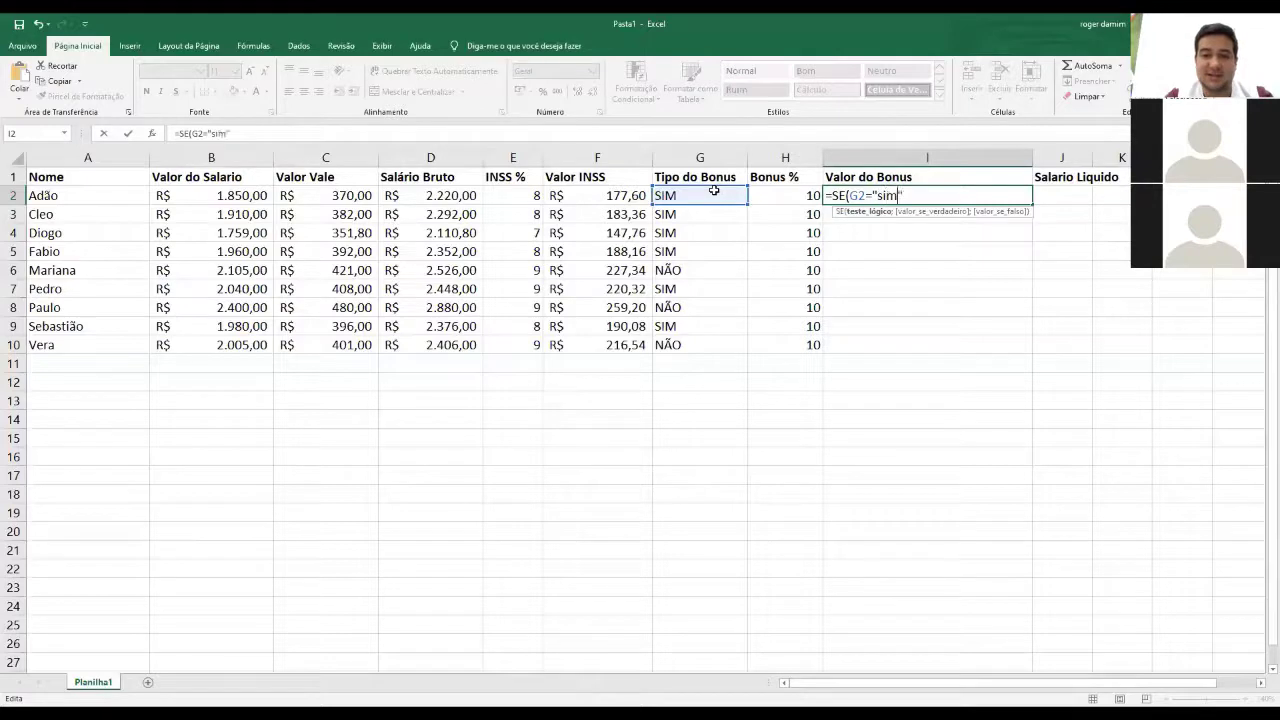
- Rewrite the comparison text in the I2 formula in capitals, making the test G2="SIM"
key("BackSpace")
key("BackSpace")
key("BackSpace")
type("SI")
key("BackSpace")
key("BackSpace")
type("SIM")
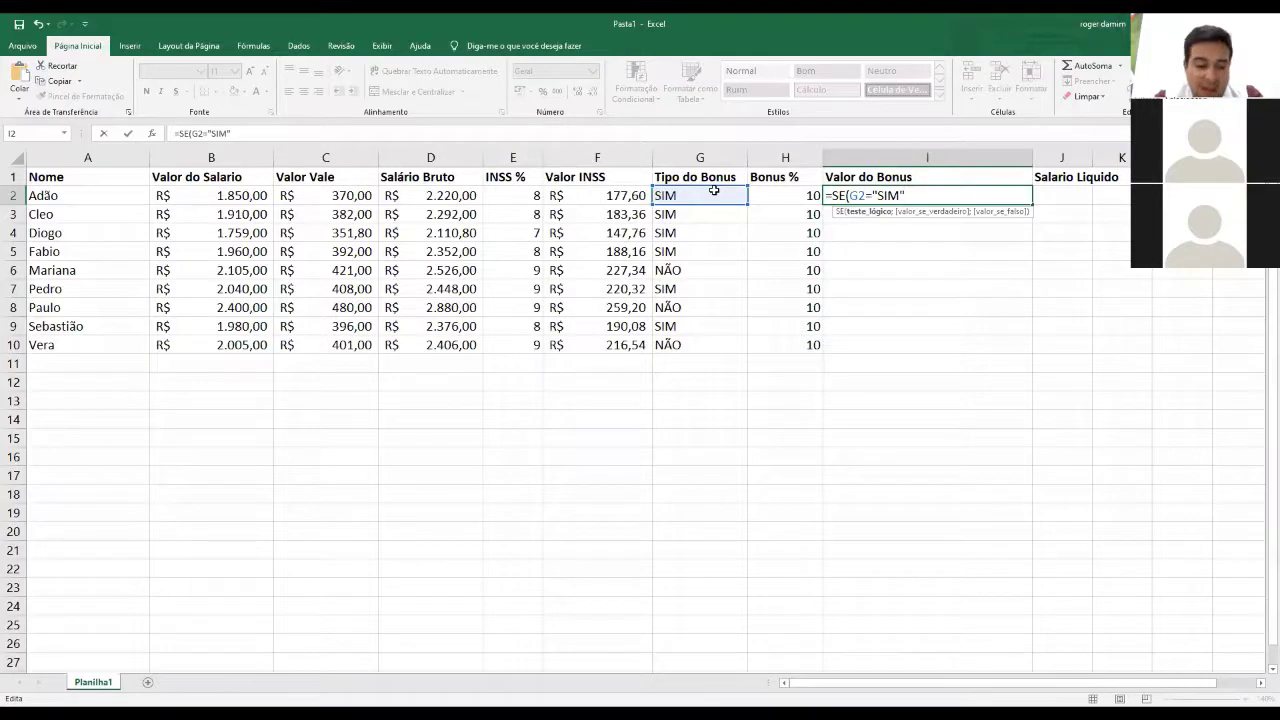
- Add B2/100 * H2 as the value-if-true argument of the SE formula in I2
type(";")
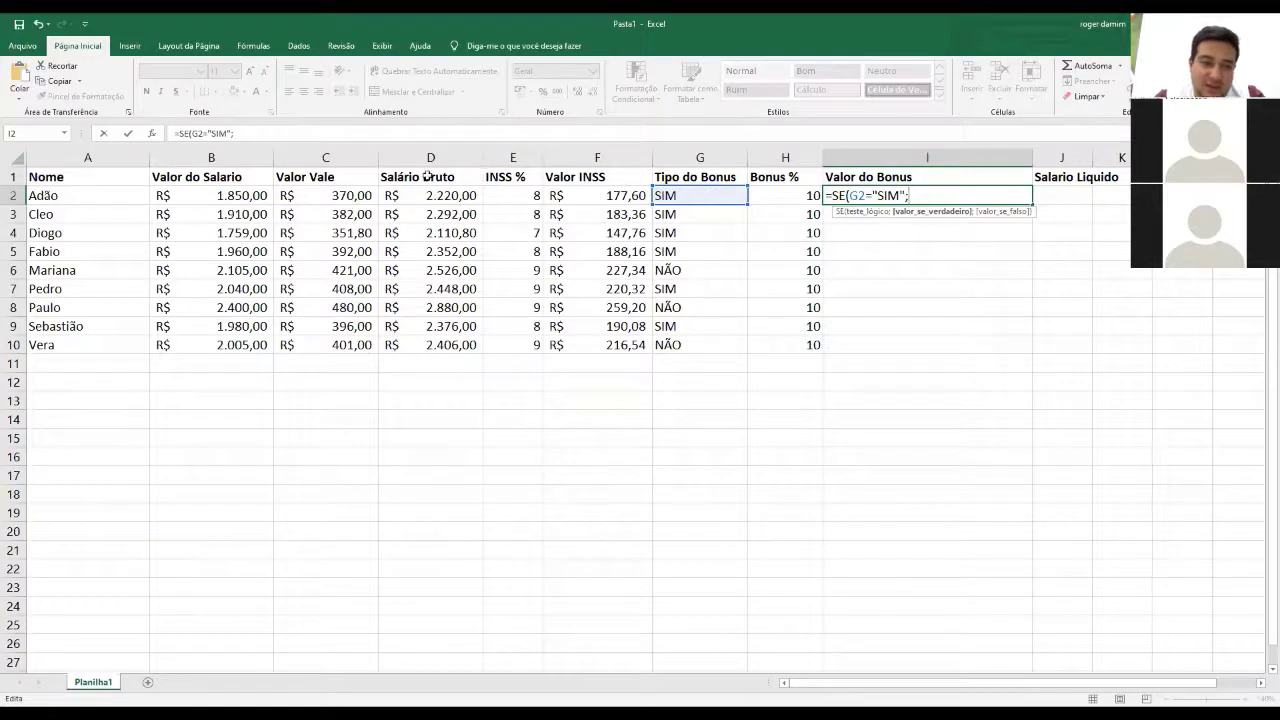
left_click(249, 196)
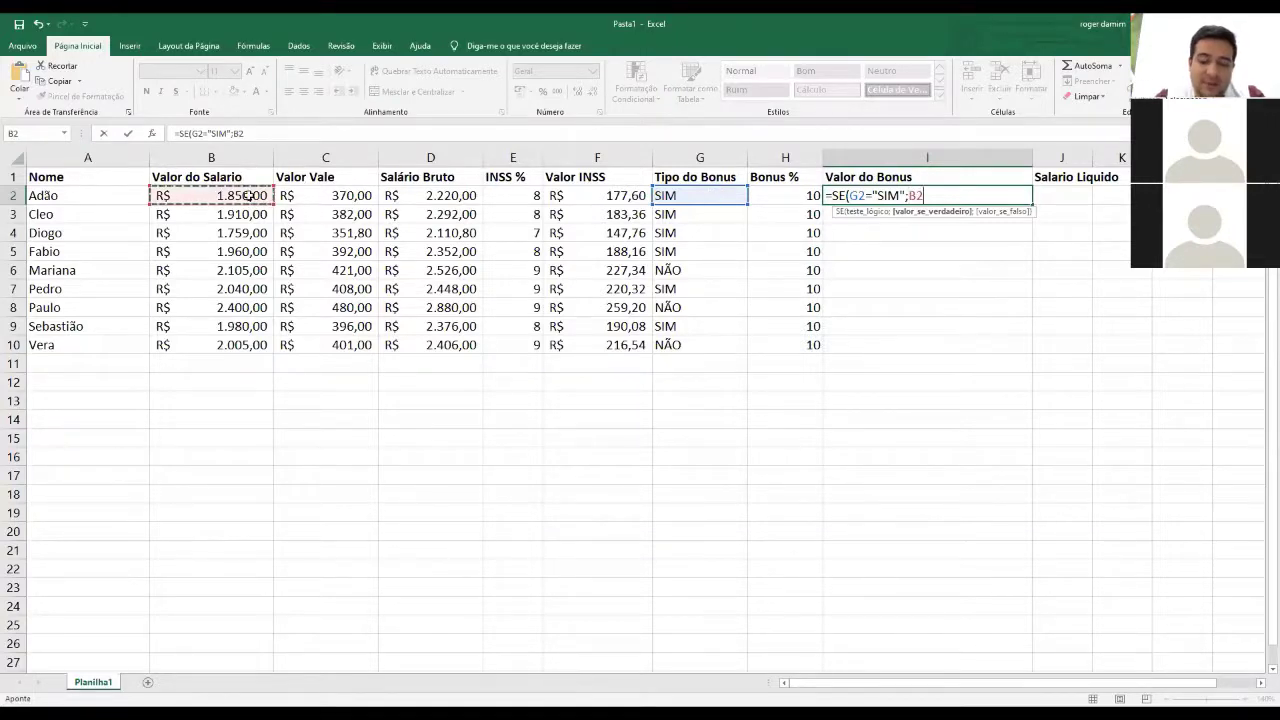
type("/100")
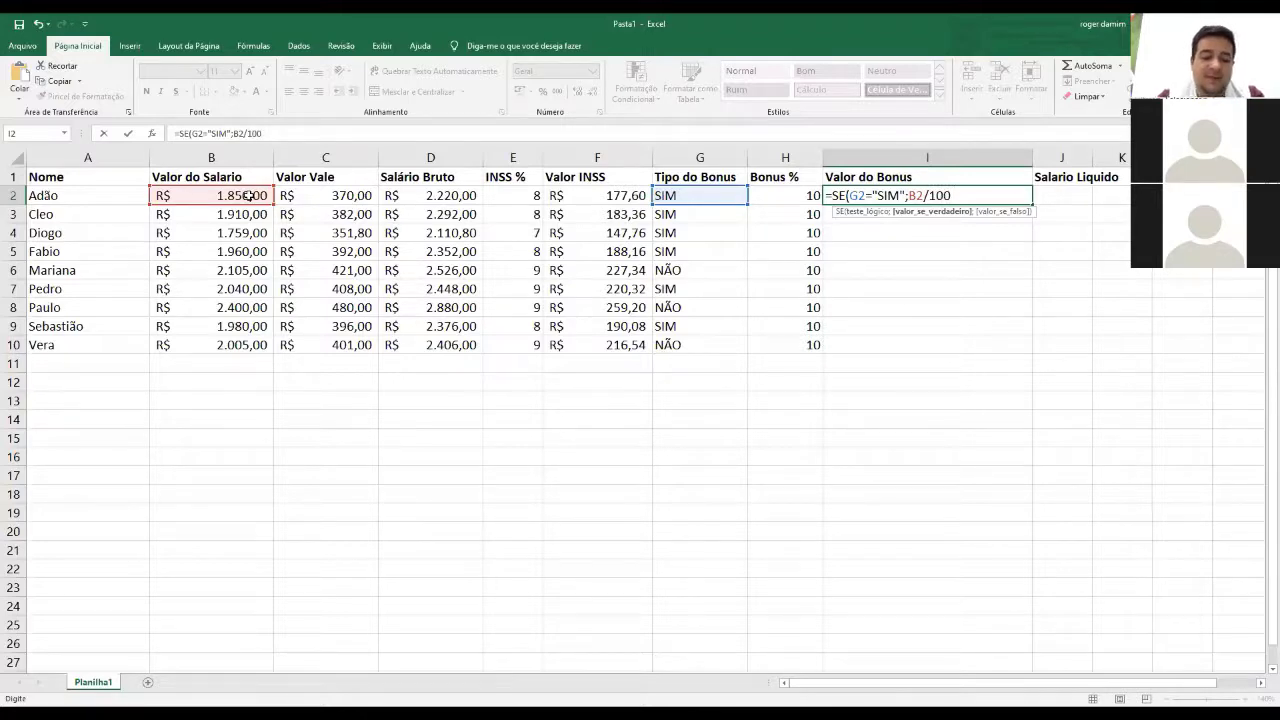
type(" *")
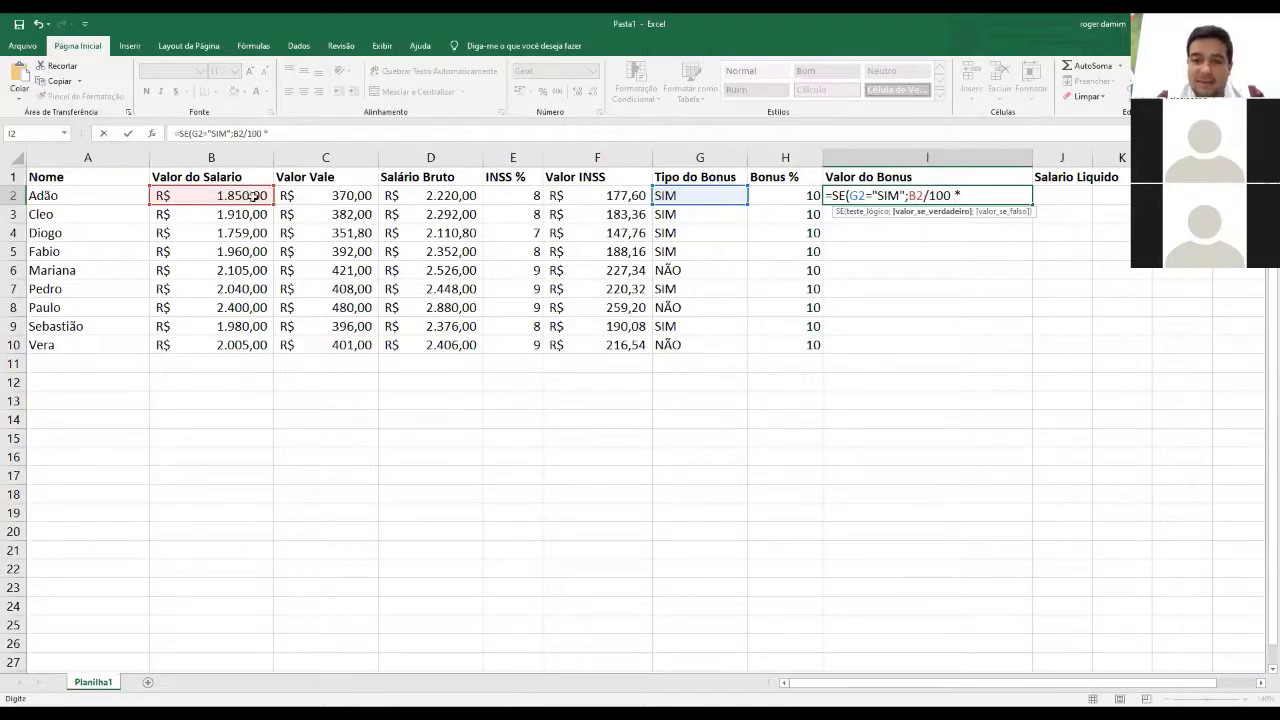
left_click(774, 194)
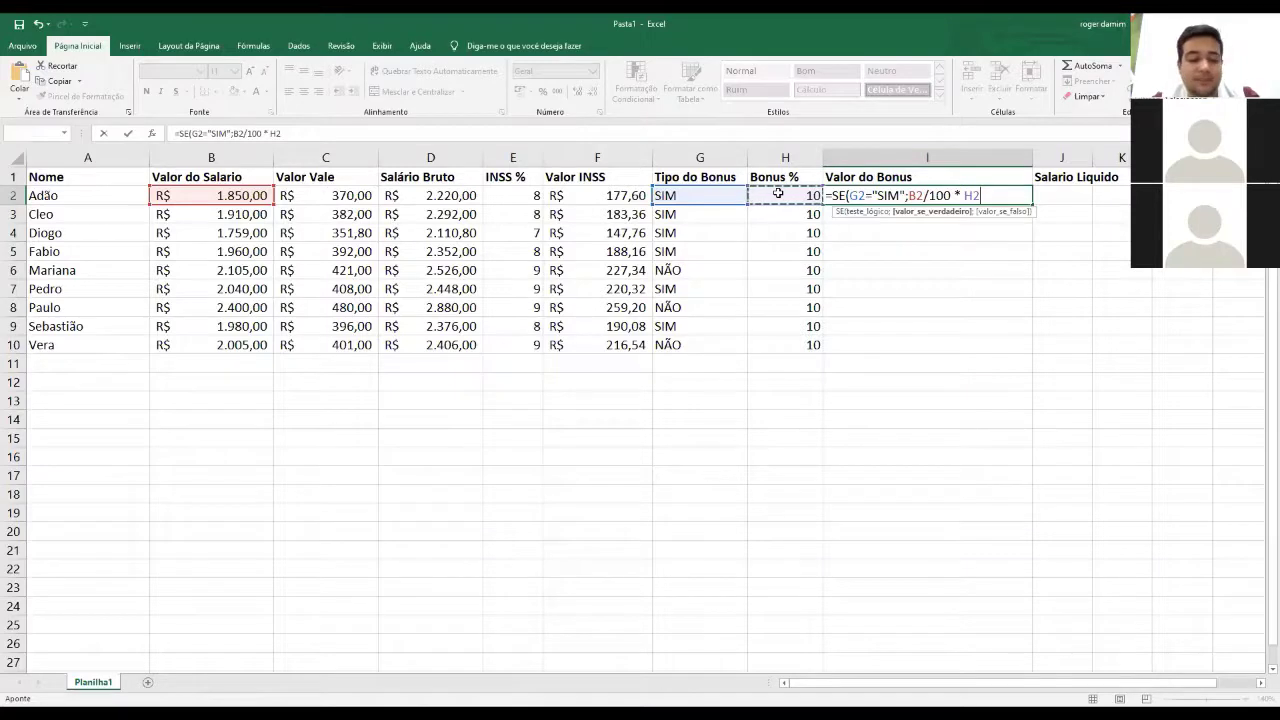
- Examine the value-if-true expression B2/100 * H2 within the I2 formula
key("F2")
key("shift+Left")
key("shift+Left")
key("shift+Left")
key("shift+Left")
key("shift+Left")
key("shift+Left")
key("shift+Left")
key("shift+Left")
key("shift+Left")
key("shift+Left")
key("shift+Left")
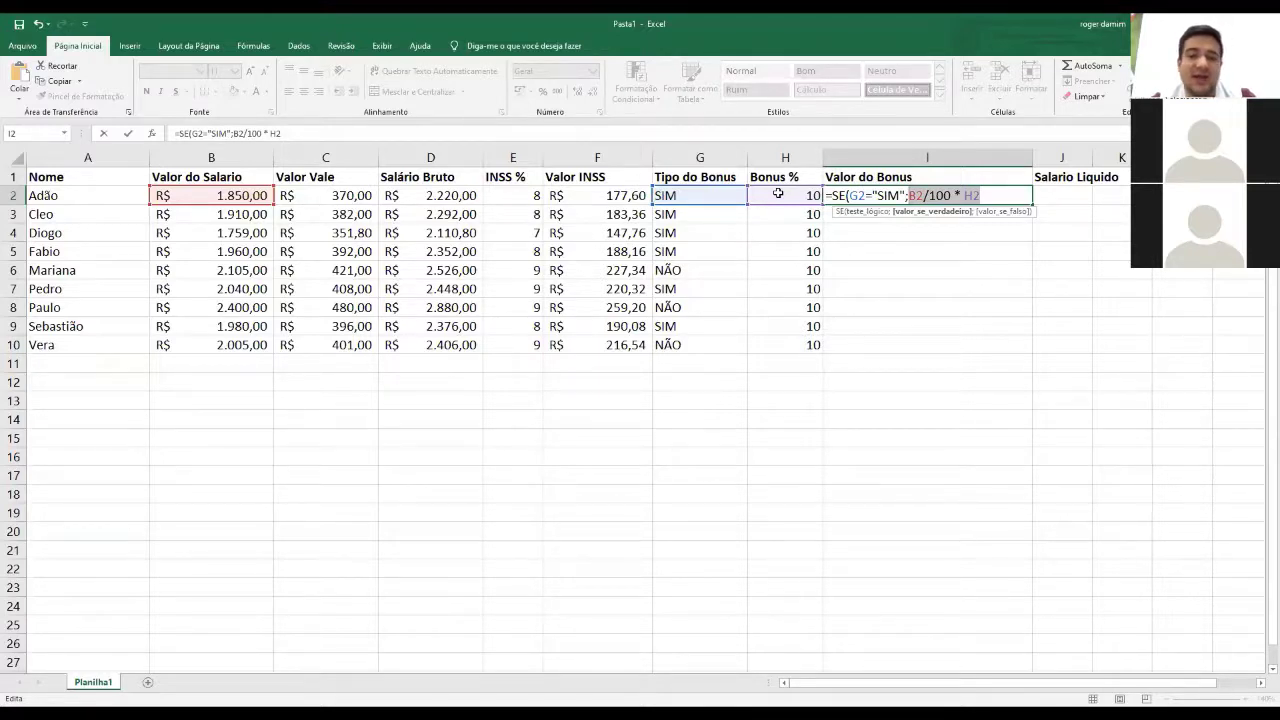
key("Right")
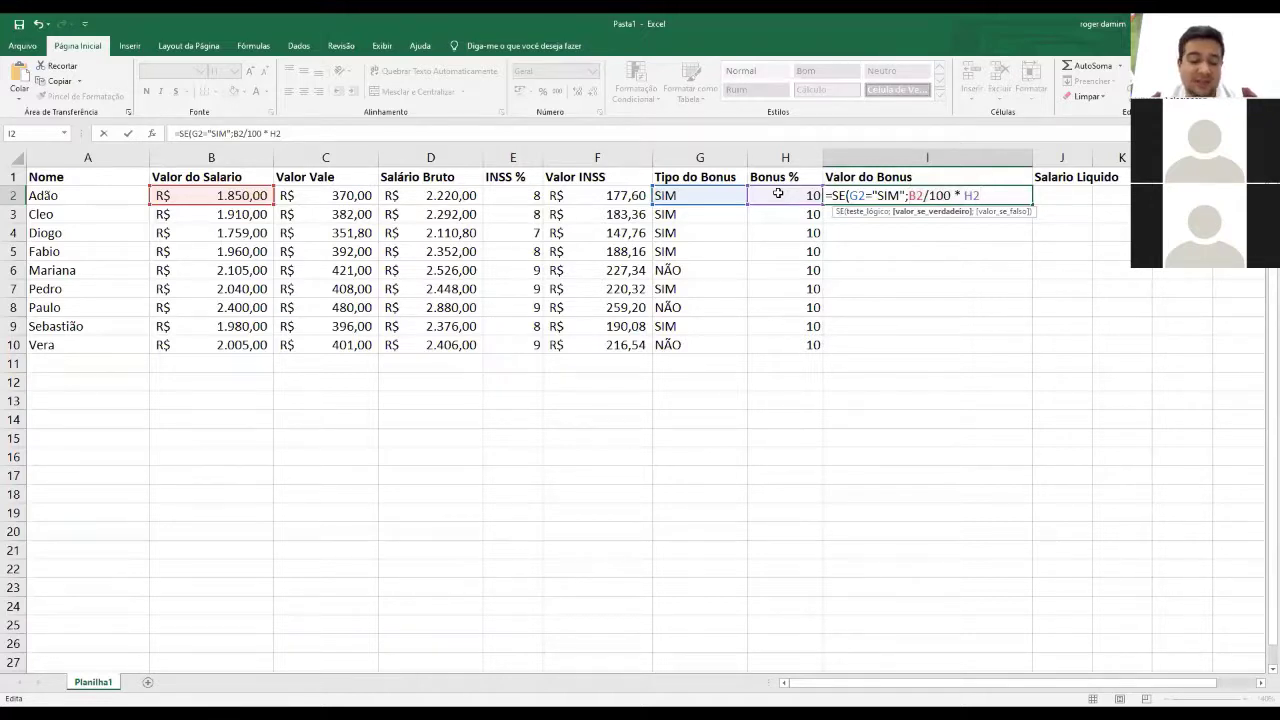
- Add 0 as the value-if-false argument and close the parenthesis of the SE formula in I2
type(";")
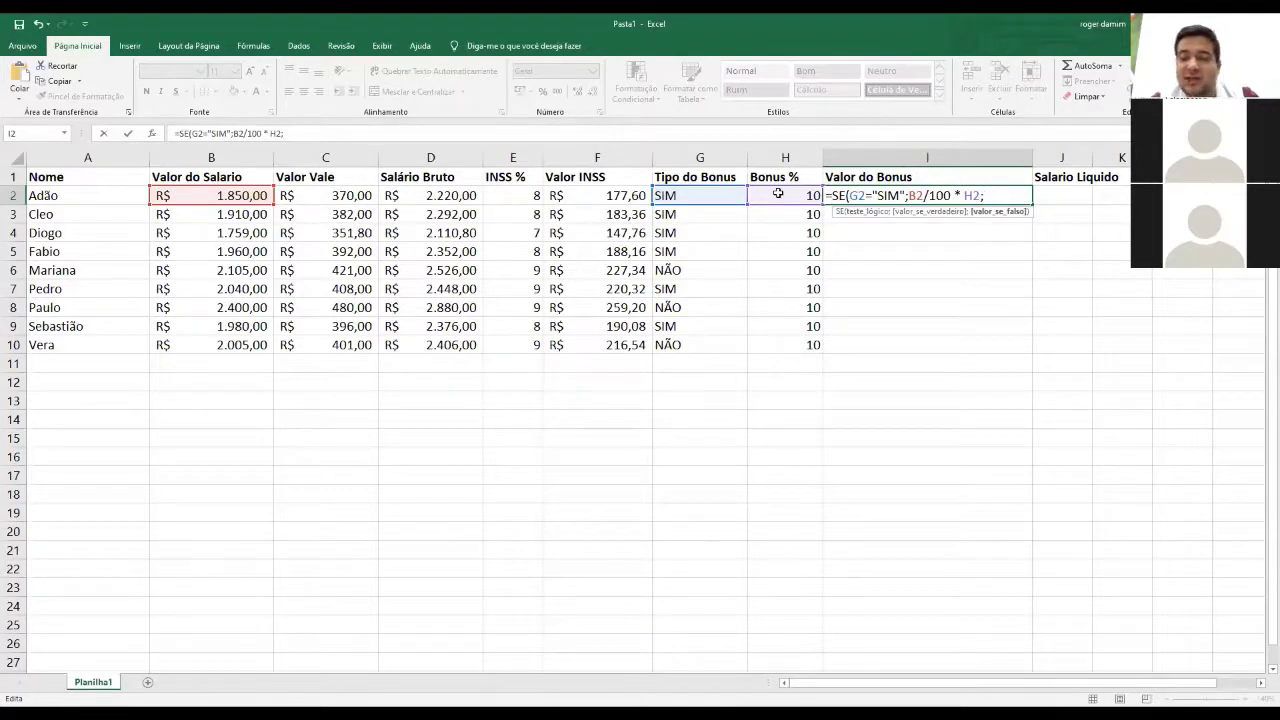
type("0")
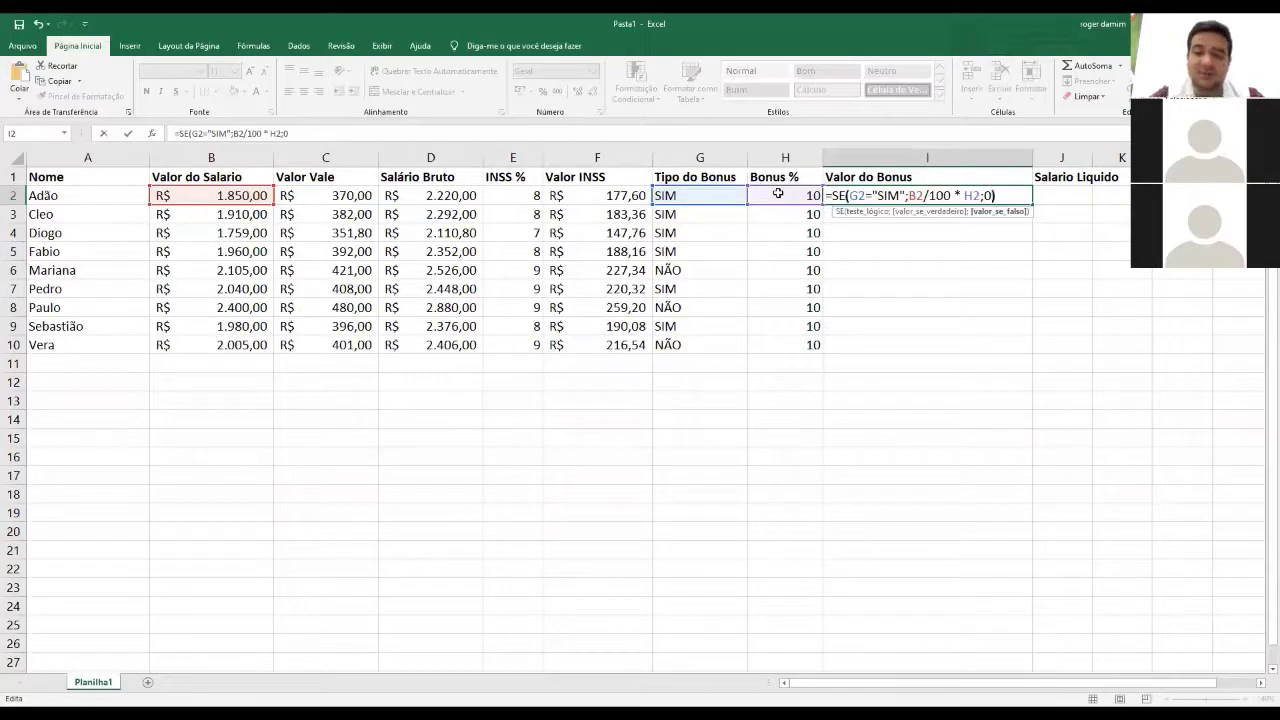
type(")")
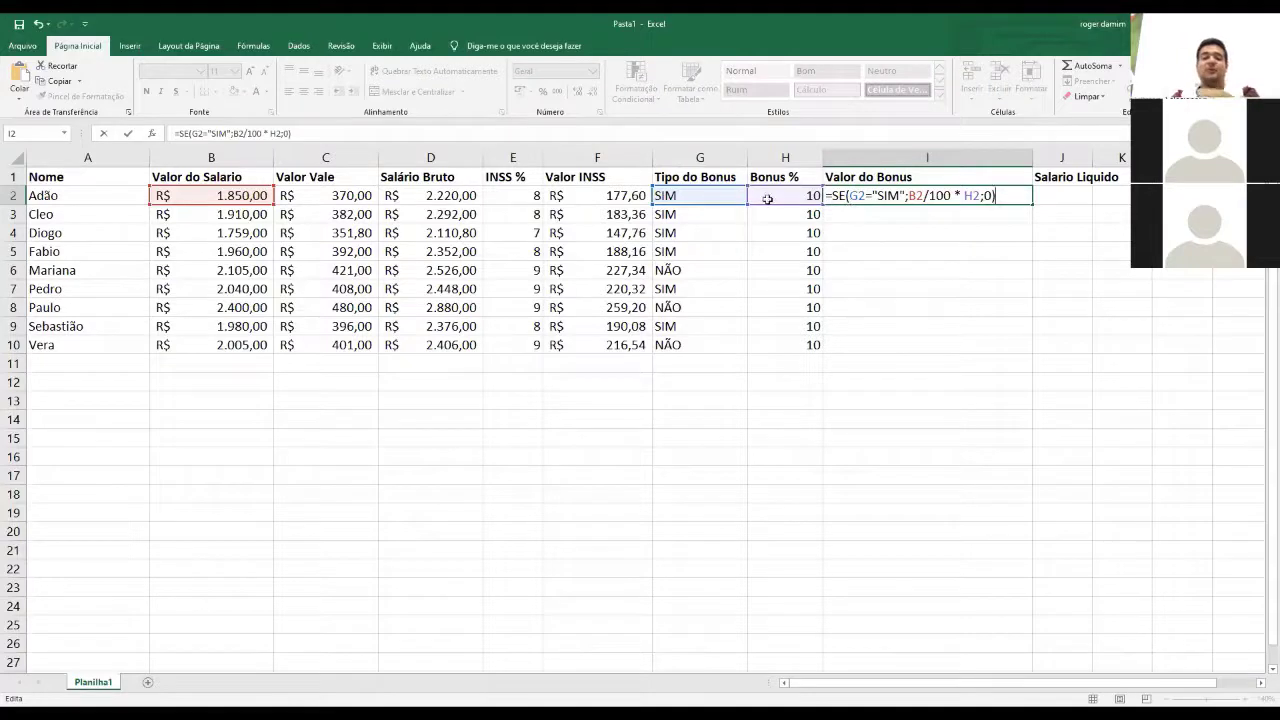
- Check the G2 reference, "SIM" text and both result arguments of the I2 formula, and commit =SE(G2="SIM";B2/100 * H2;0)
left_click(857, 196)
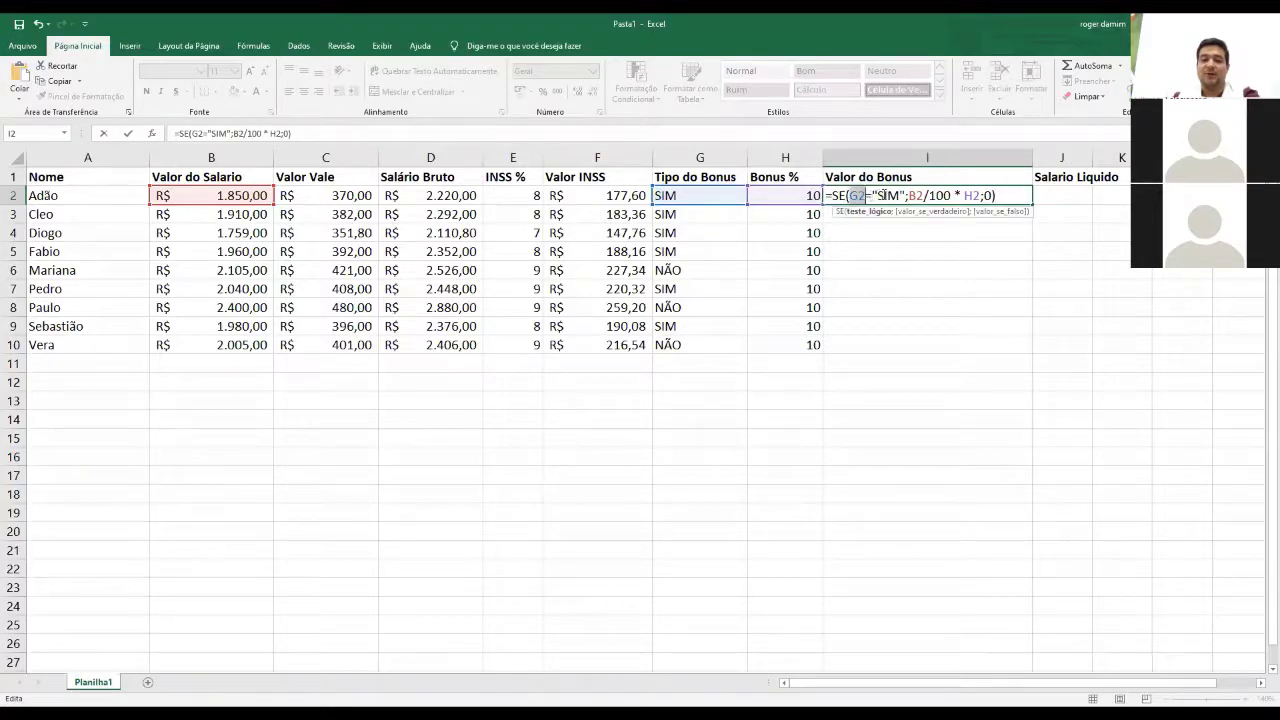
double_click(884, 196)
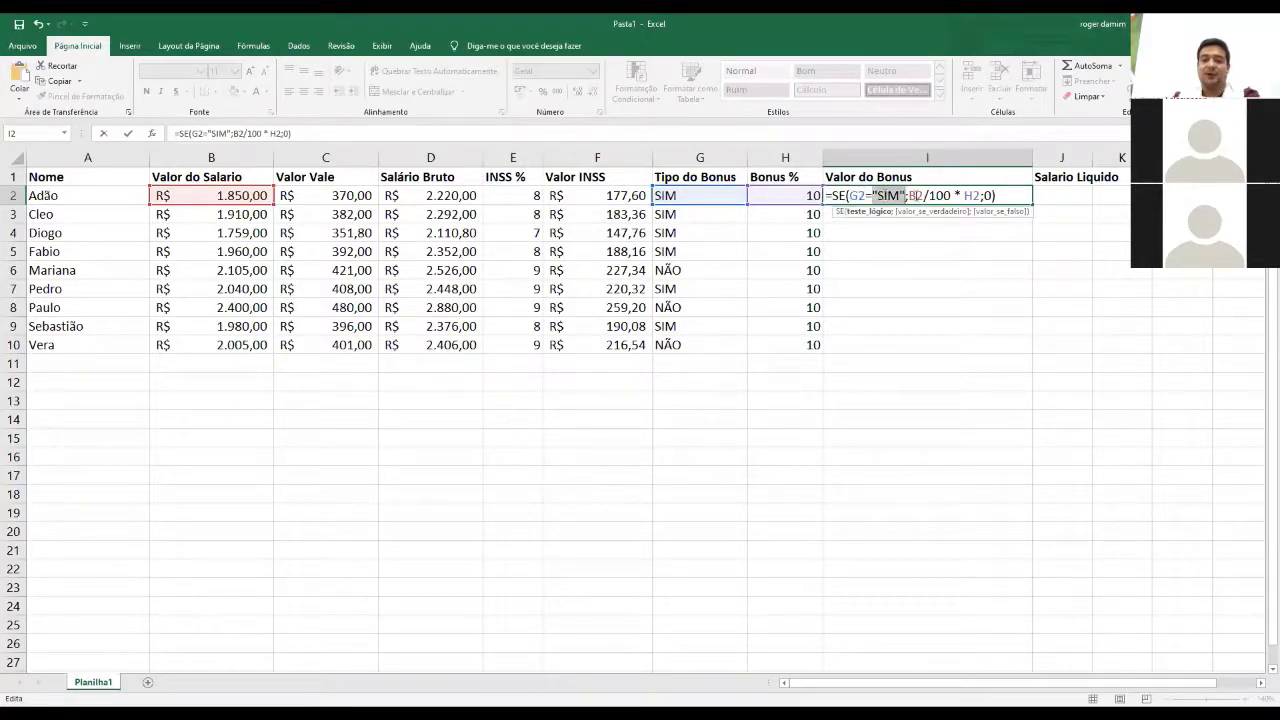
left_click_drag(909, 196, 981, 196)
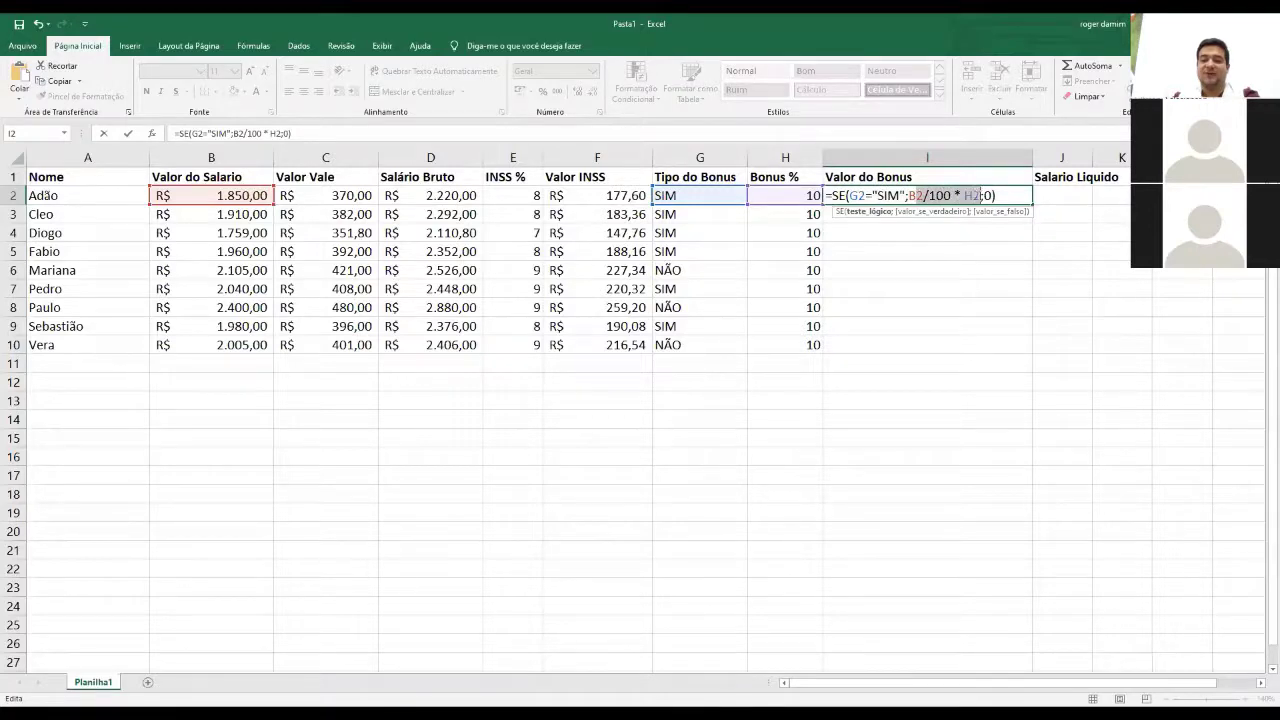
left_click(918, 196)
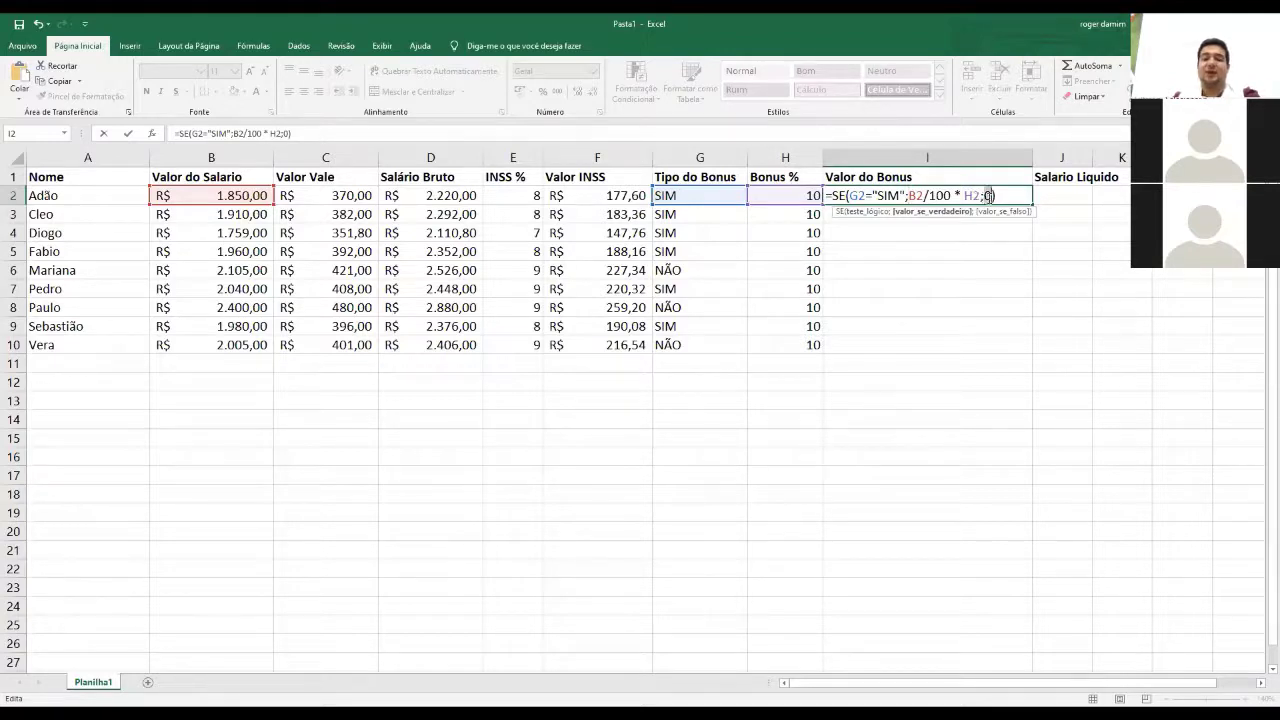
left_click(988, 196)
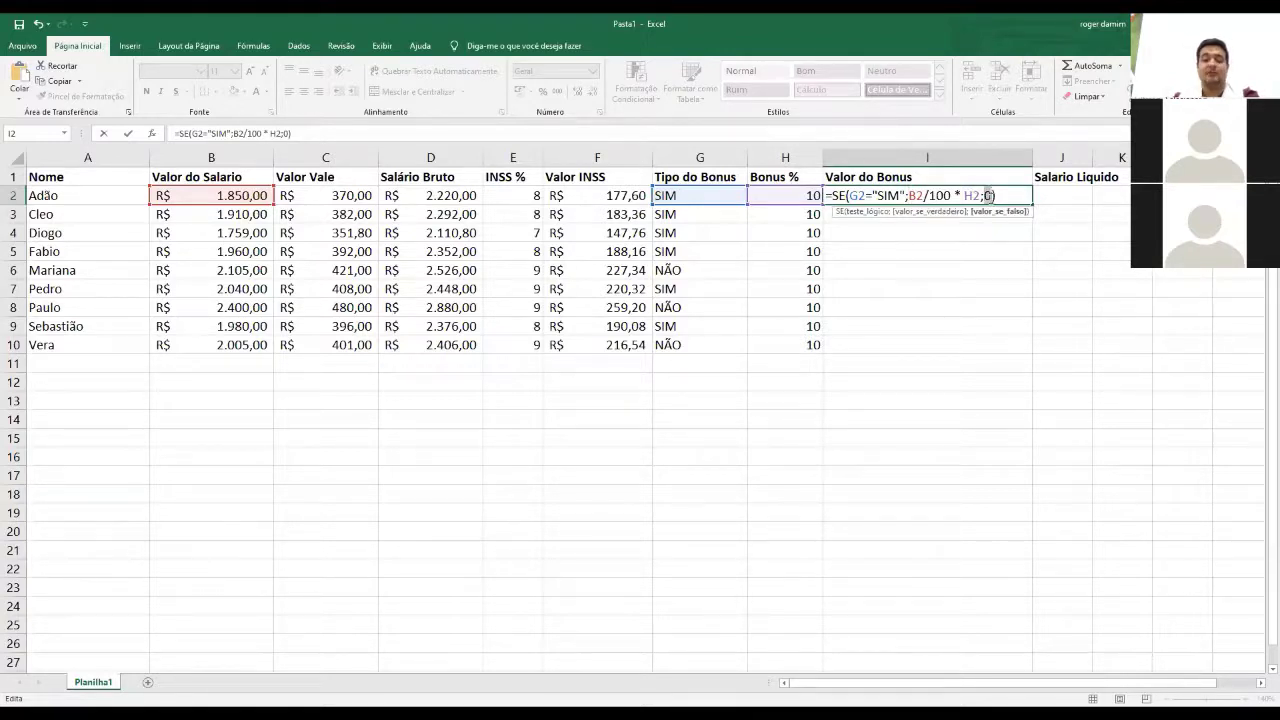
left_click(1002, 196)
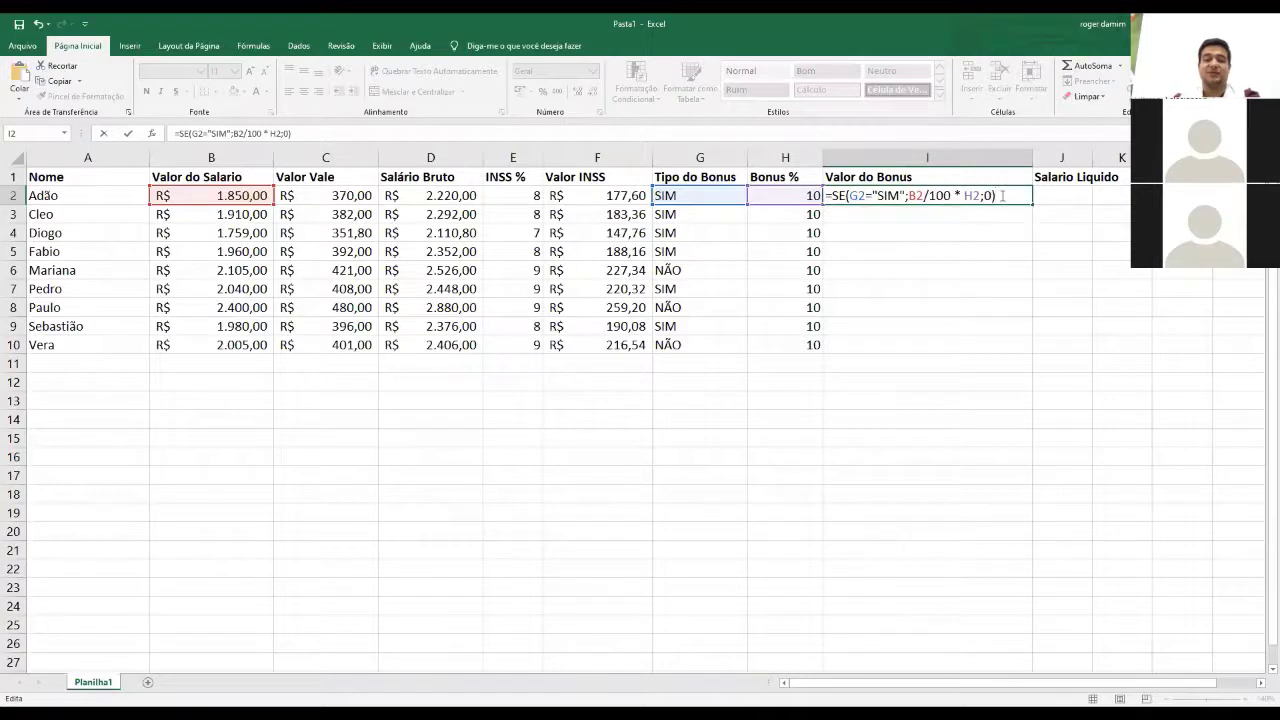
key("Return")
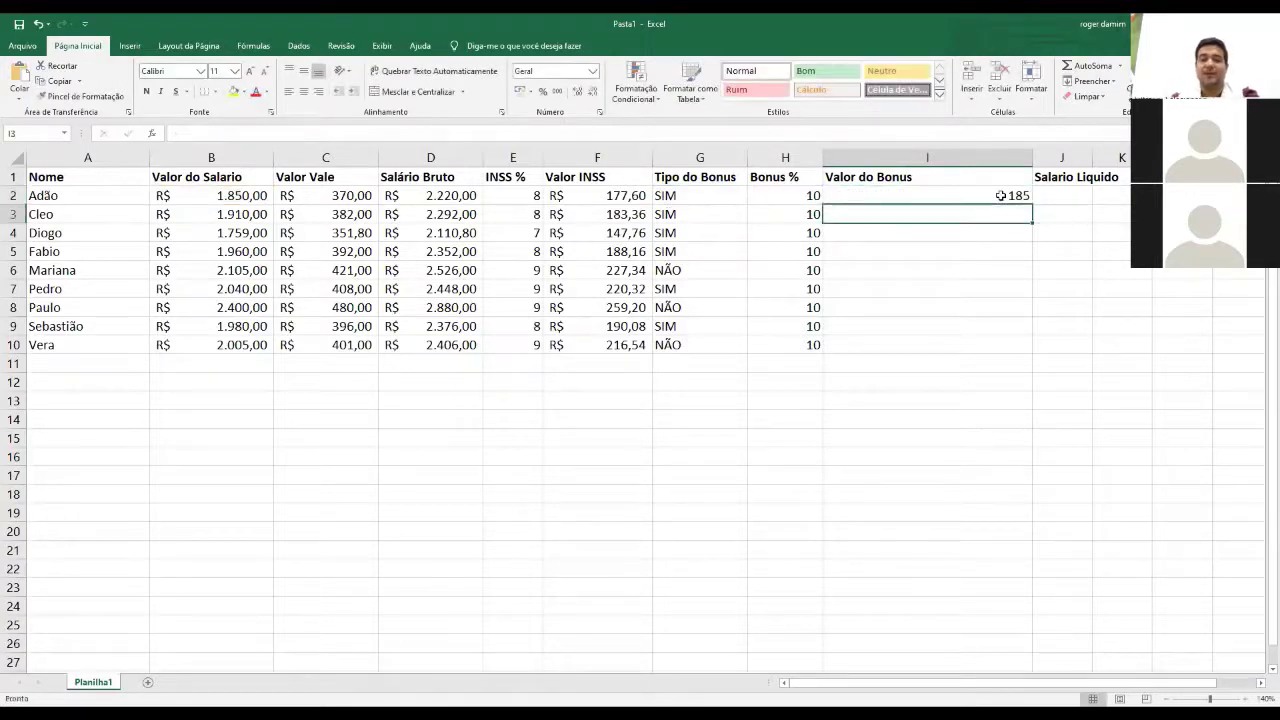
left_click(984, 197)
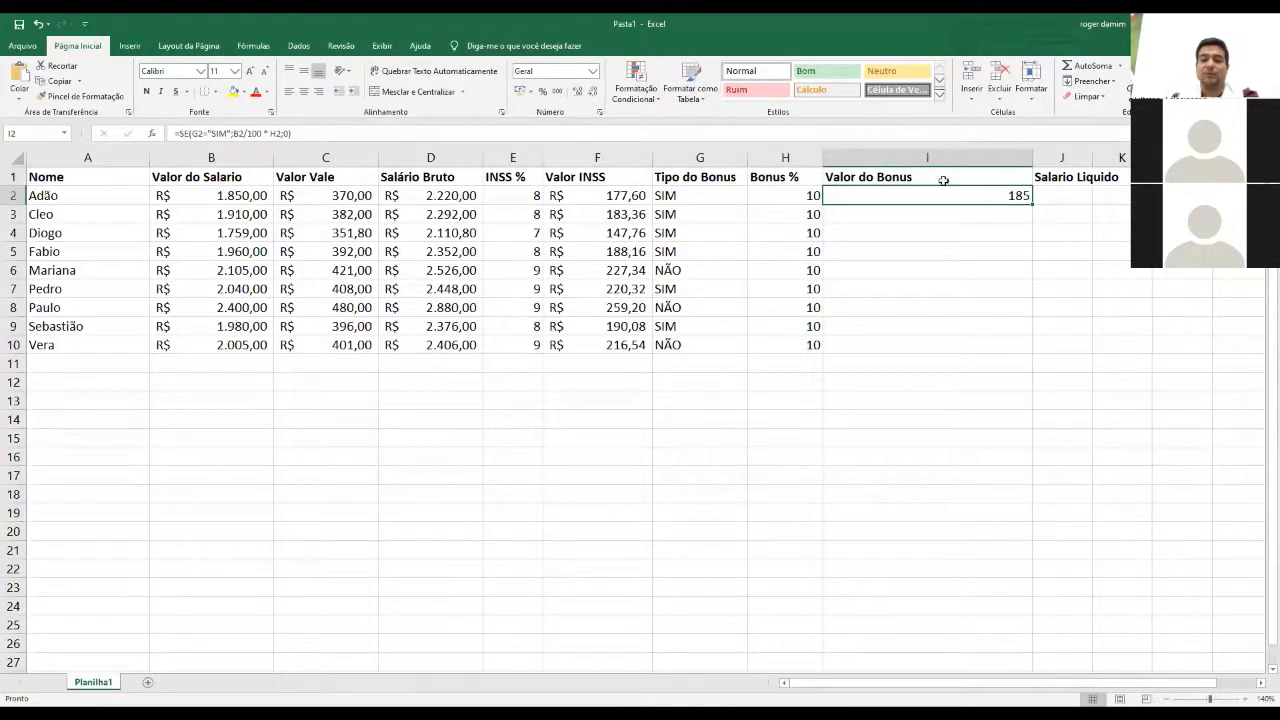
- Apply the R$ accounting format to I2:I10 and fill the bonus formula from I2 down through I10
left_click_drag(937, 194, 940, 341)
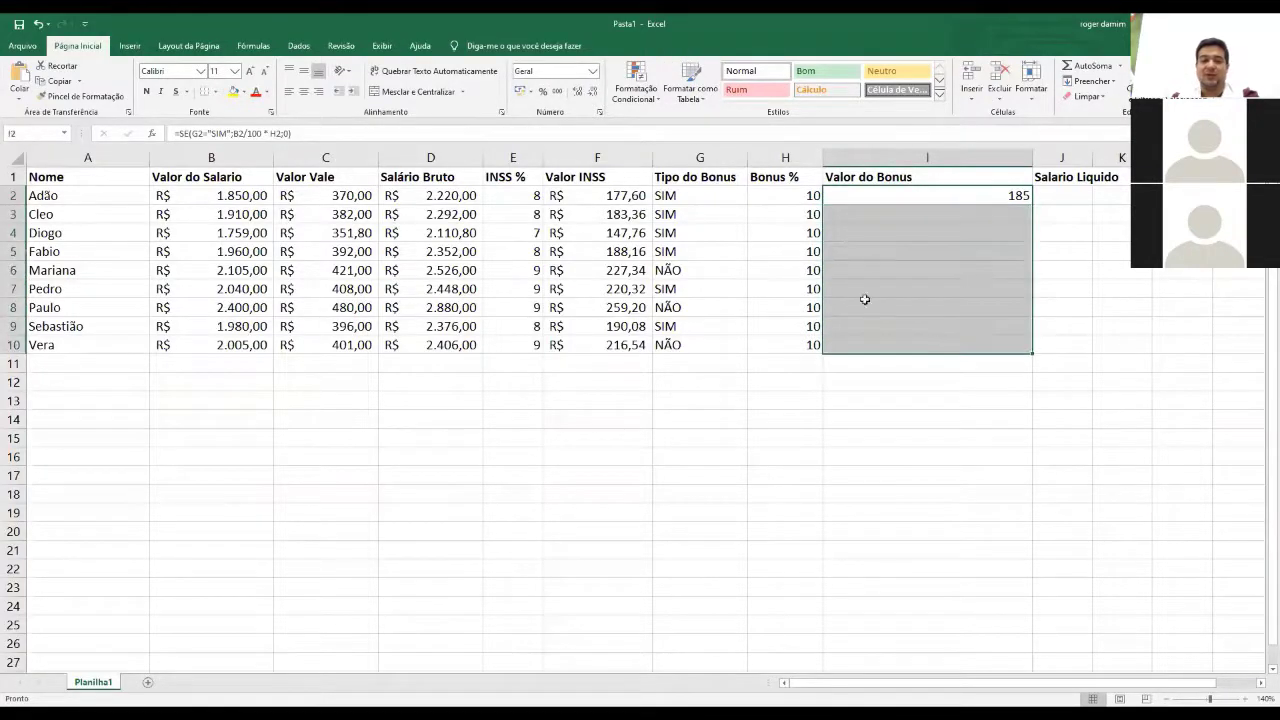
left_click(521, 92)
left_click(930, 196)
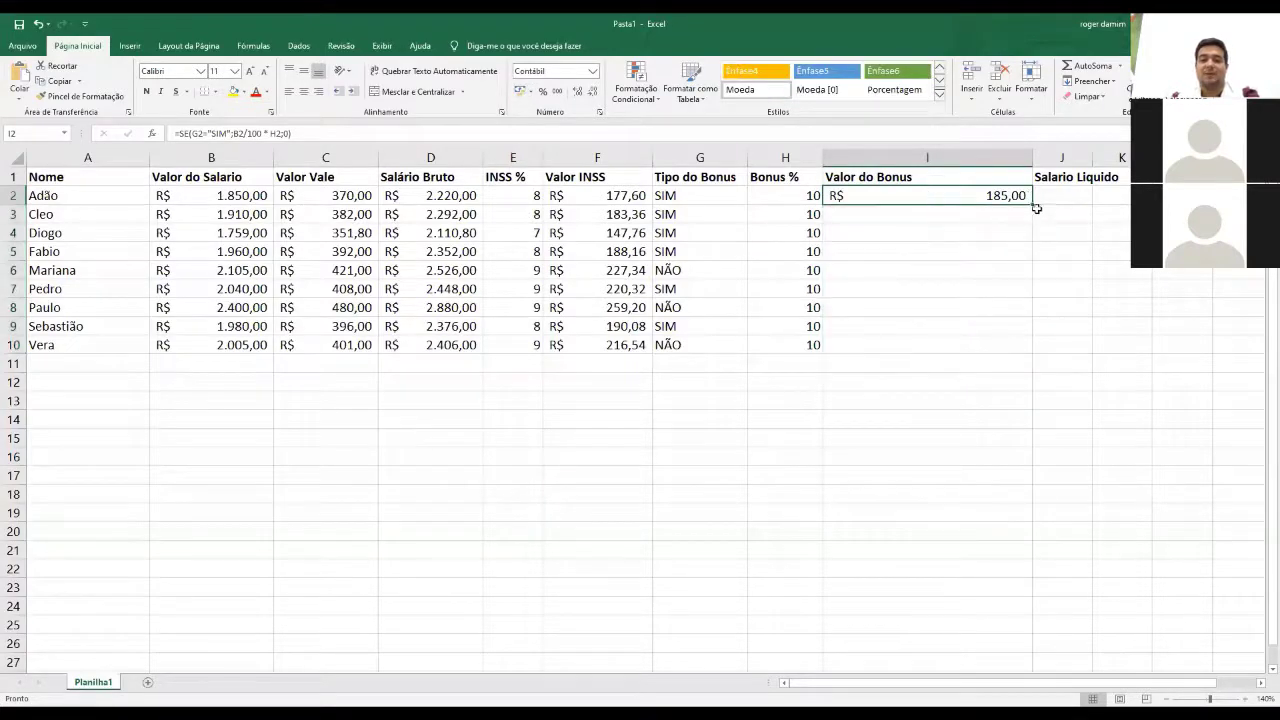
left_click_drag(1032, 204, 1023, 351)
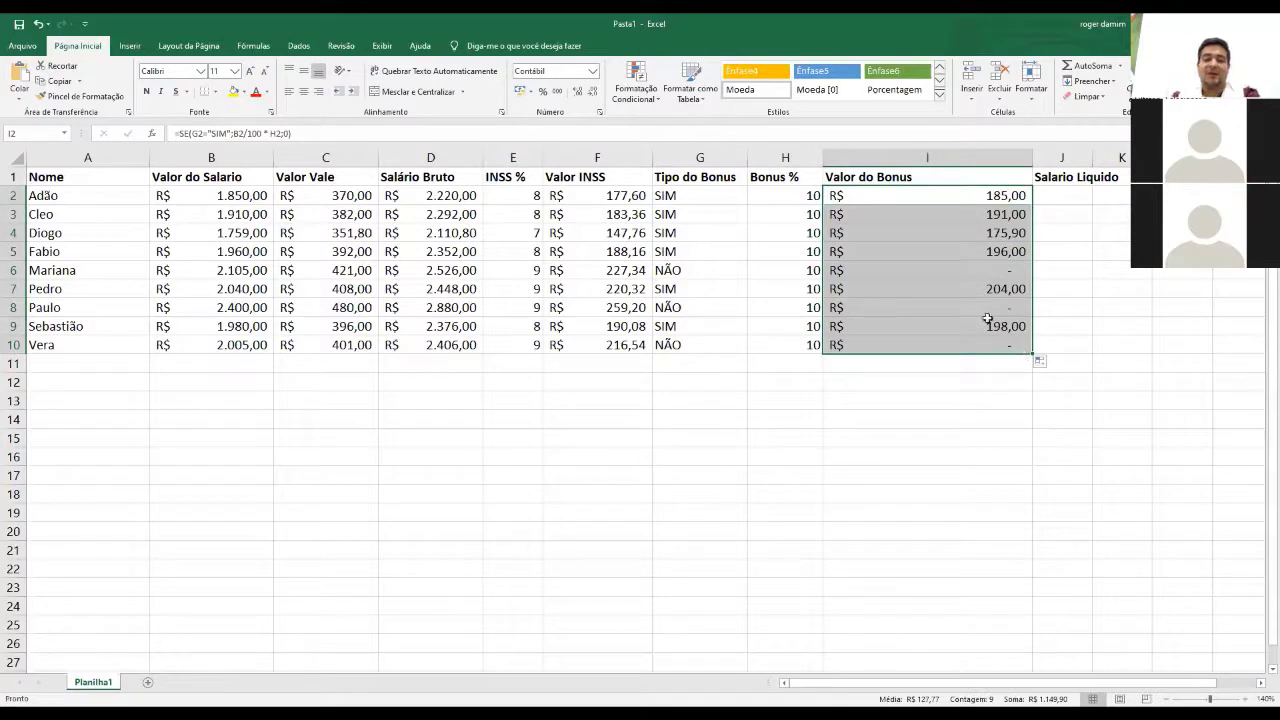
- Check the Tipo do Bonus, Bonus % and Valor do Bonus cells in the NÃO rows 6, 8 and 10
left_click(903, 269)
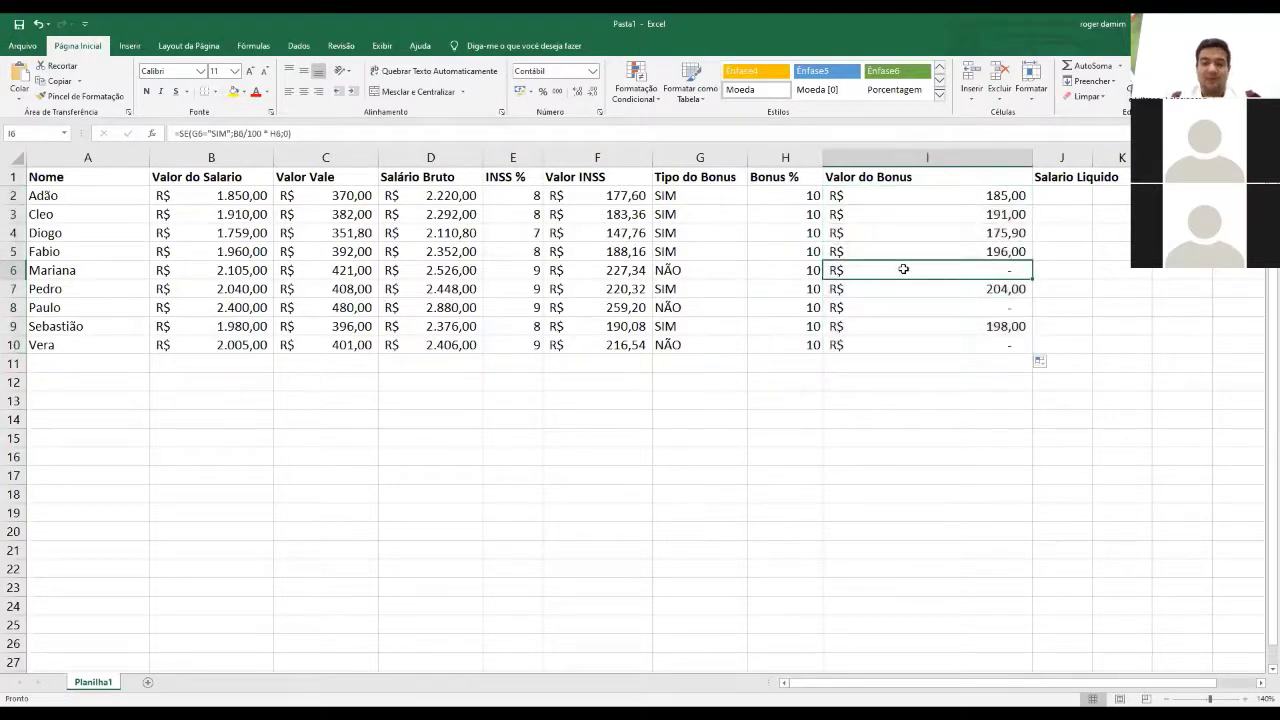
key("shift+Left")
key("shift+Left")
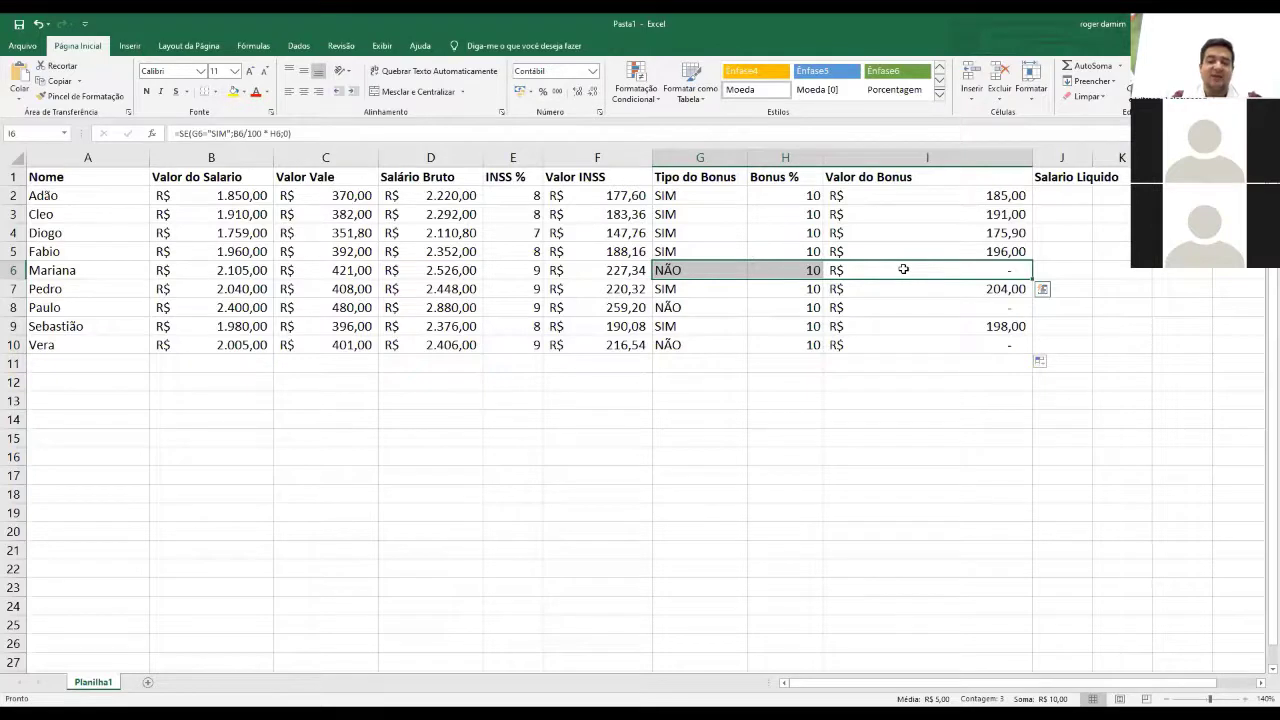
key("Down")
key("Down")
key("shift+Left")
key("shift+Left")
key("shift+Left")
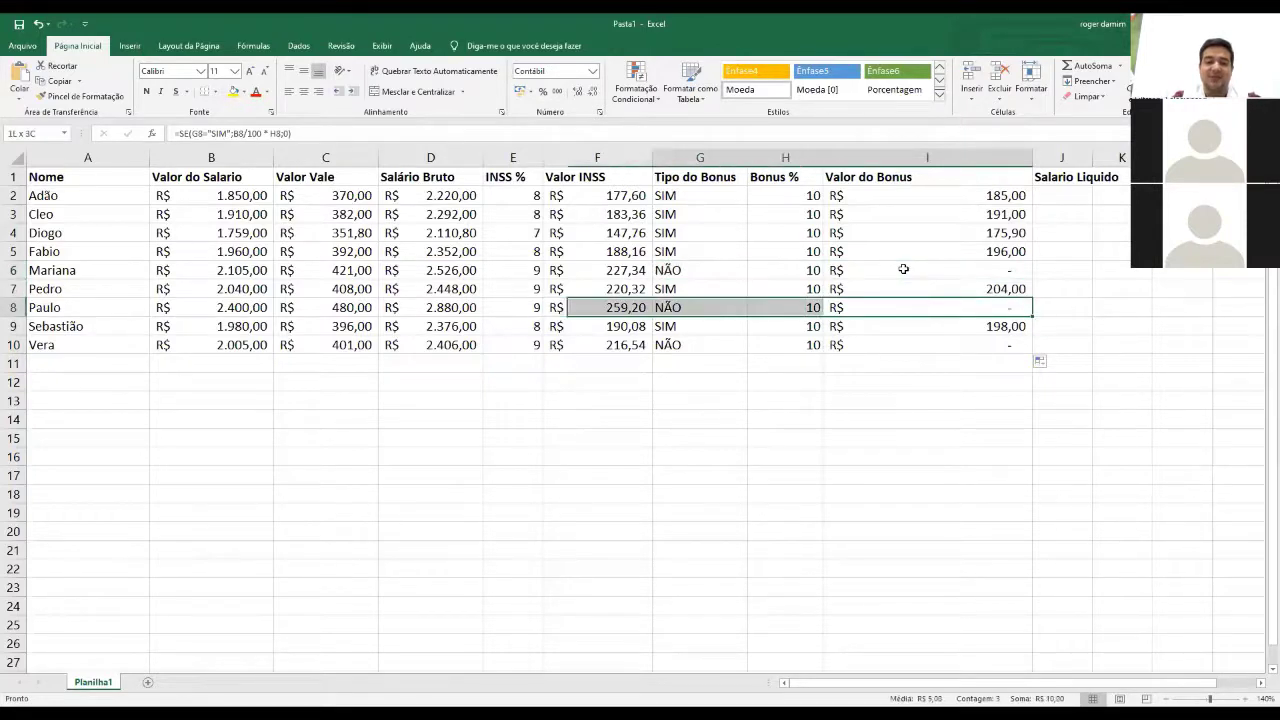
key("shift+Right")
key("Down")
key("Down")
key("shift+Left")
key("shift+Left")
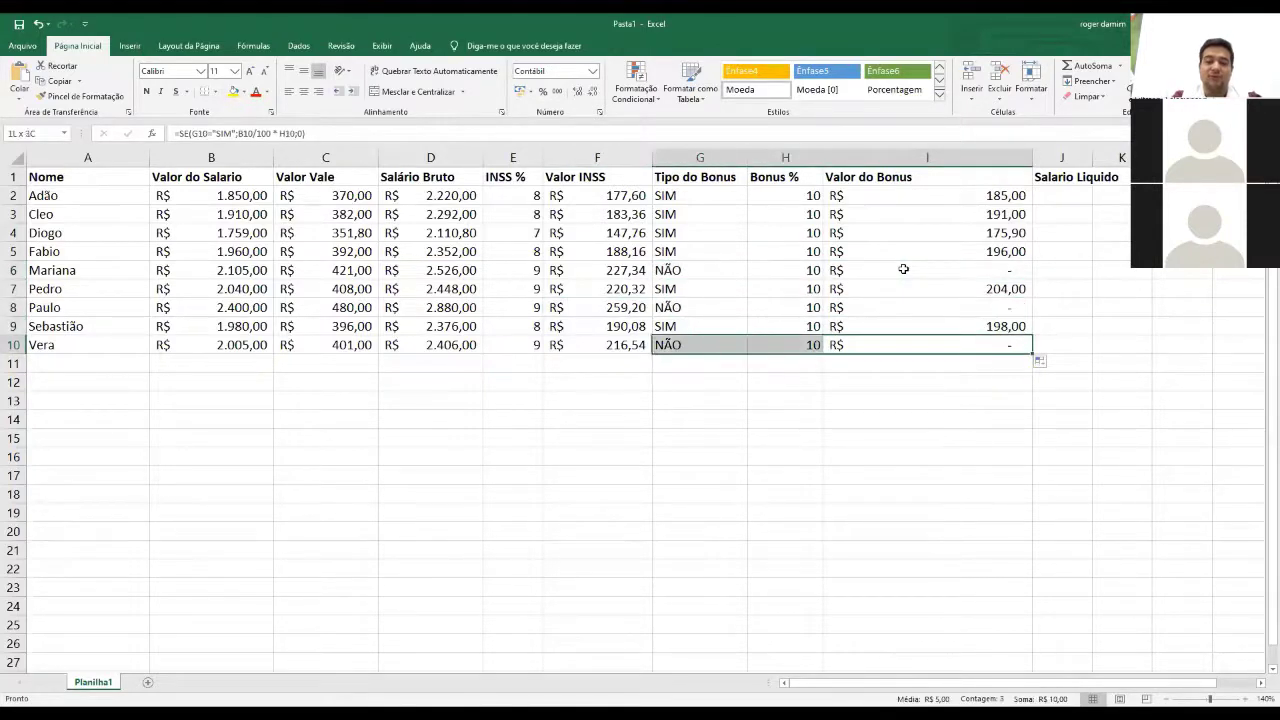
key("shift+Left")
key("shift+Right")
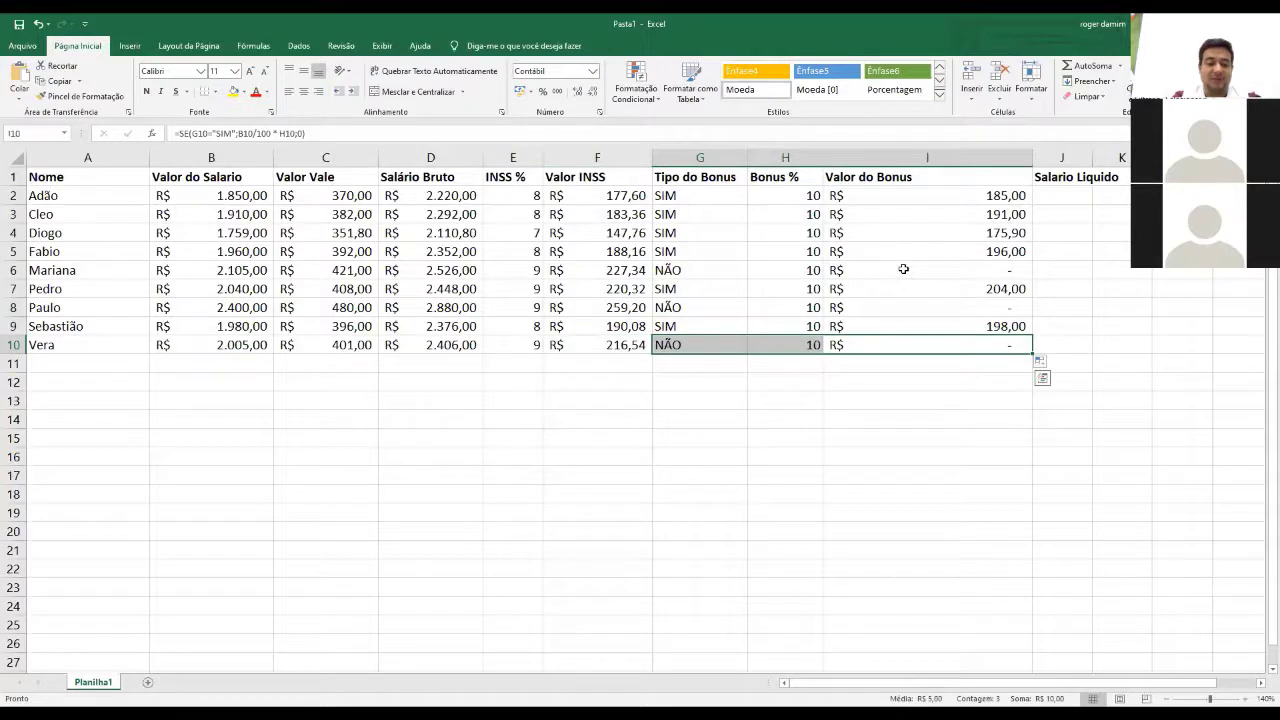
- Change the Tipo do Bonus in G4 to nÃO
key("Up")
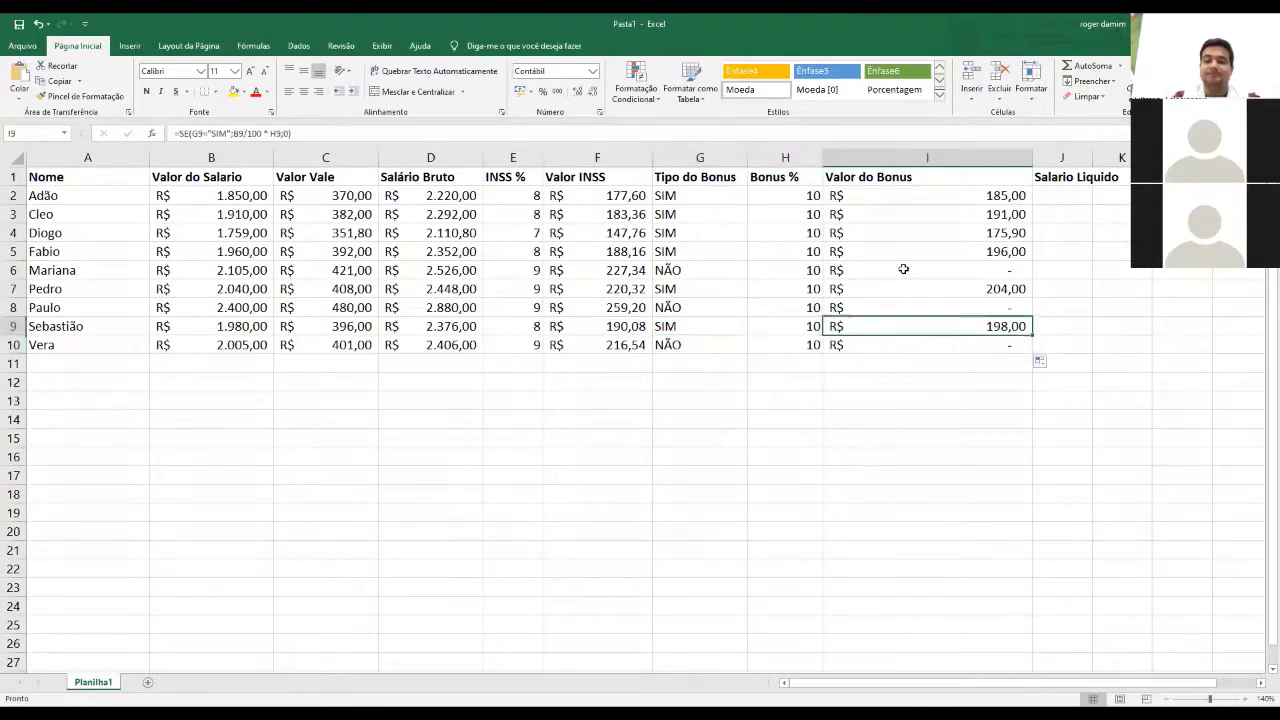
key("Up")
key("Up")
key("Up")
key("Up")
key("Left")
key("Left")
key("Up")
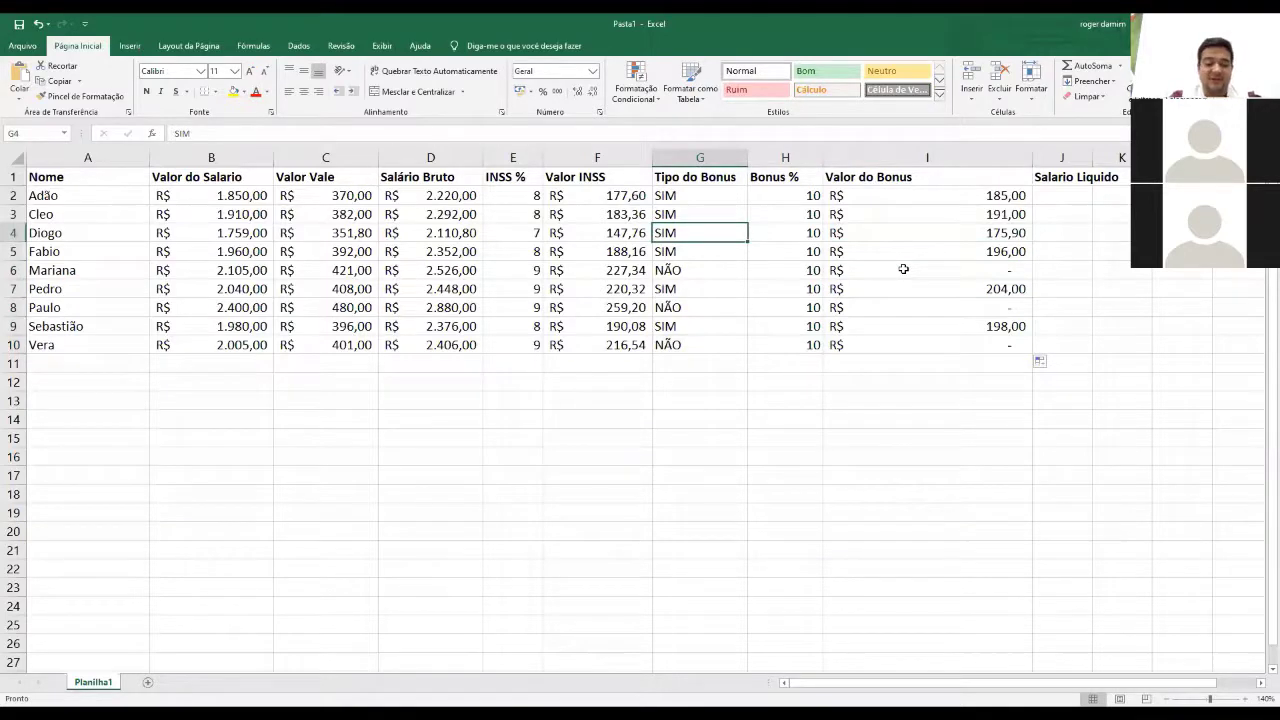
type("nÃO")
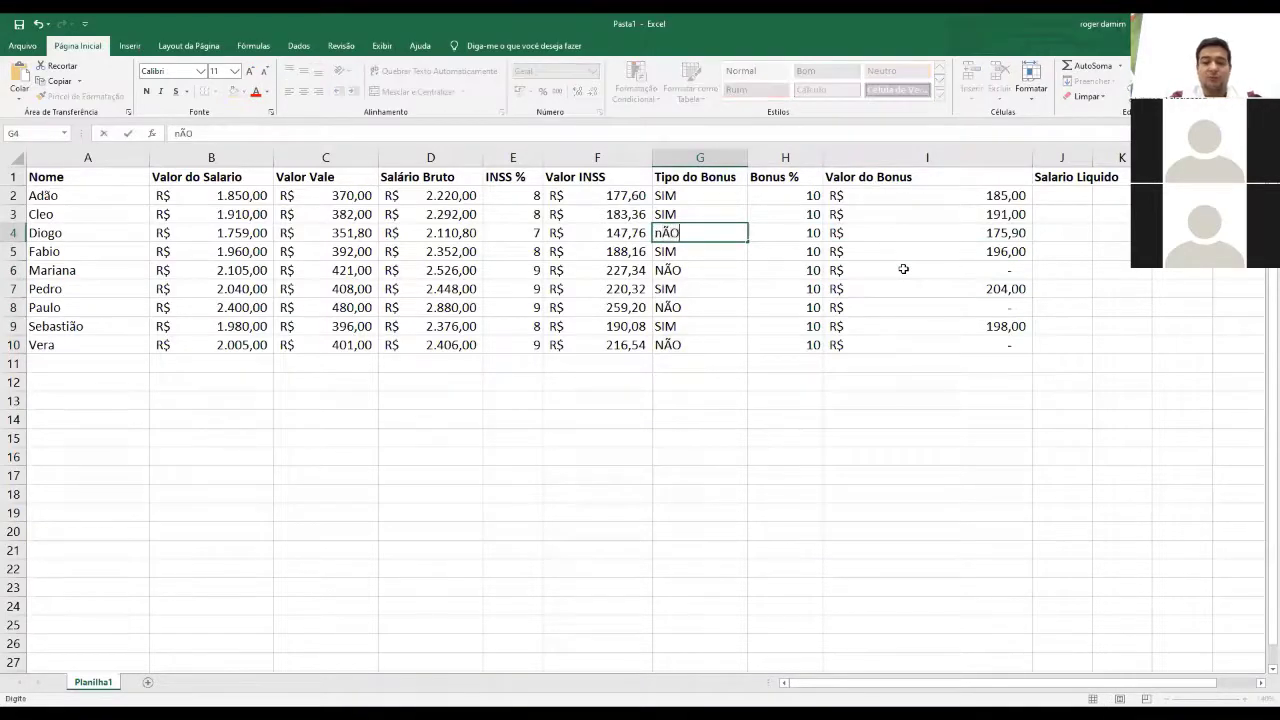
key("Return")
key("Up")
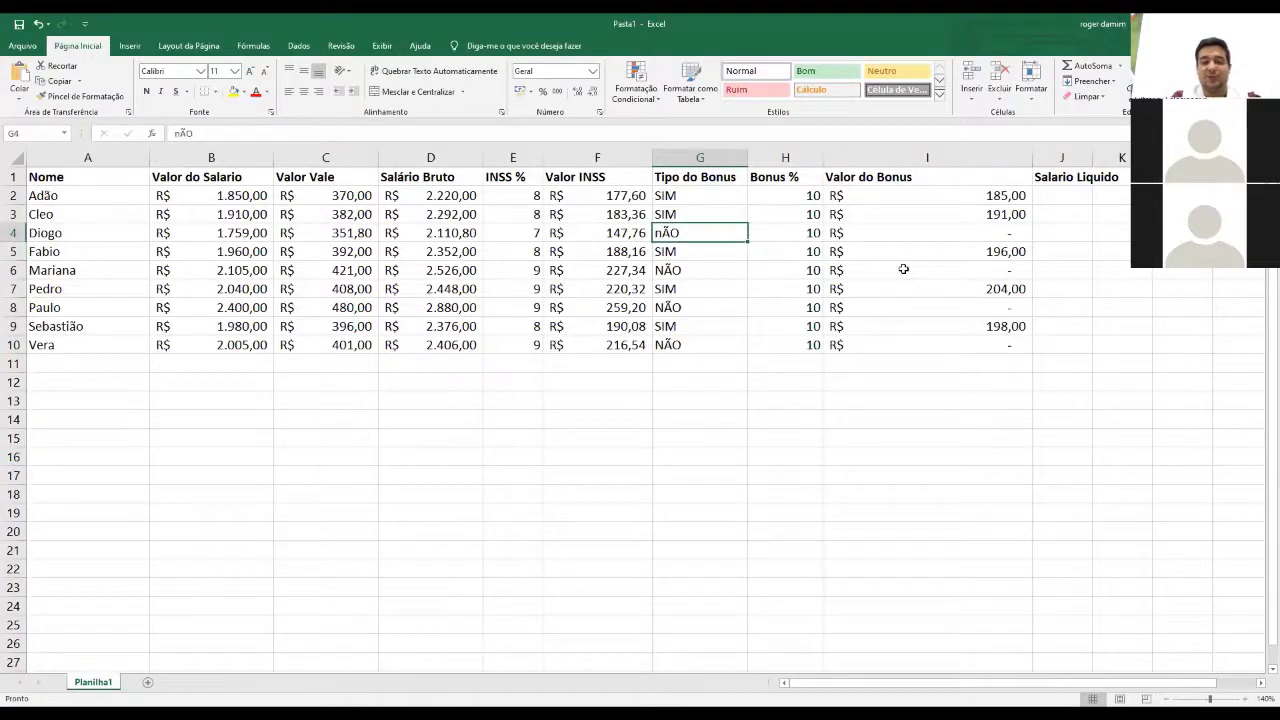
- Change the Tipo do Bonus in G6 to SIM
key("Down")
key("Down")
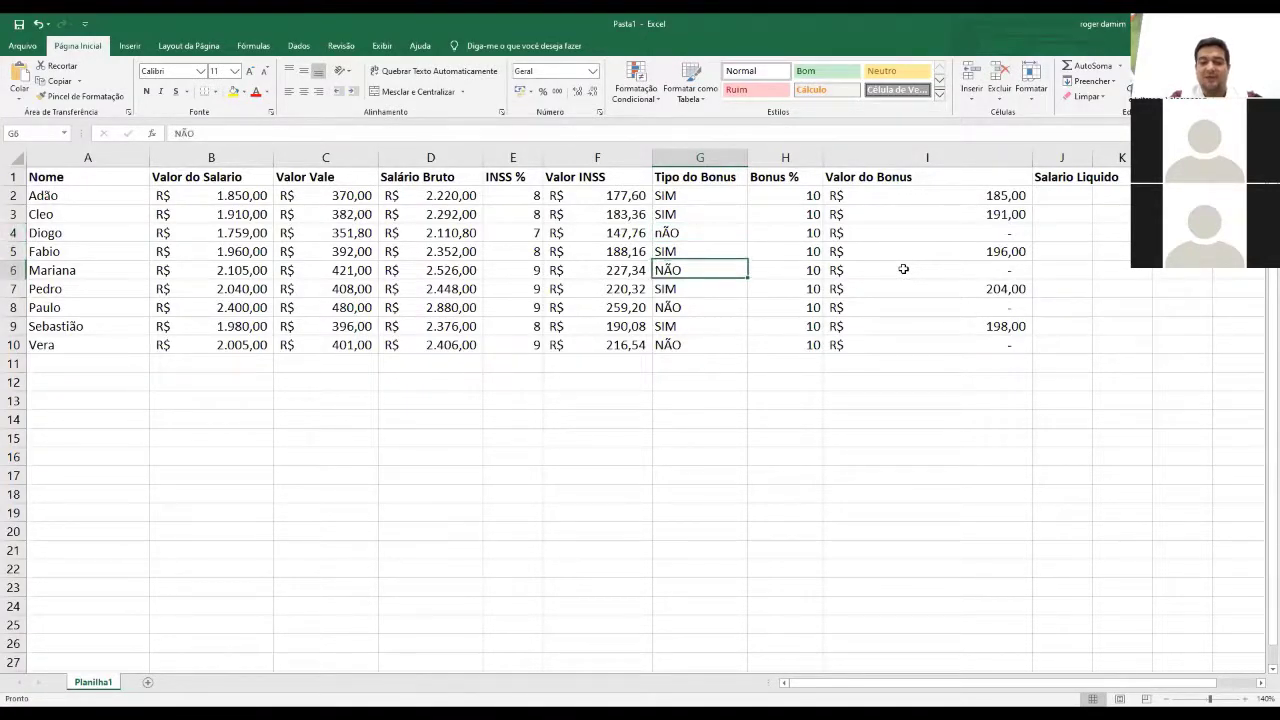
type("SIM")
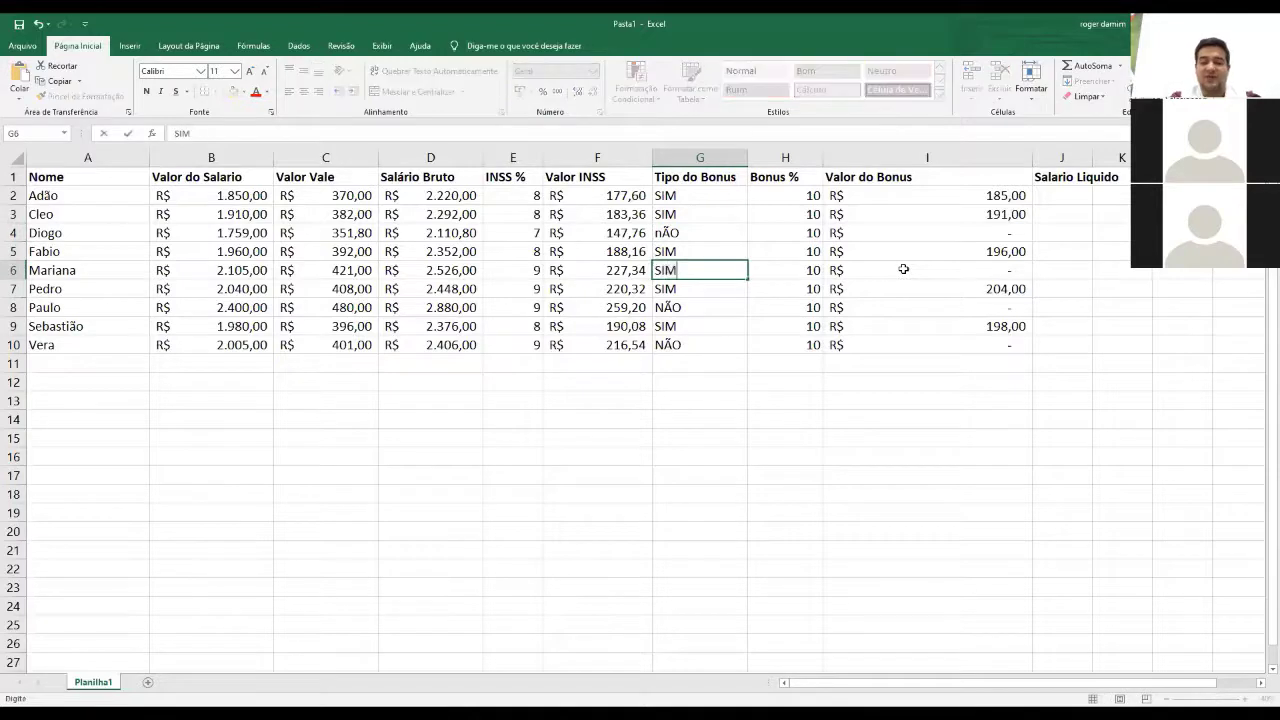
key("Return")
key("Right")
key("Right")
key("Right")
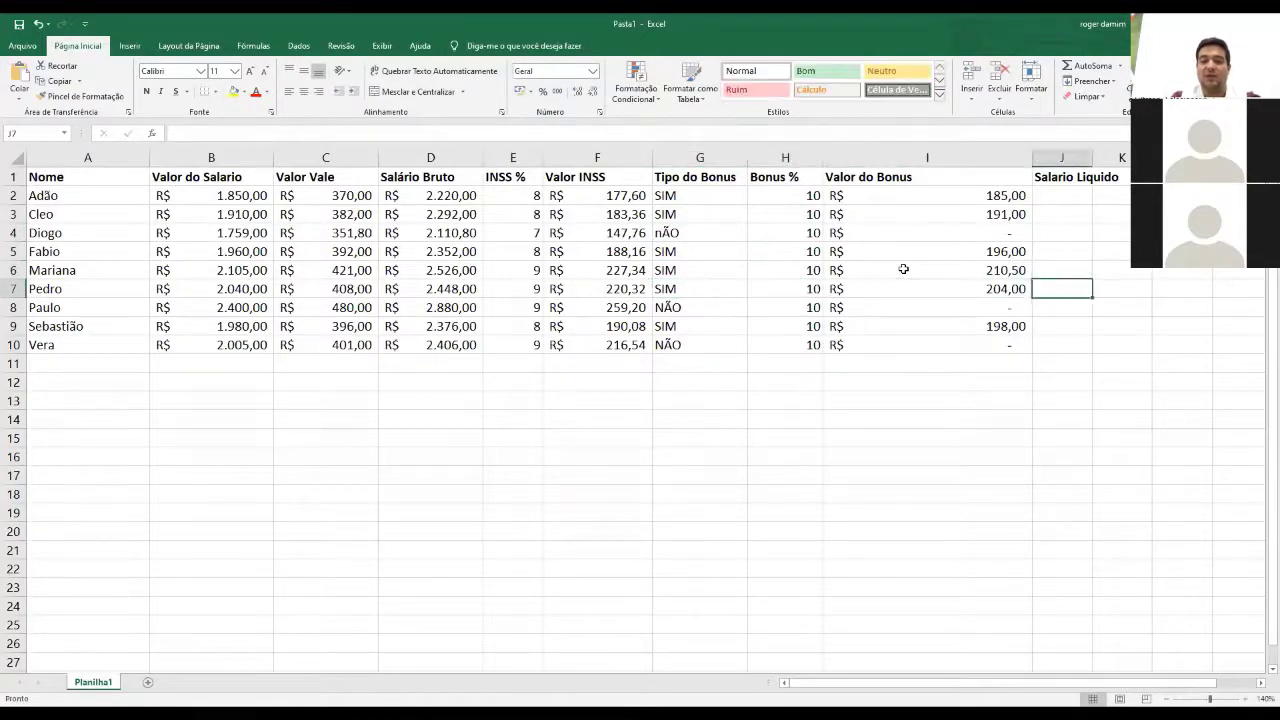
- Compare the bonus type and bonus value of the edited rows 4 and 6
key("Up")
key("Left")
key("Left")
key("Left")
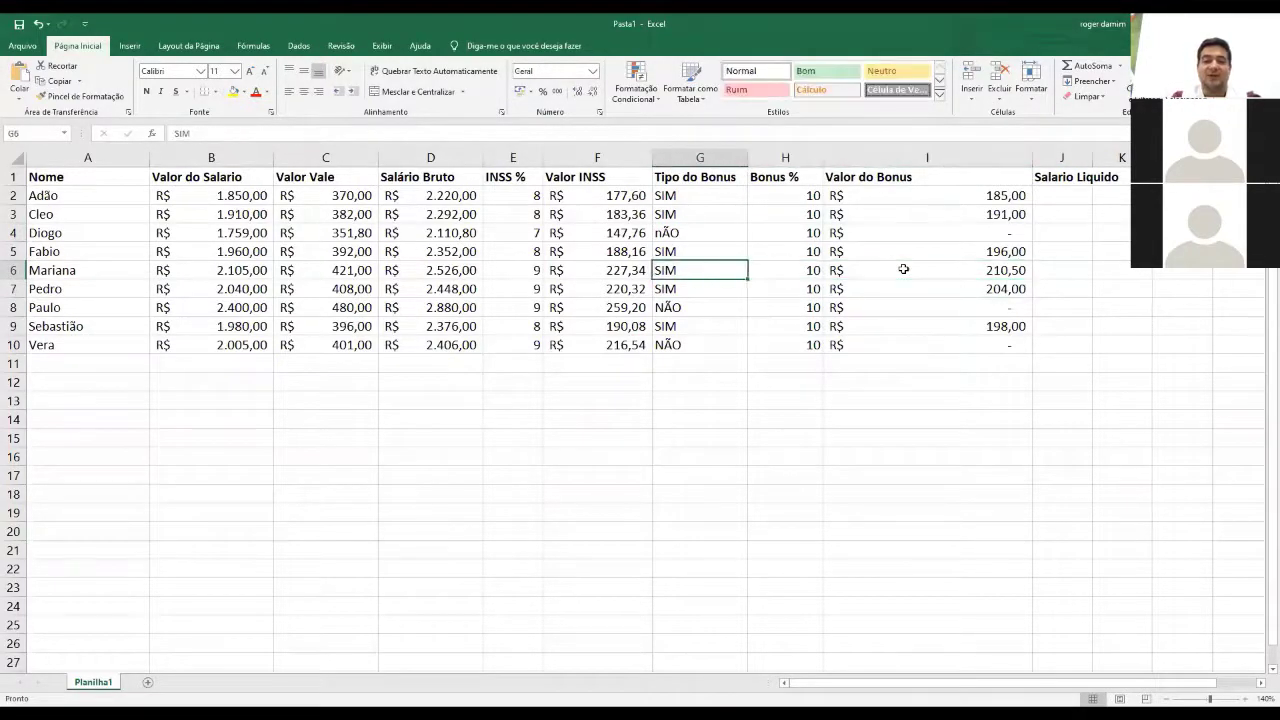
key("Right")
key("Right")
key("Left")
key("Left")
key("Left")
key("Up")
key("Up")
key("Right")
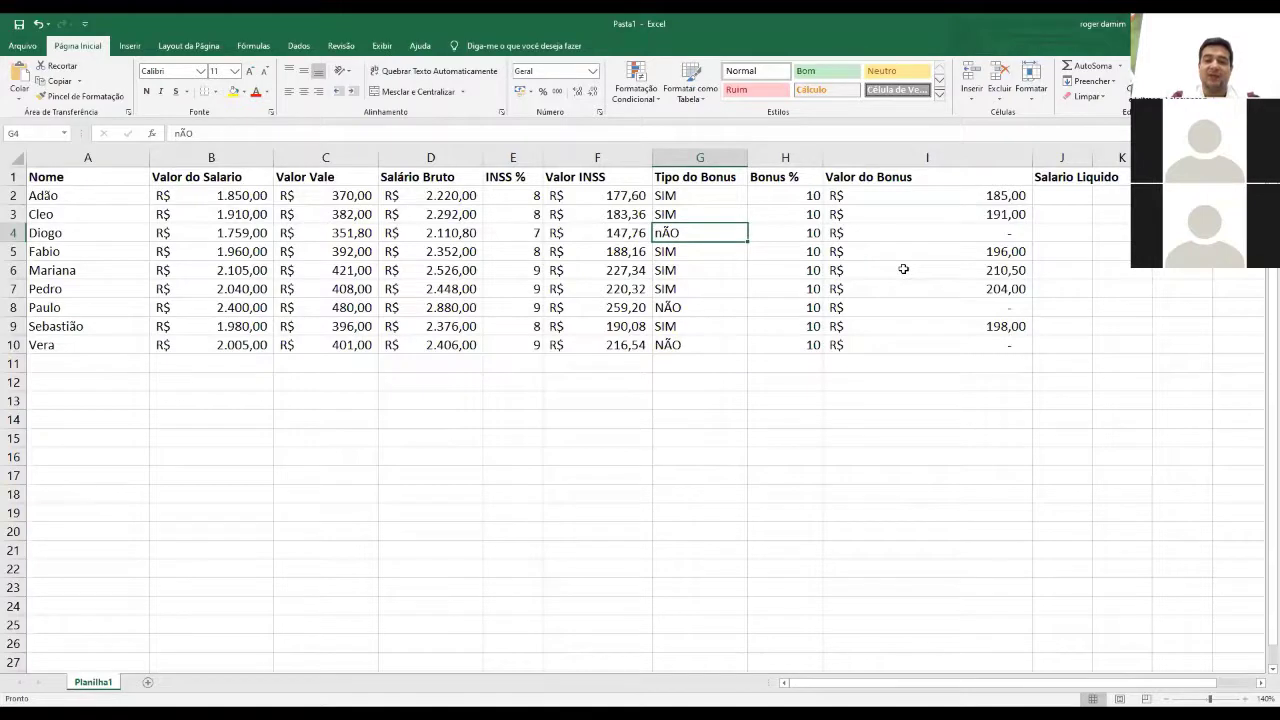
key("Down")
key("Down")
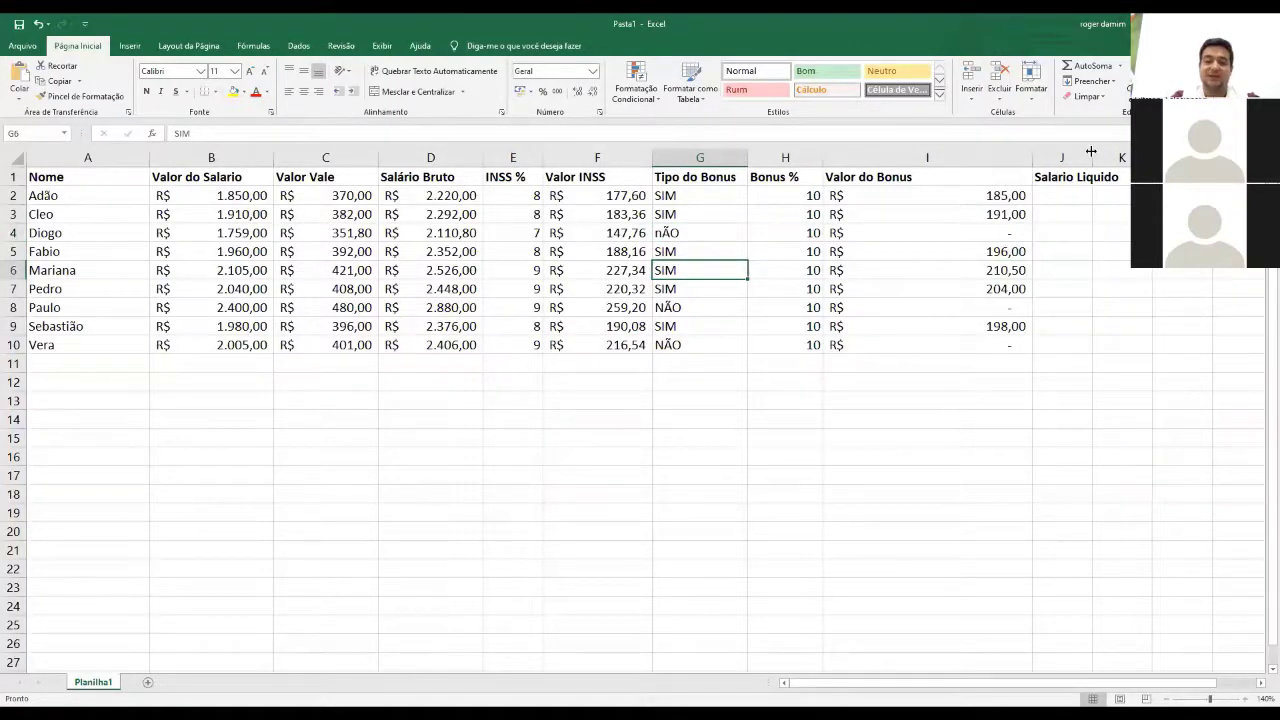
- Widen column J to fit its Salario Liquido header and enter =B2+C2+I2-F2 in J2
left_click_drag(1091, 151, 1158, 162)
left_click(1082, 198)
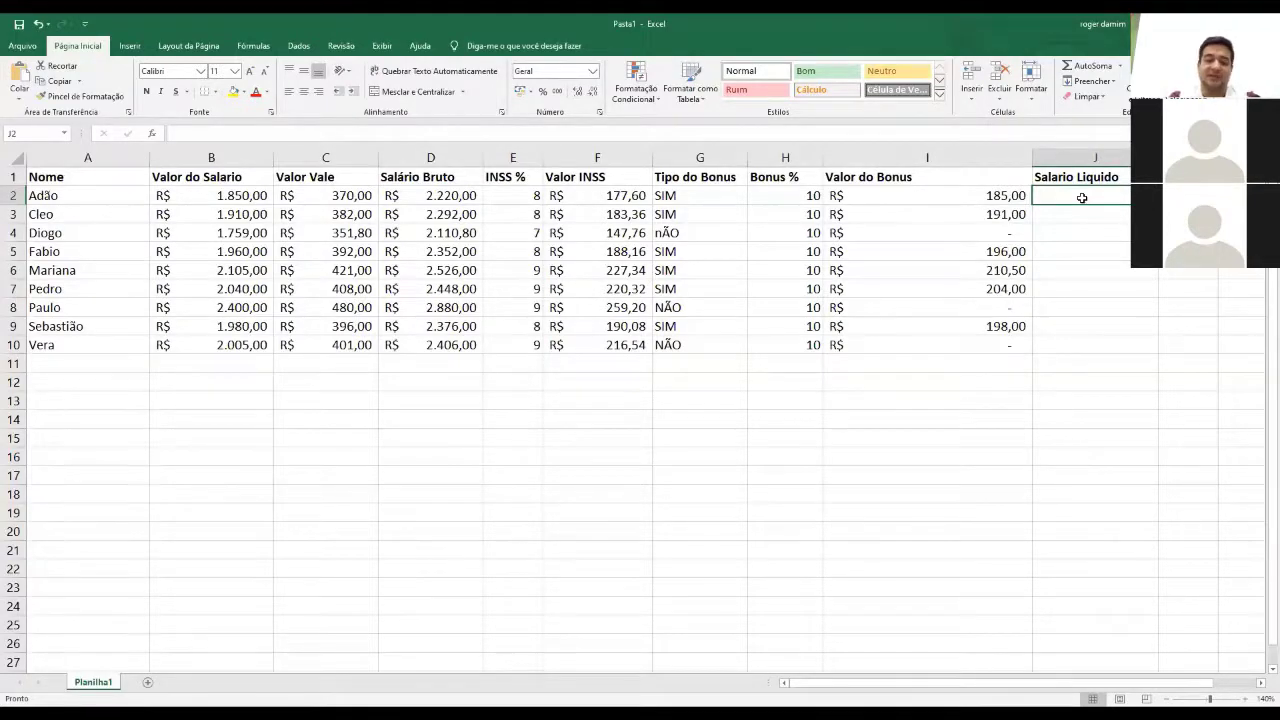
type("=")
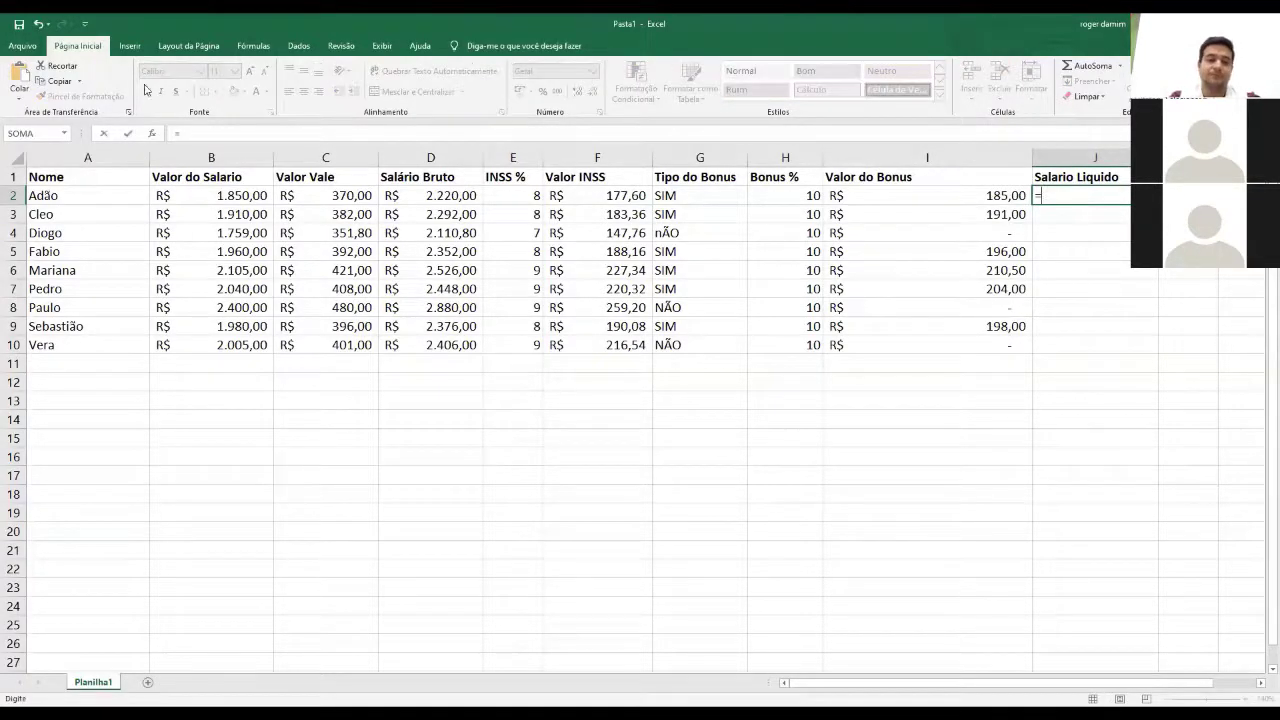
left_click(182, 197)
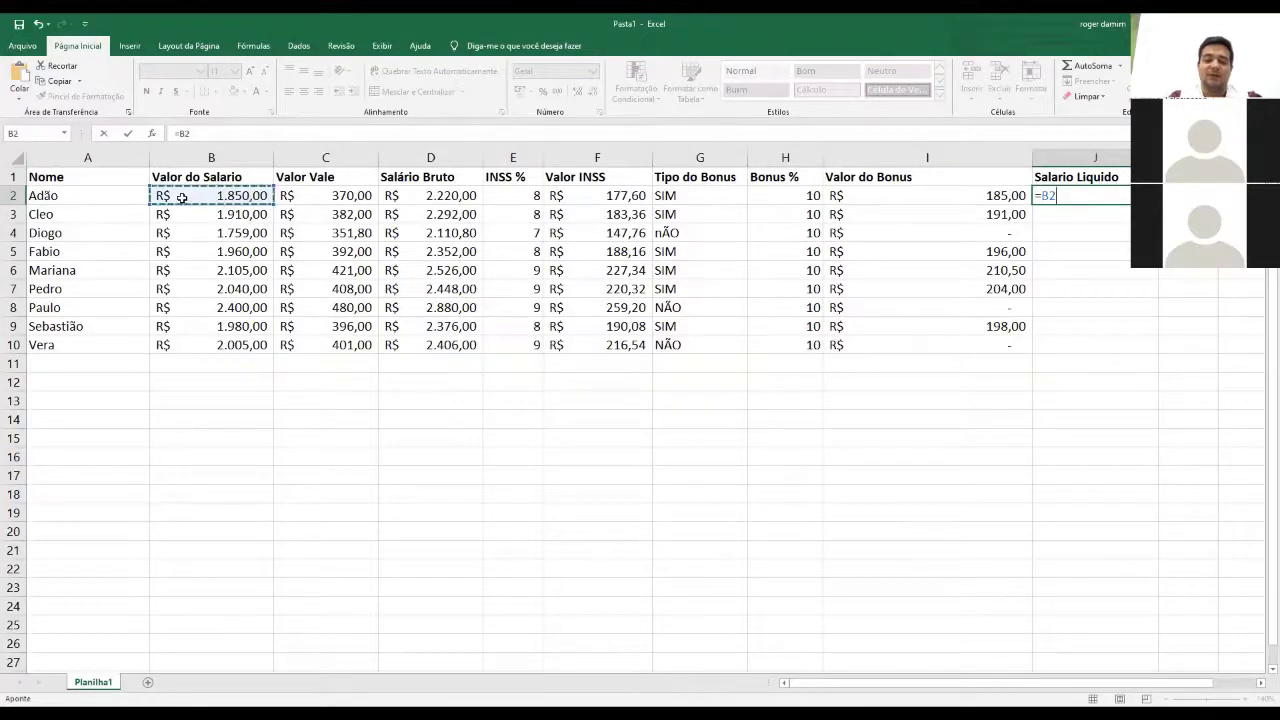
type("+")
left_click(304, 196)
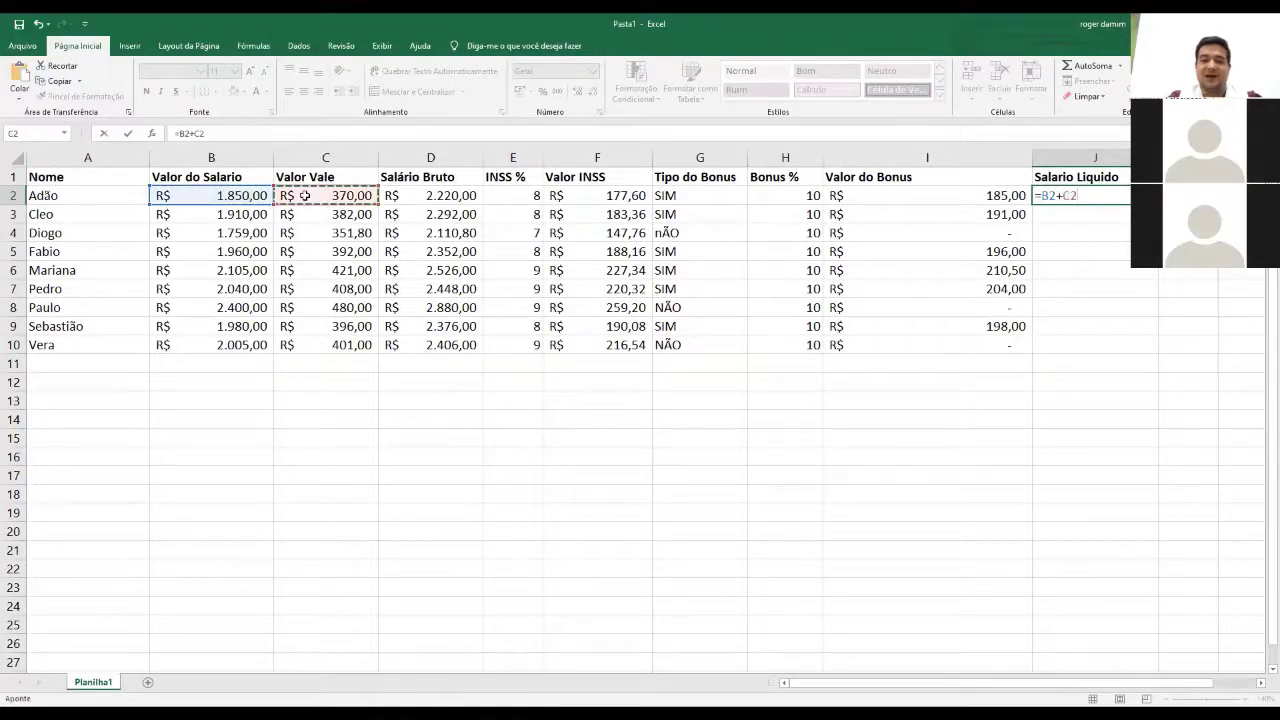
type("+")
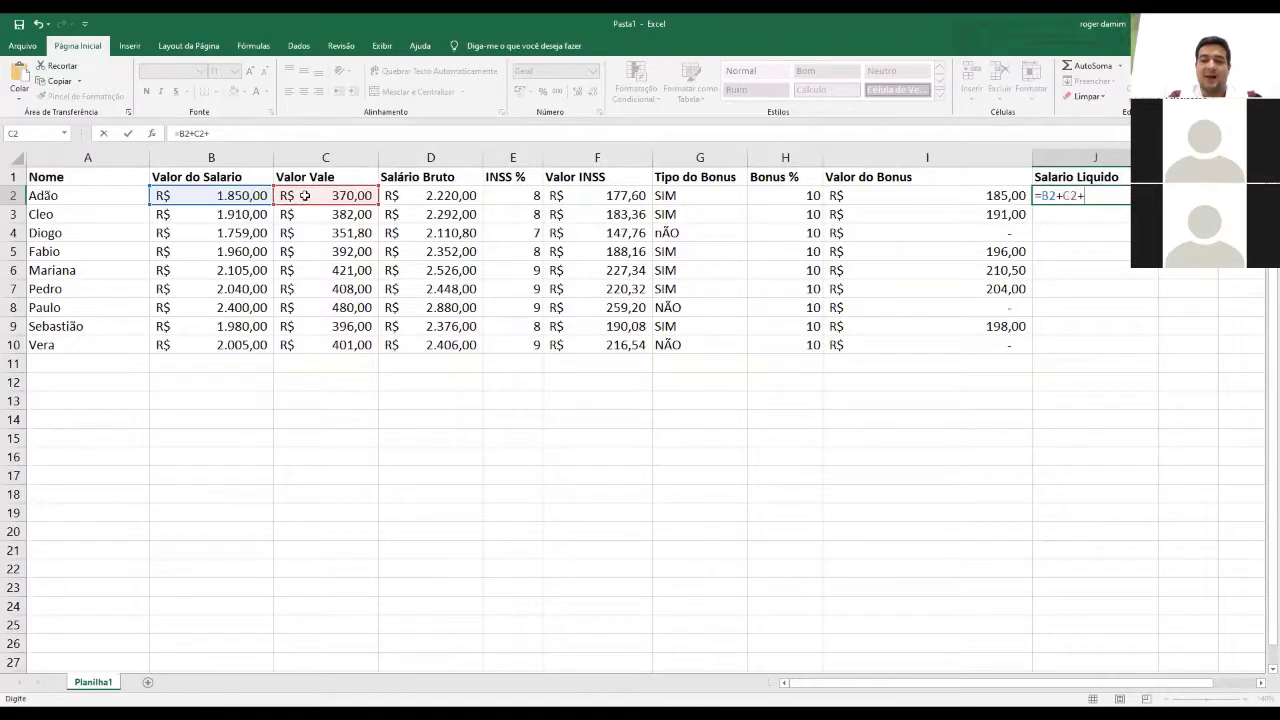
left_click(876, 202)
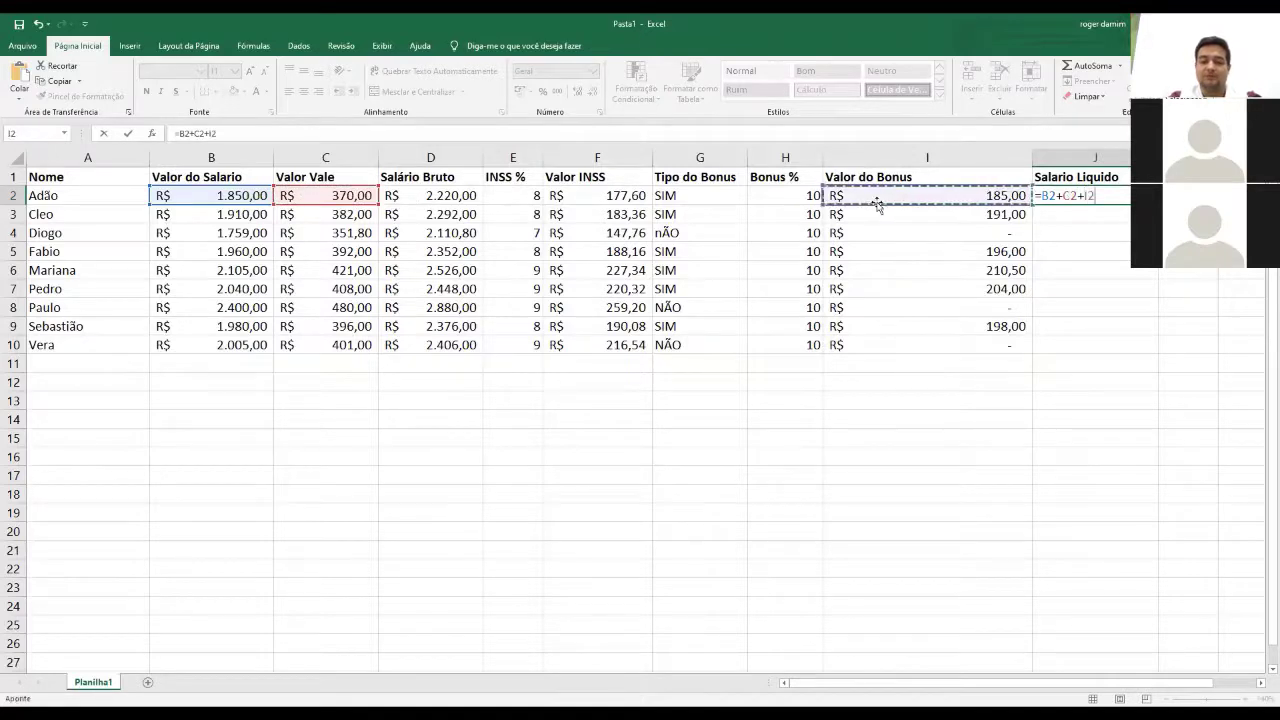
type("-")
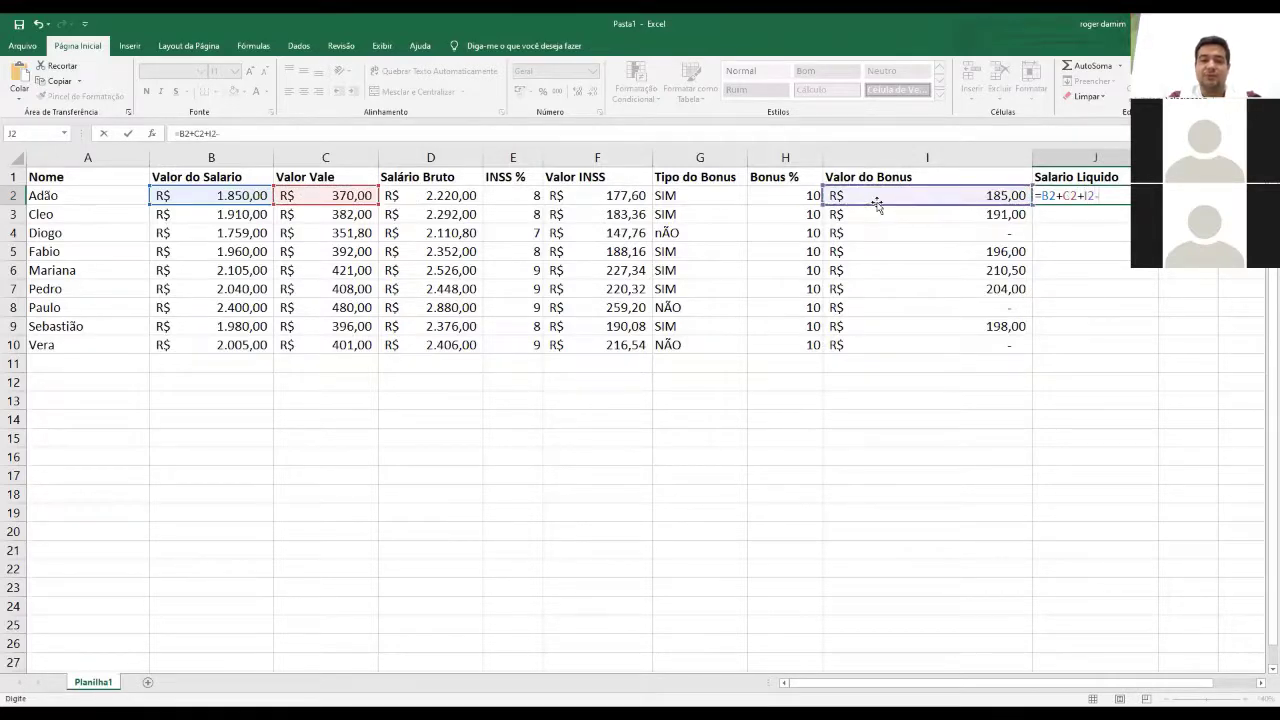
left_click(606, 202)
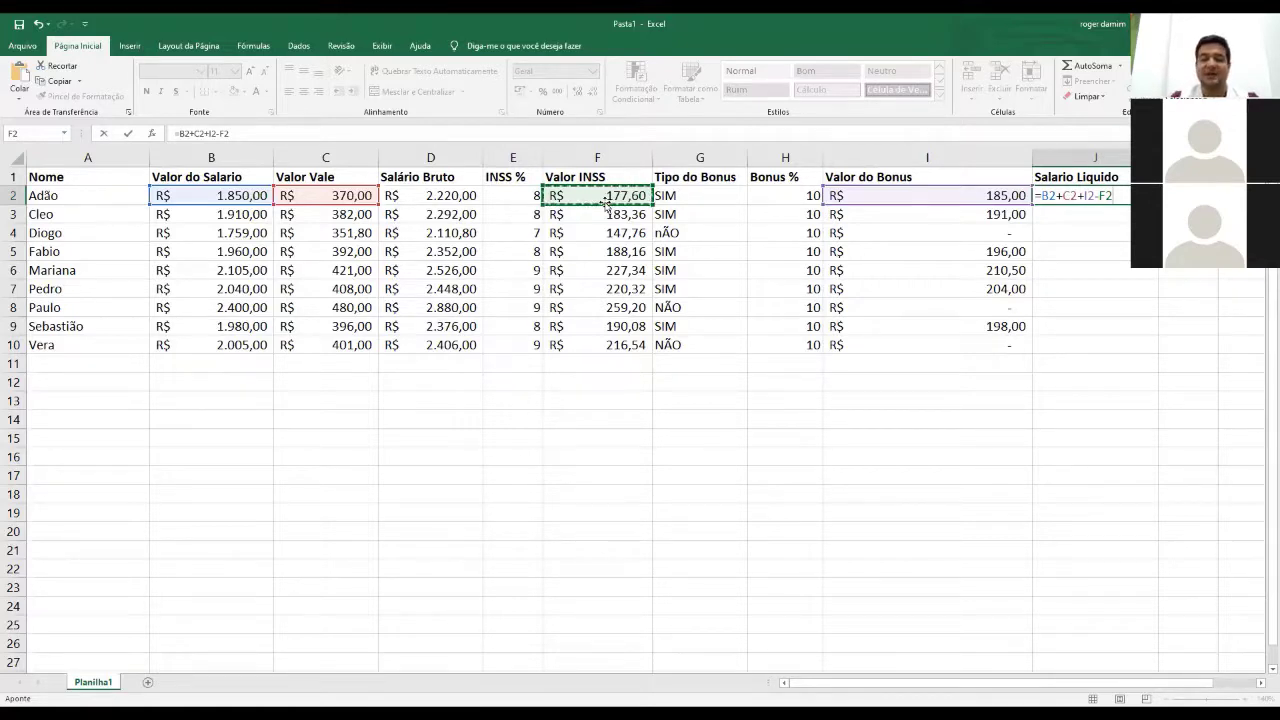
key("Return")
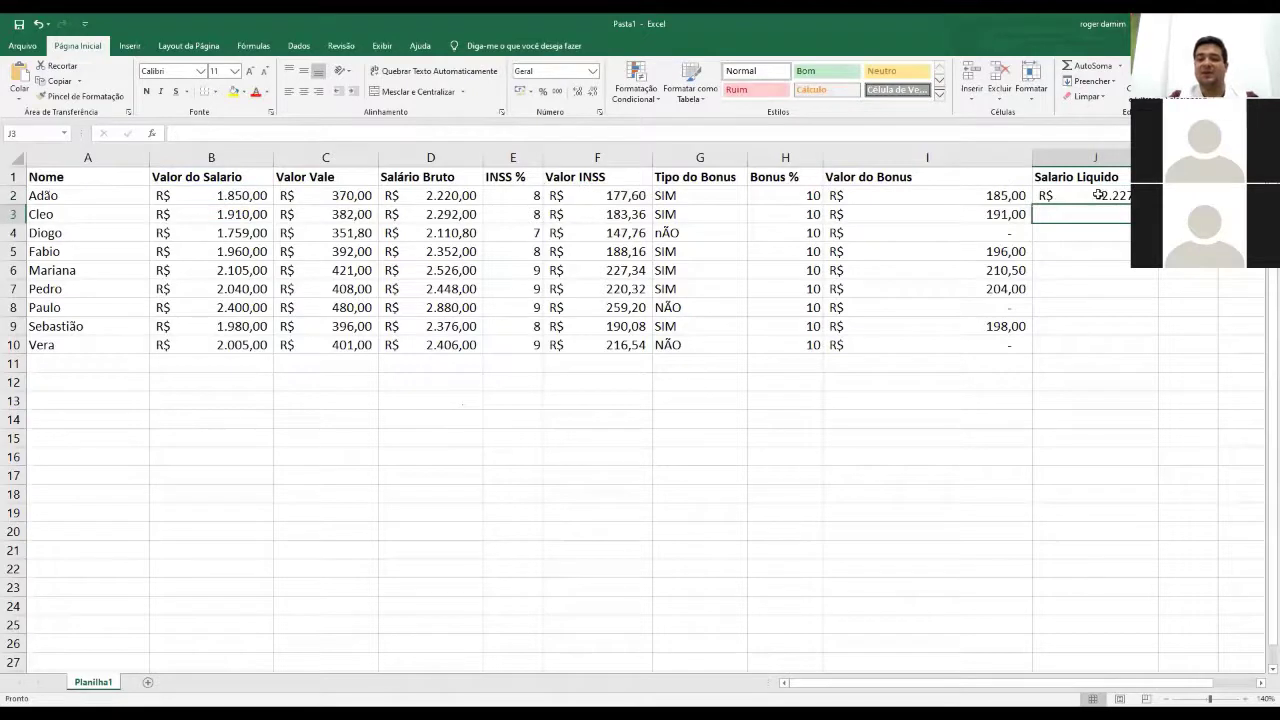
- Fill the Salario Liquido formula from J2 down through J10, keeping the plain cell style
left_click(1098, 195)
left_click_drag(1157, 205, 1152, 360)
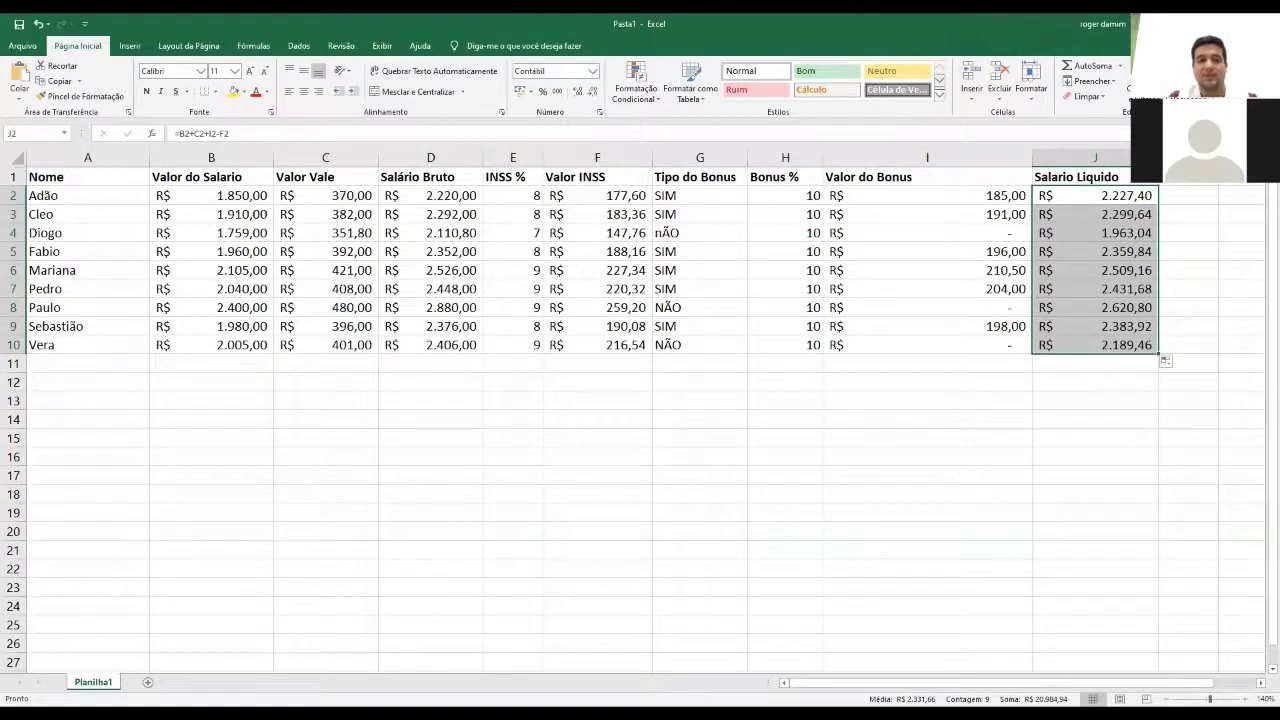
left_click(746, 88)
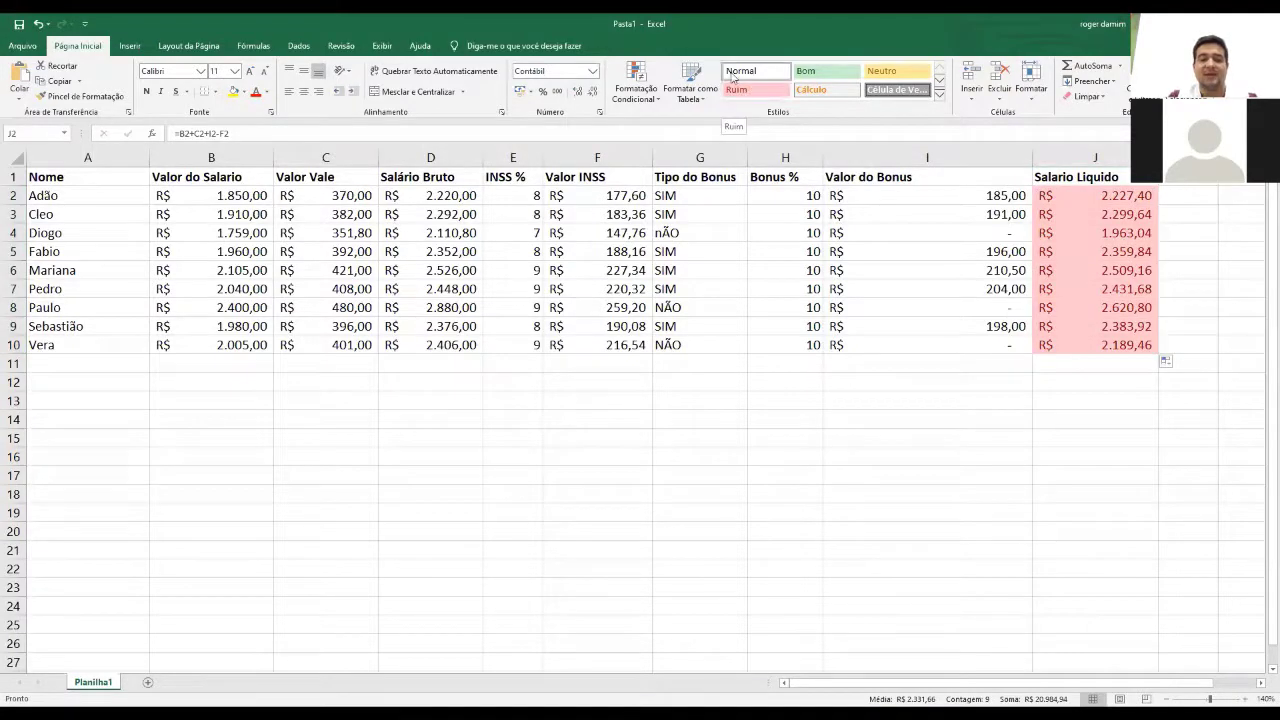
left_click(733, 76)
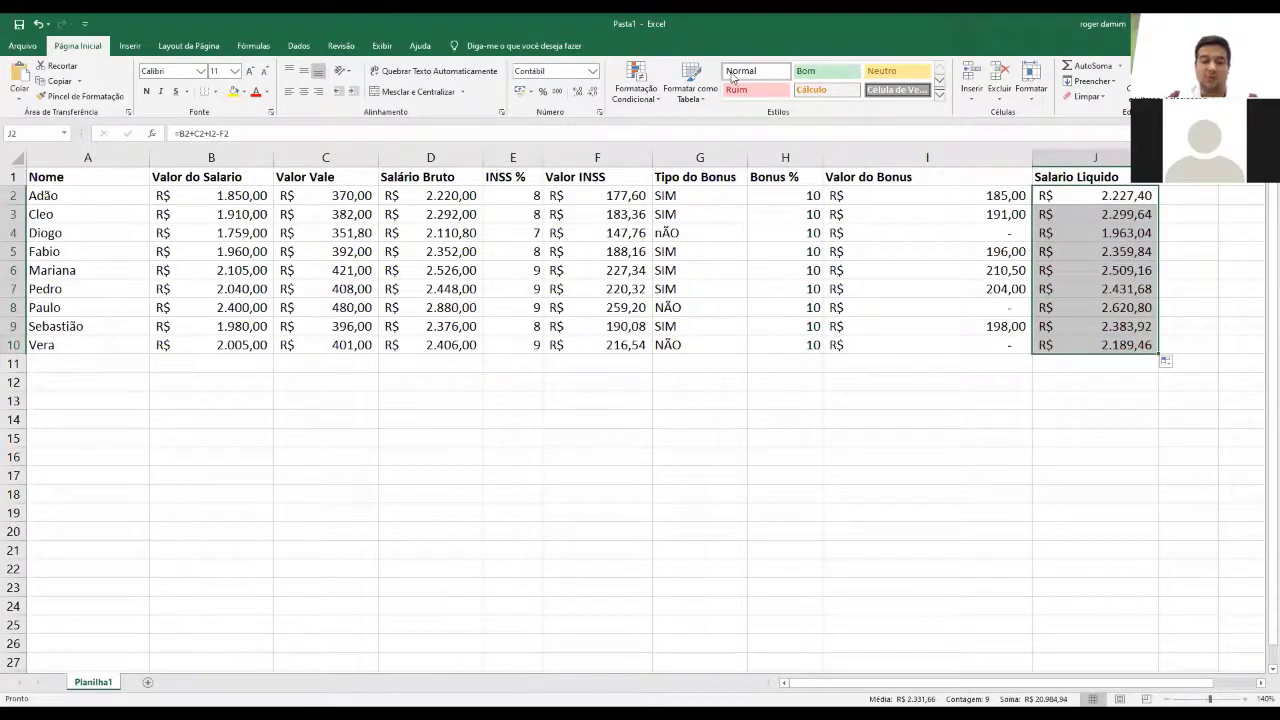